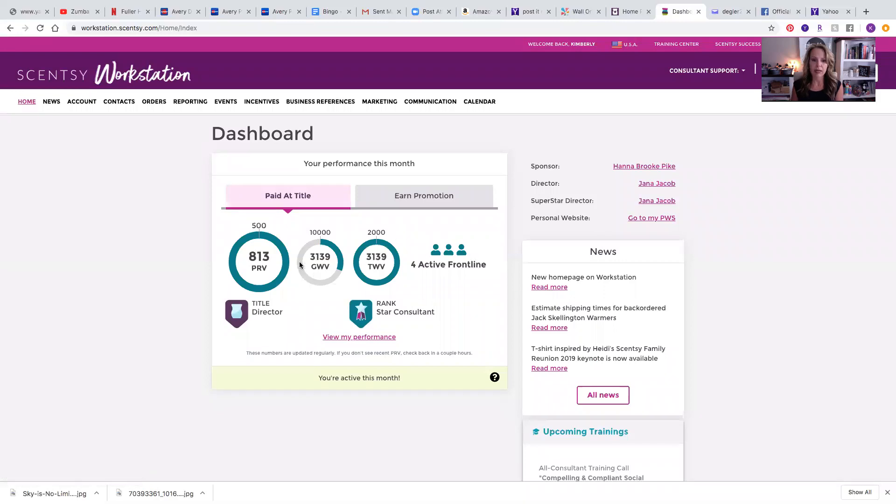
View this month's Earn Promotion and Paid At Title performance, and review the account page's profile, website and subscription details.
click(416, 195)
click(280, 195)
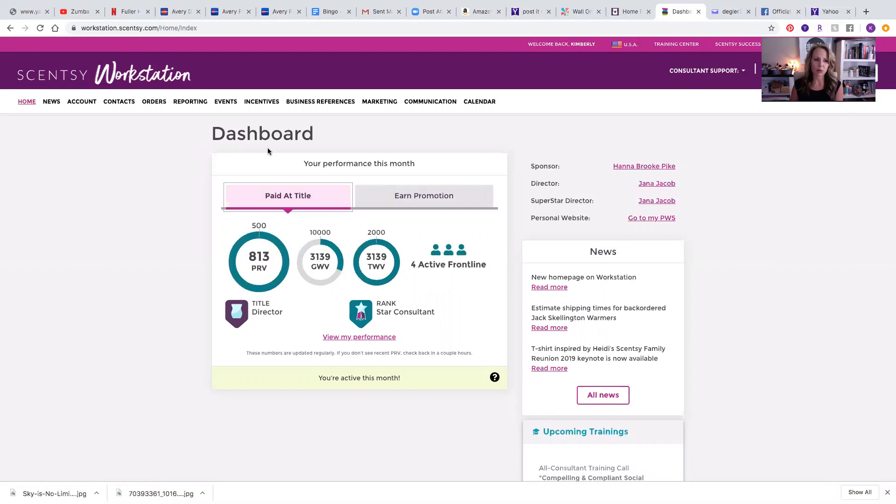
click(80, 107)
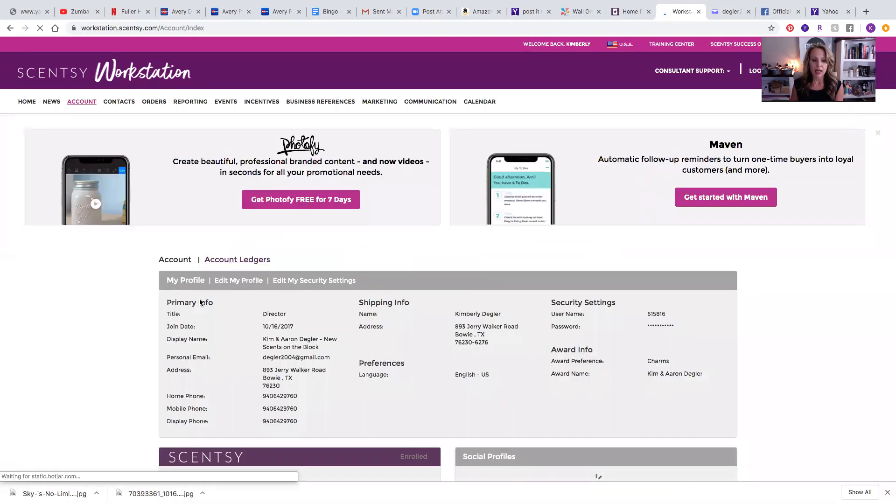
scroll(224, 330, down, 3)
scroll(223, 329, down, 3)
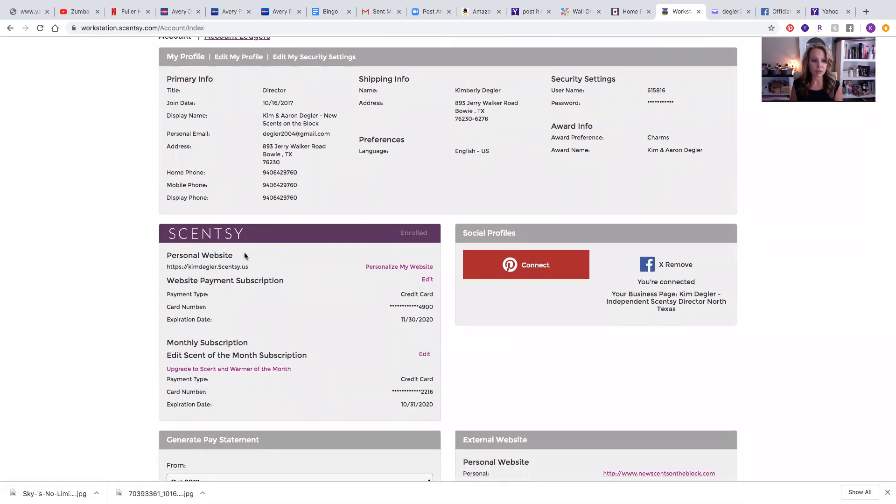
scroll(253, 255, up, 3)
scroll(246, 280, down, 5)
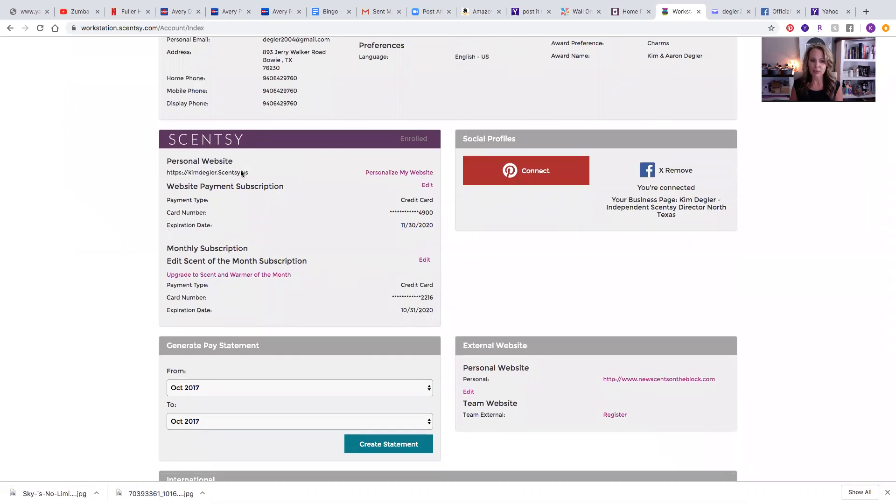
Open the personal website customization and review its photo, story, join page, favorite scents and analytics sections.
click(396, 174)
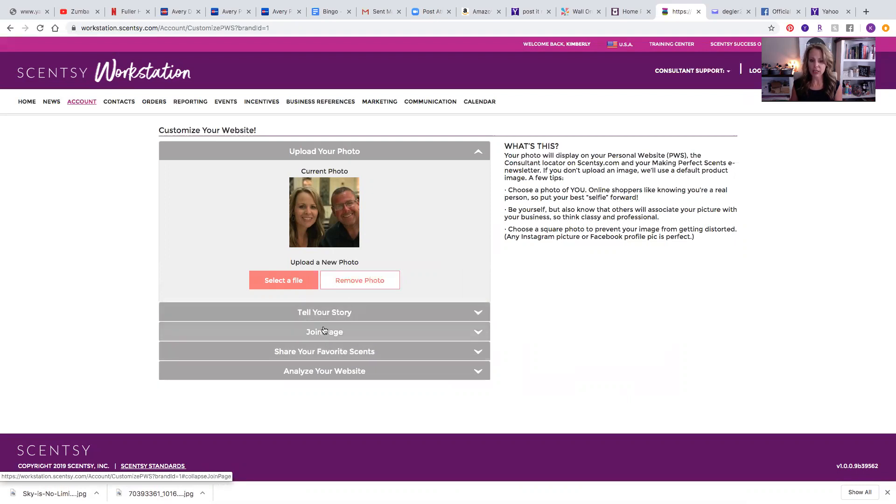
click(340, 312)
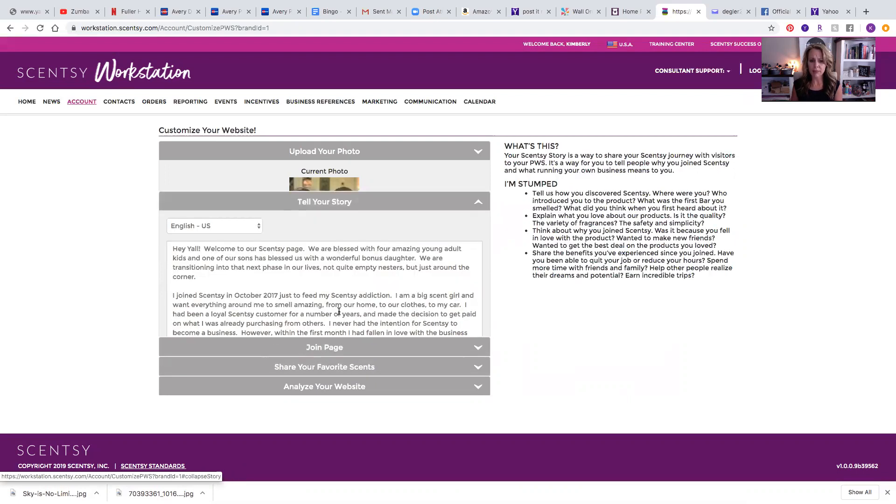
click(336, 352)
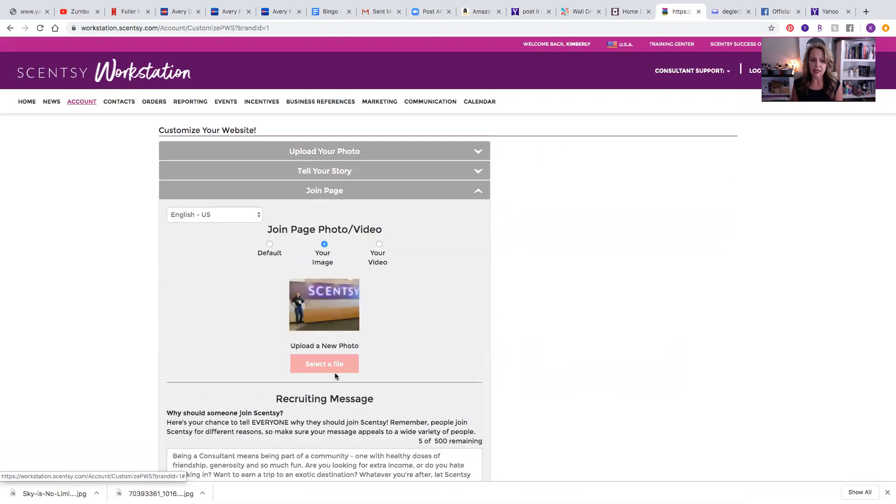
scroll(336, 366, down, 2)
scroll(336, 363, down, 4)
click(325, 381)
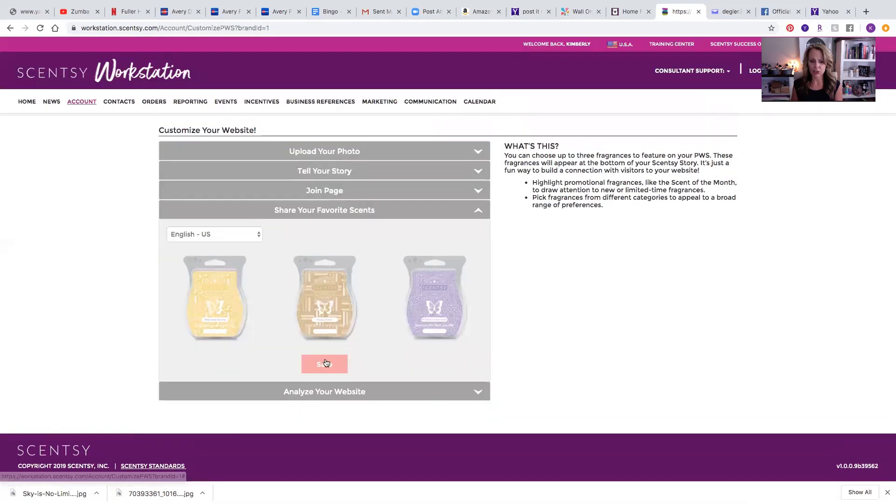
click(324, 392)
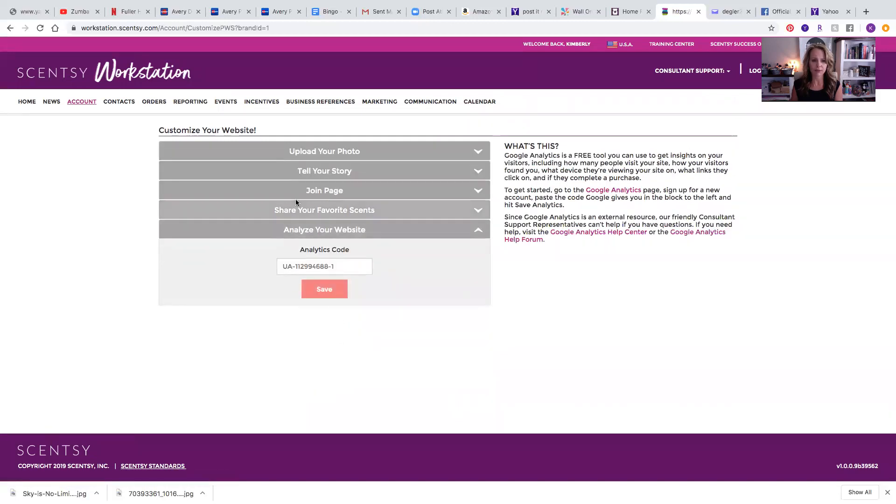
click(299, 153)
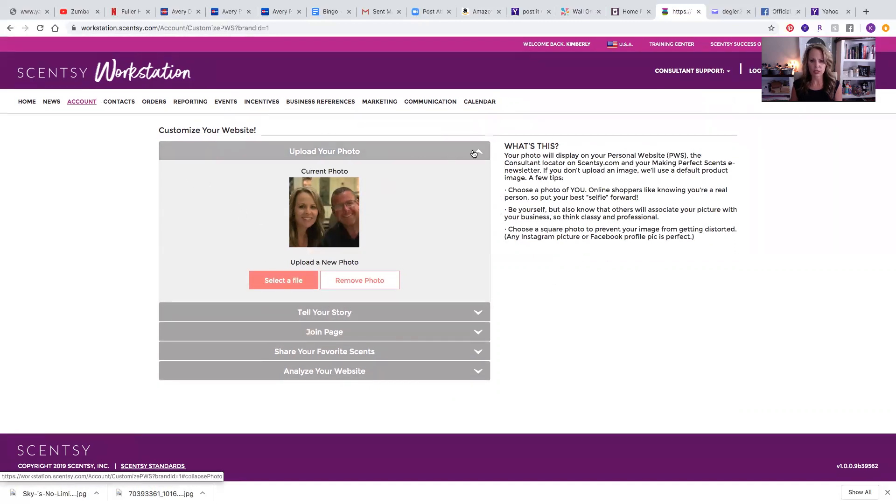
click(448, 150)
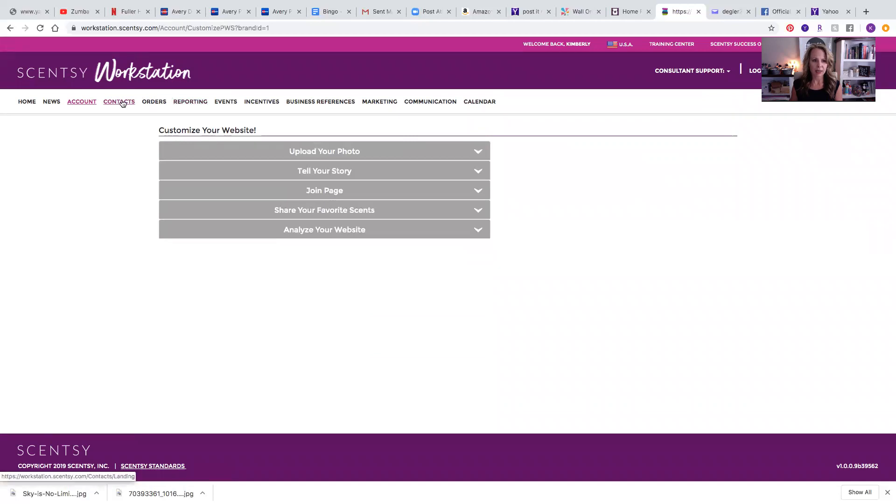
Create a new party order named "Launch Party" and continue to the host details.
click(154, 102)
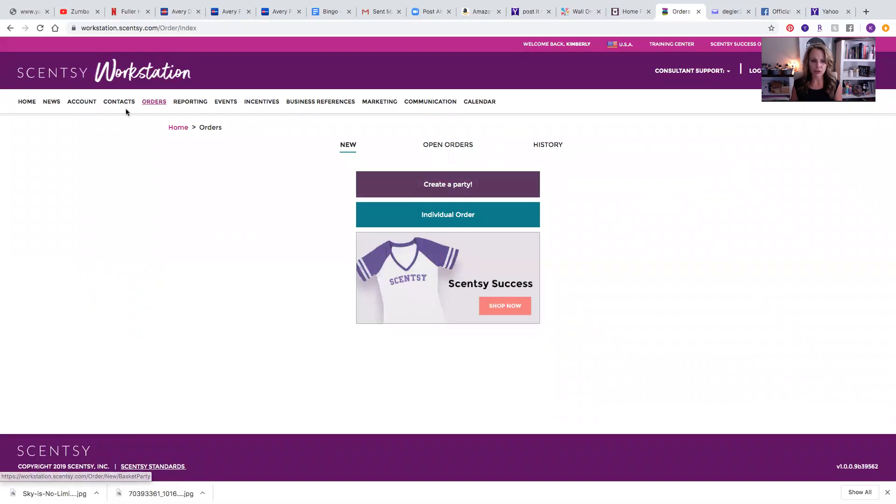
click(417, 187)
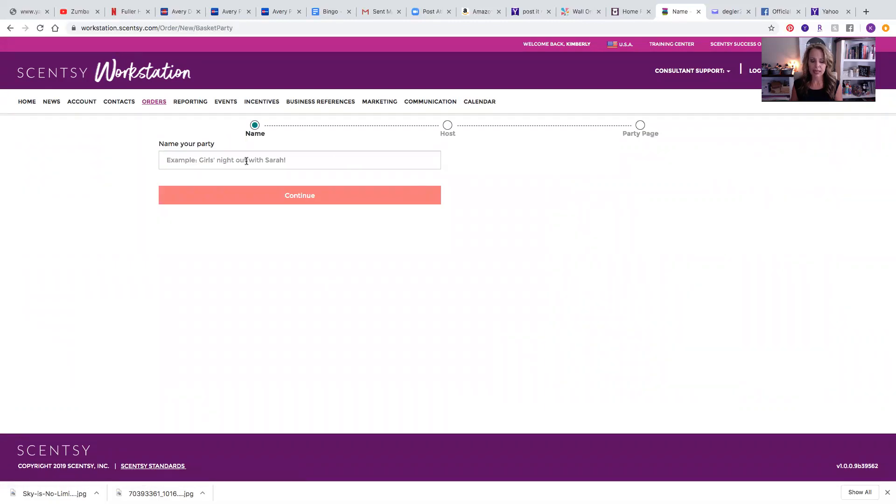
click(246, 161)
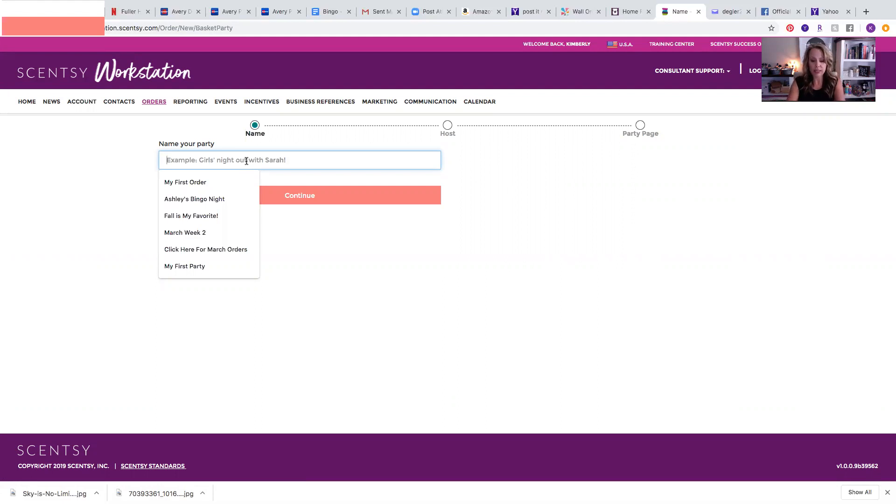
text(Lau)
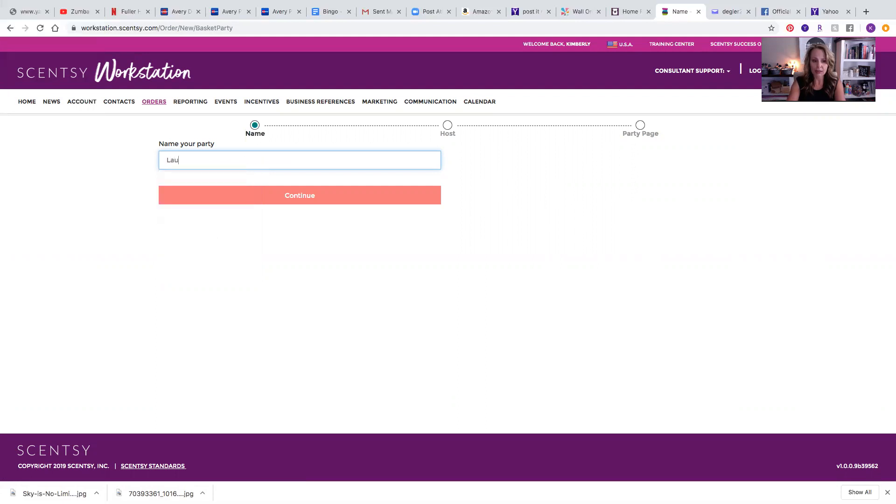
text(nch Party)
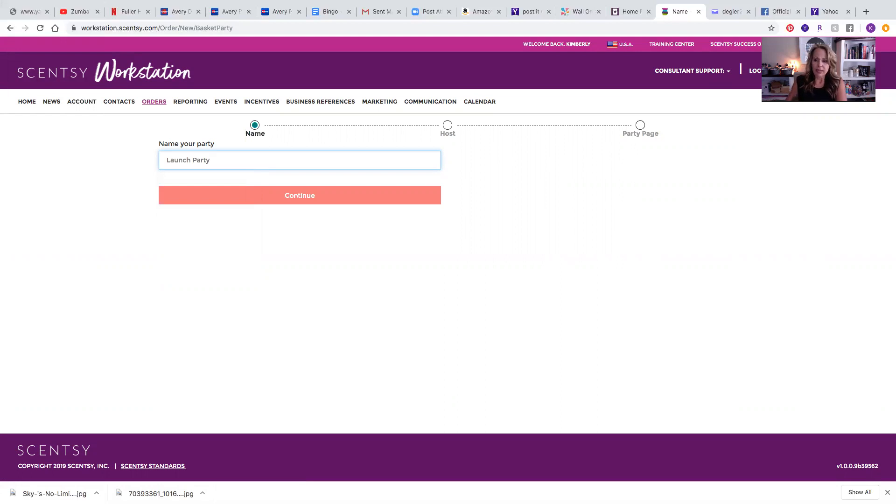
click(233, 198)
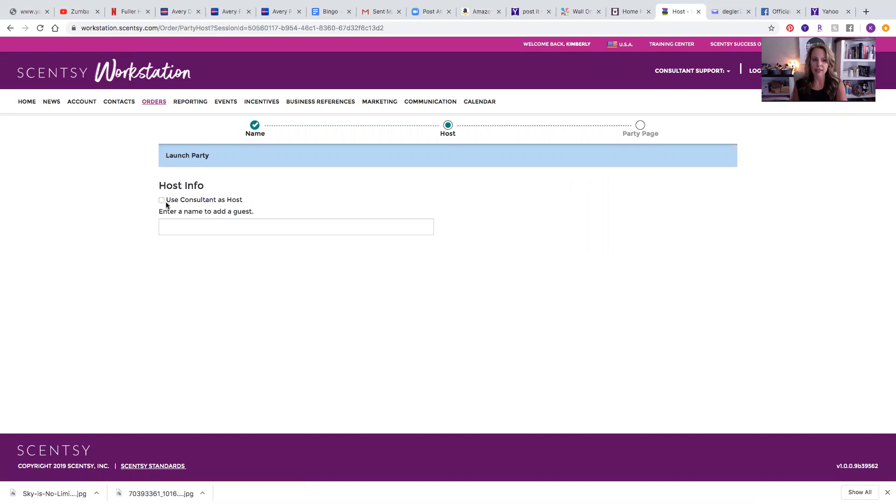
Use the consultant as the party's host, ship to the consultant's address, and save the host info.
click(161, 200)
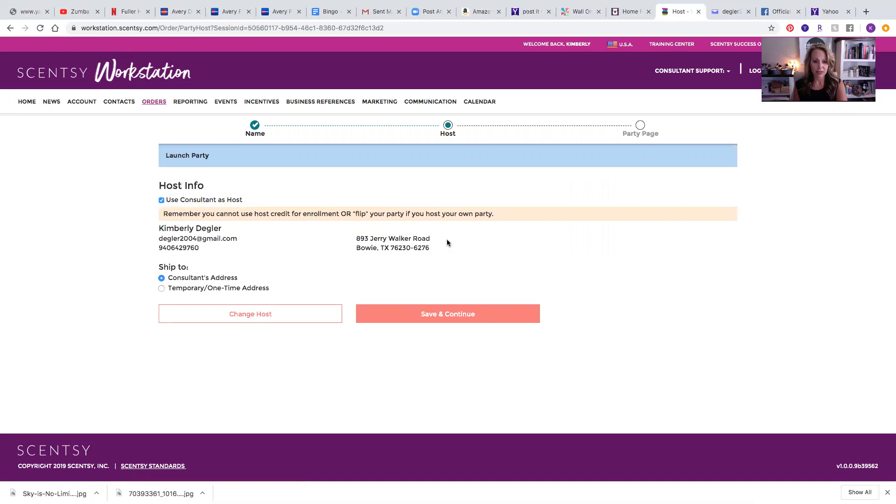
click(407, 315)
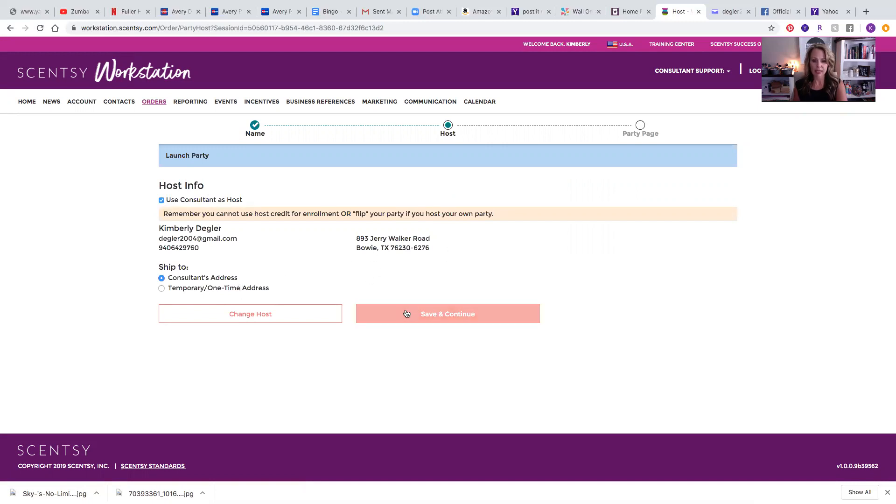
click(408, 316)
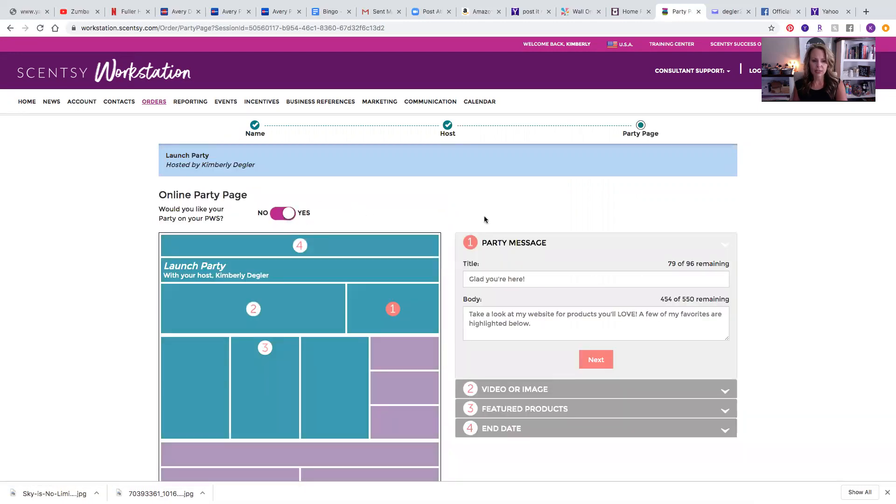
Switch the option for showing the party on the PWS to No and back to Yes.
click(280, 216)
click(289, 215)
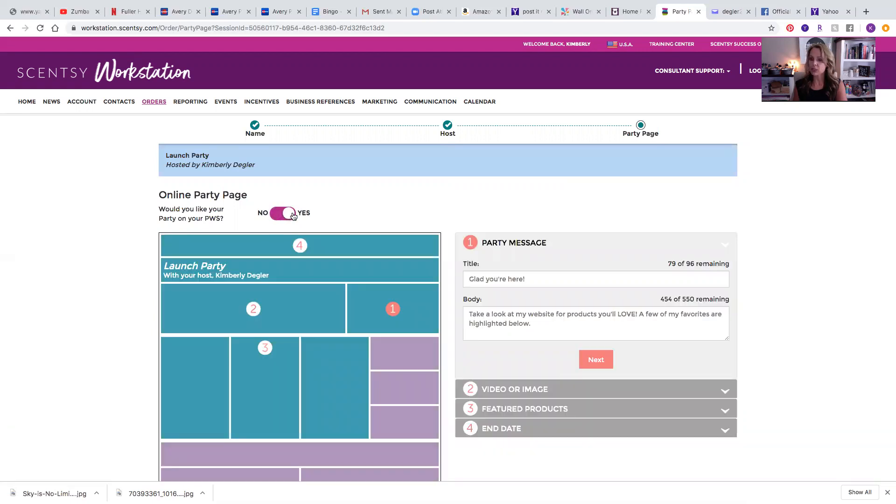
click(278, 216)
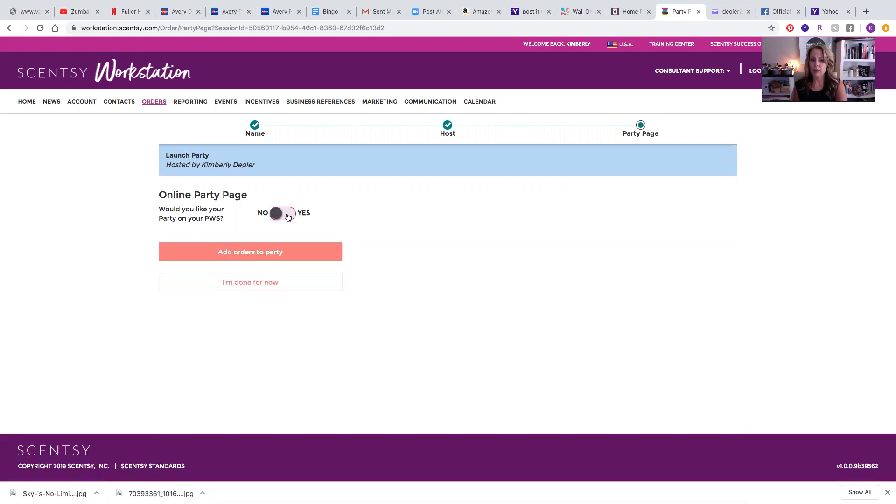
click(287, 216)
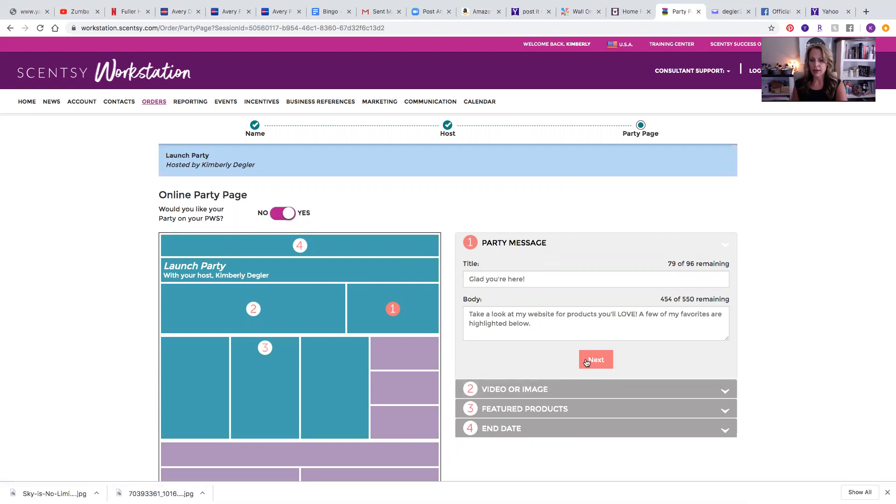
Accept the default party message and default video or image, and preview the default featured products.
click(601, 360)
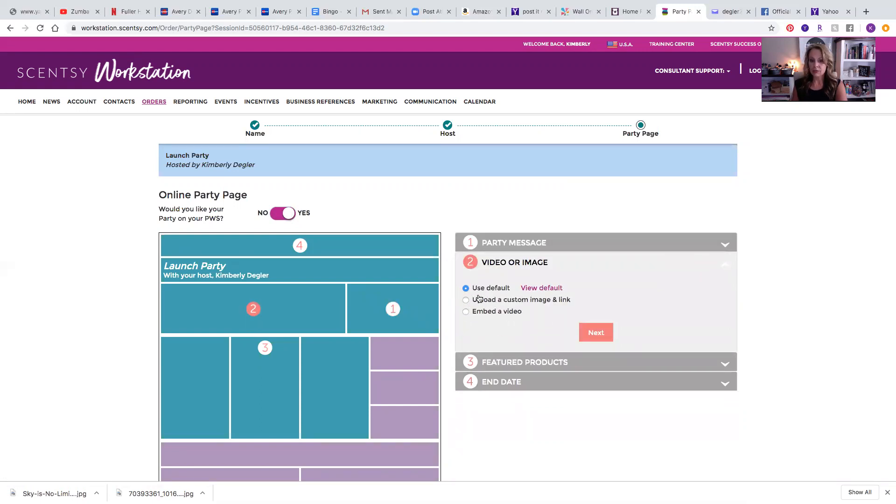
mouse_move(532, 291)
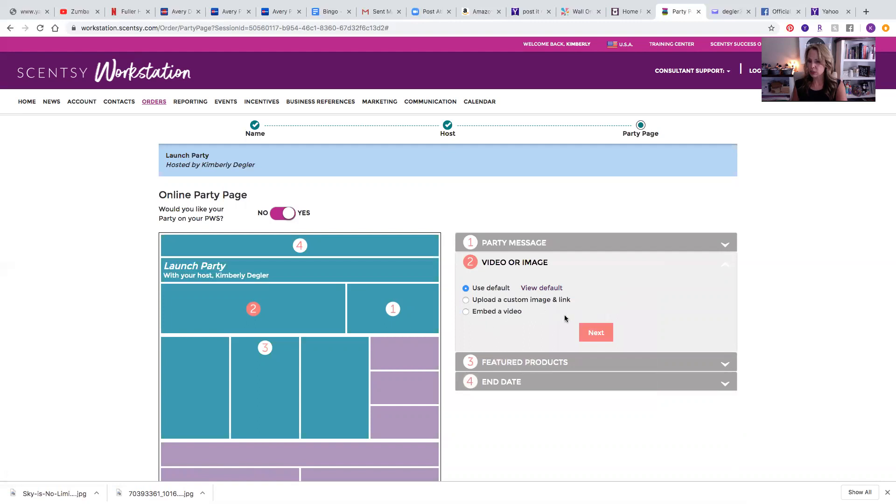
click(595, 335)
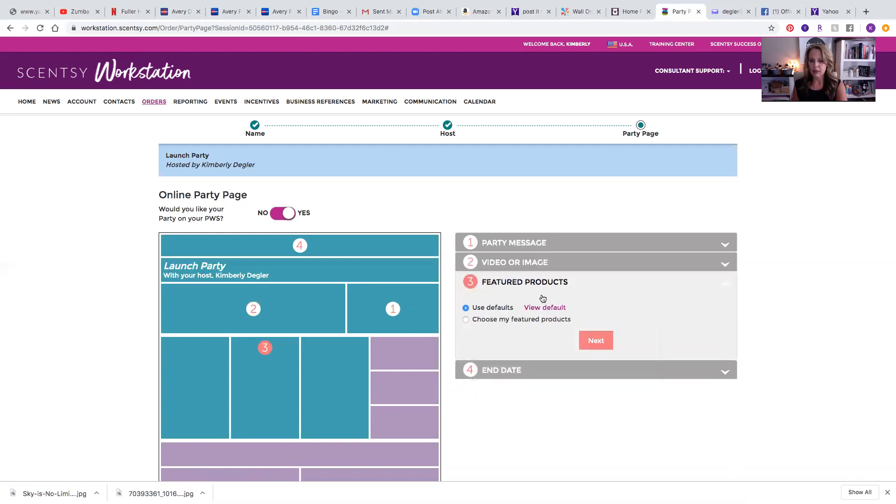
click(546, 308)
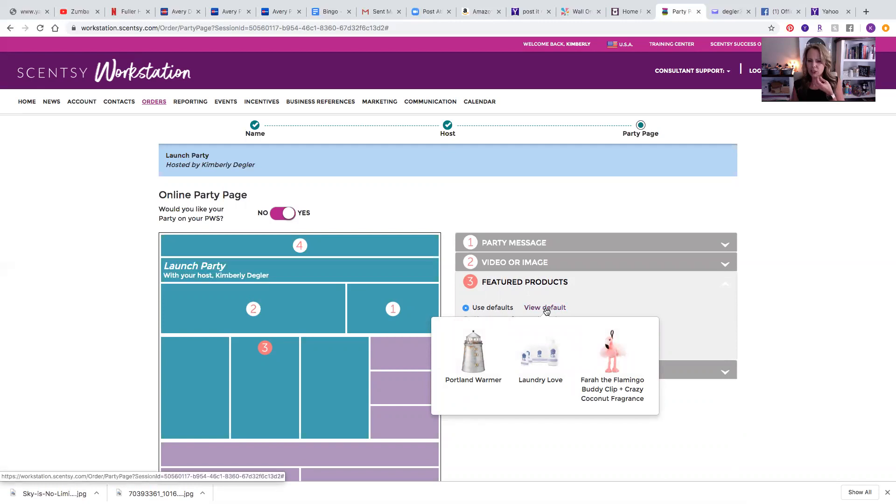
mouse_move(560, 311)
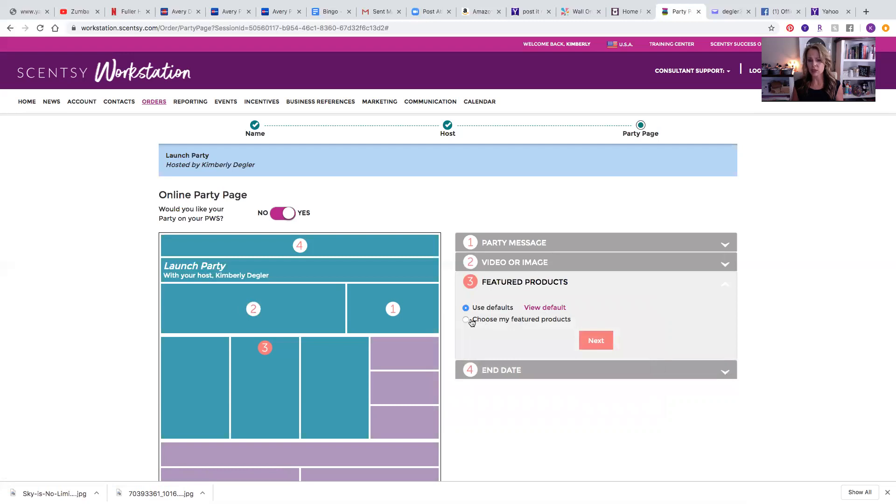
Switch the party page to self-chosen featured products and set Product 1 to 6 Scentsy Bars, leaving its reason blank.
click(466, 320)
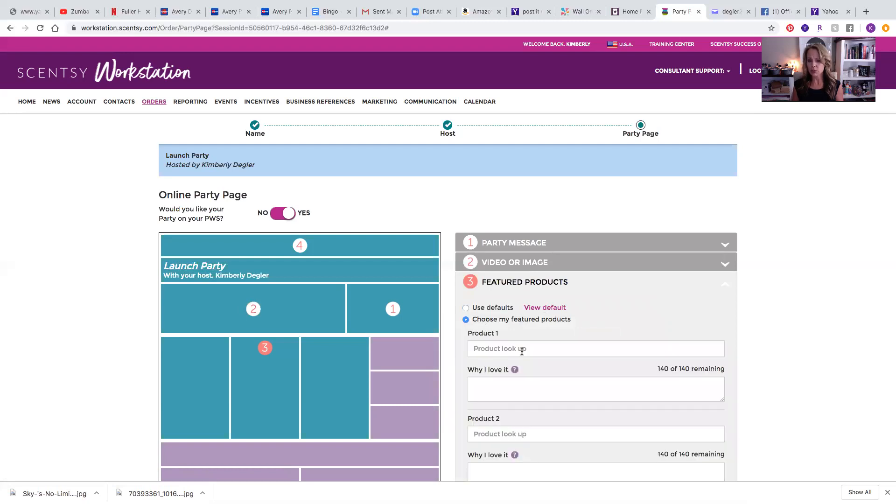
scroll(522, 351, down, 2)
click(509, 316)
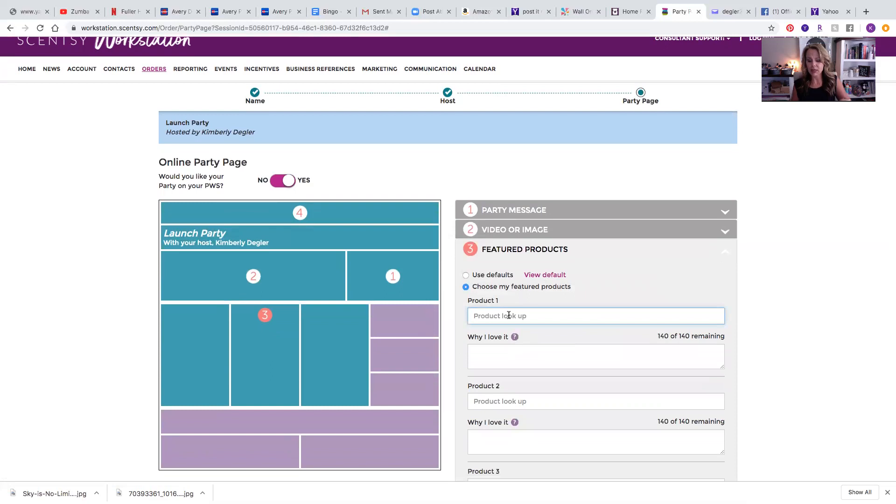
text(6)
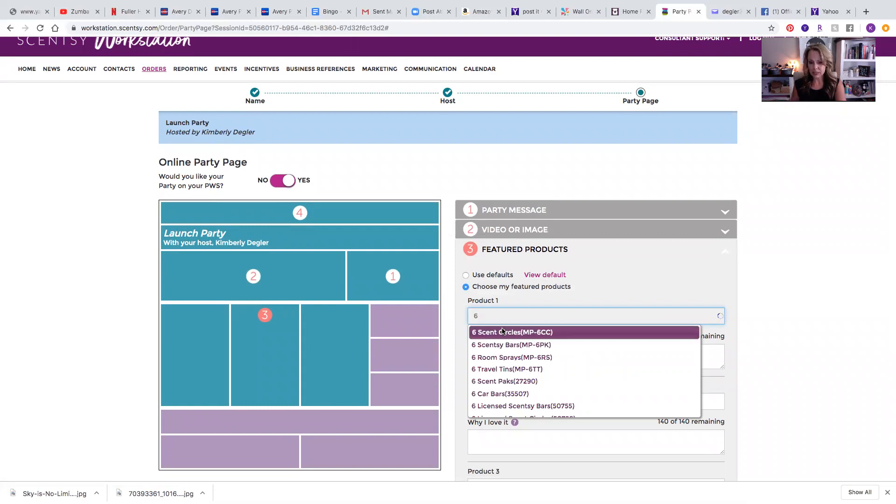
click(502, 346)
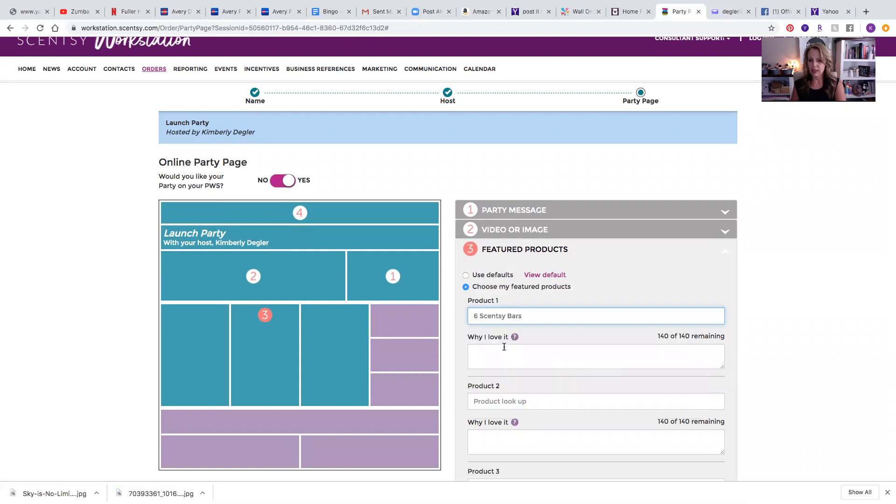
click(499, 354)
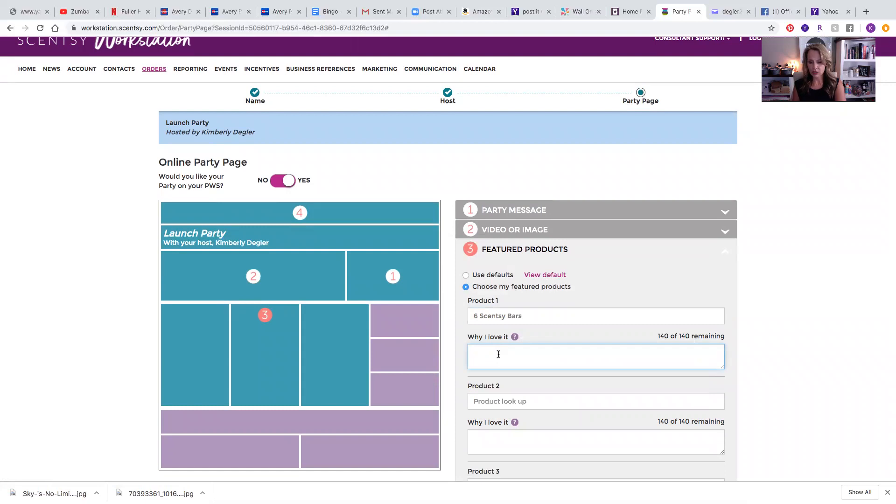
Set Product 2 of the featured products to Laundry Love, check the hint for the reason field, and start the Product 3 look-up.
click(497, 401)
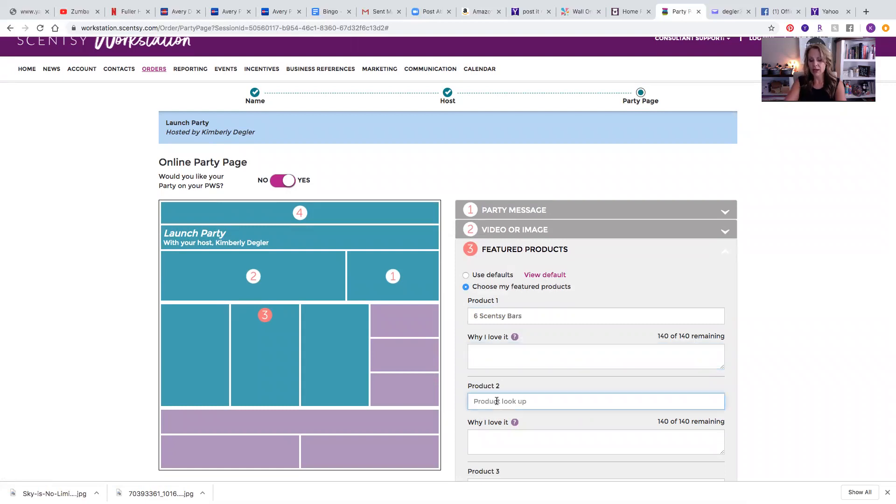
text(Laund)
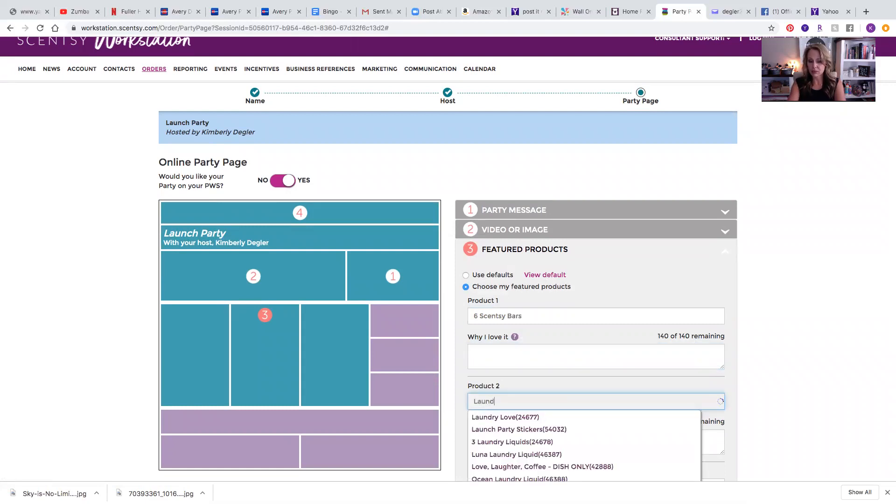
click(504, 418)
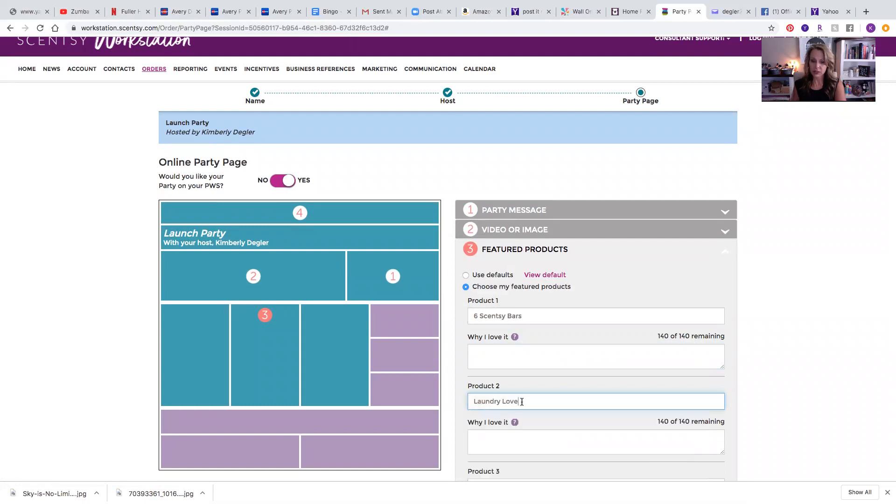
scroll(528, 354, down, 2)
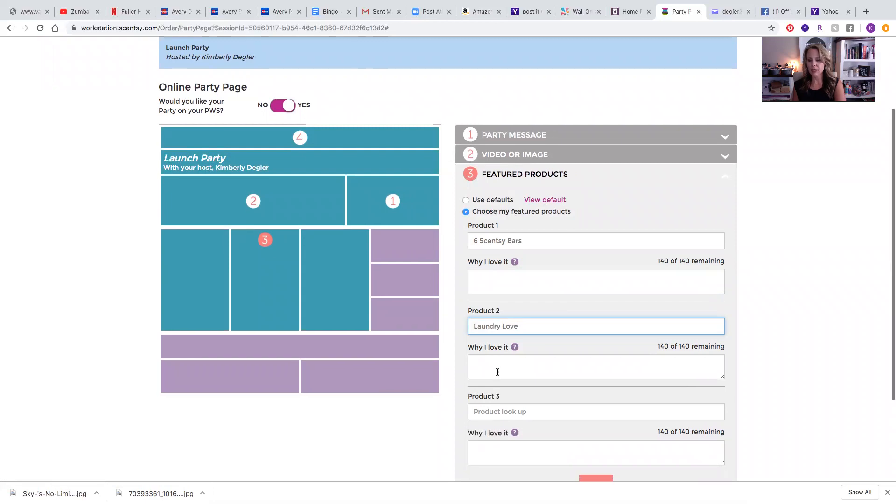
scroll(496, 369, down, 1)
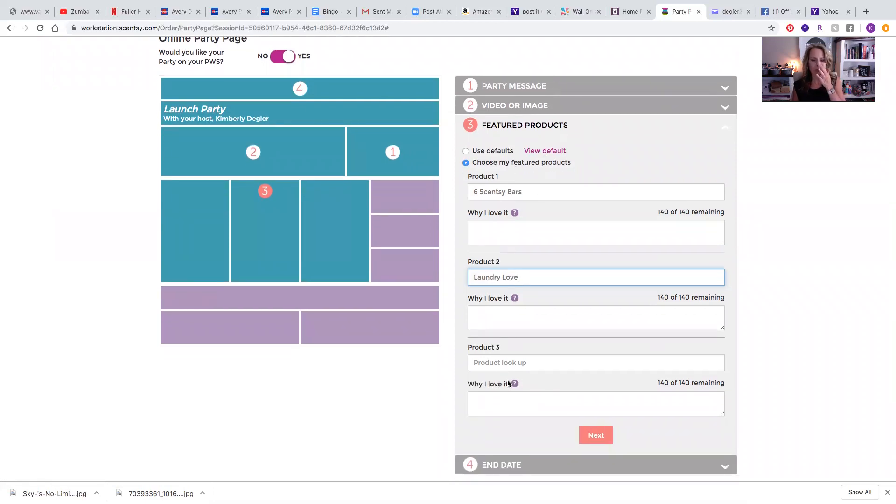
mouse_move(515, 384)
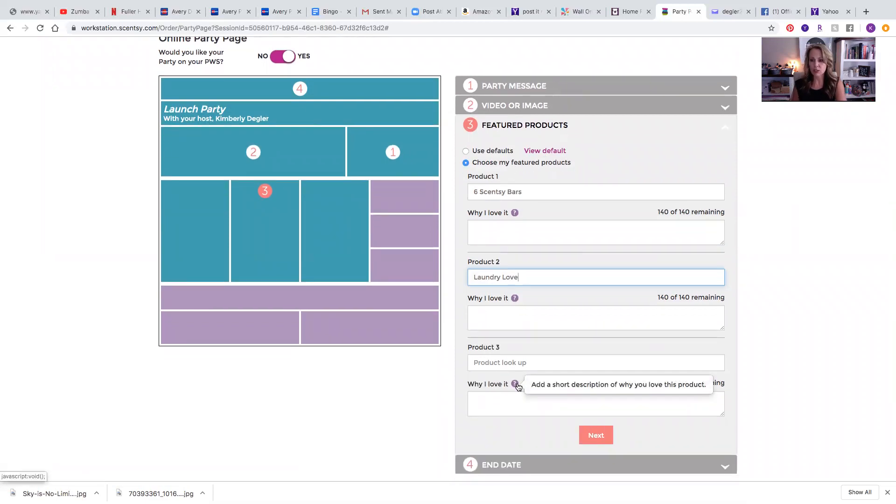
click(494, 366)
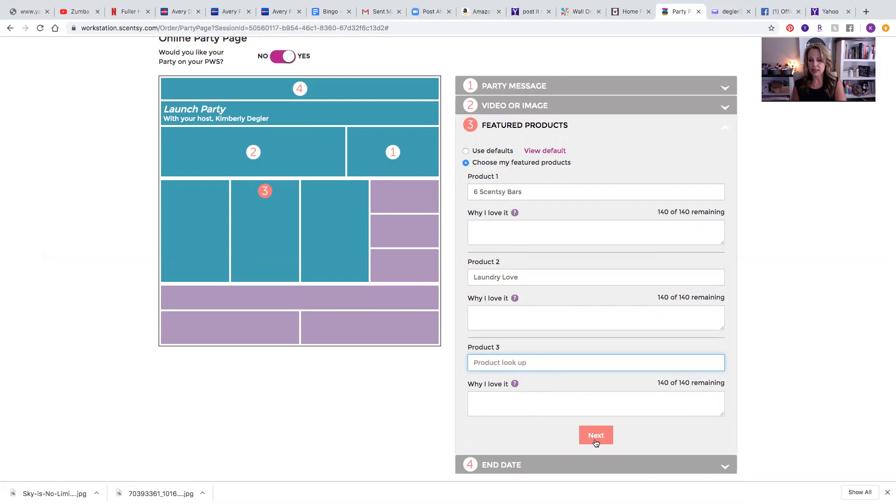
Return the featured products to the defaults, keep 09/19/2019 11:59 PM as the end date, and create the party page.
click(466, 152)
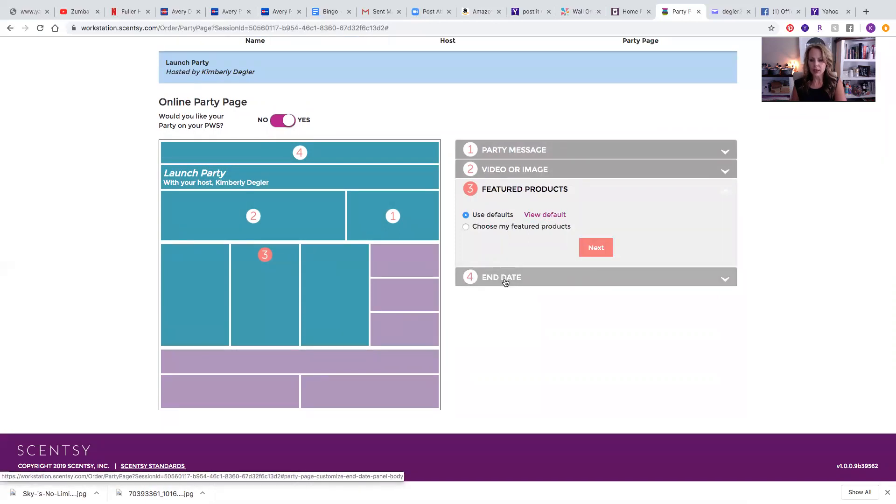
click(505, 282)
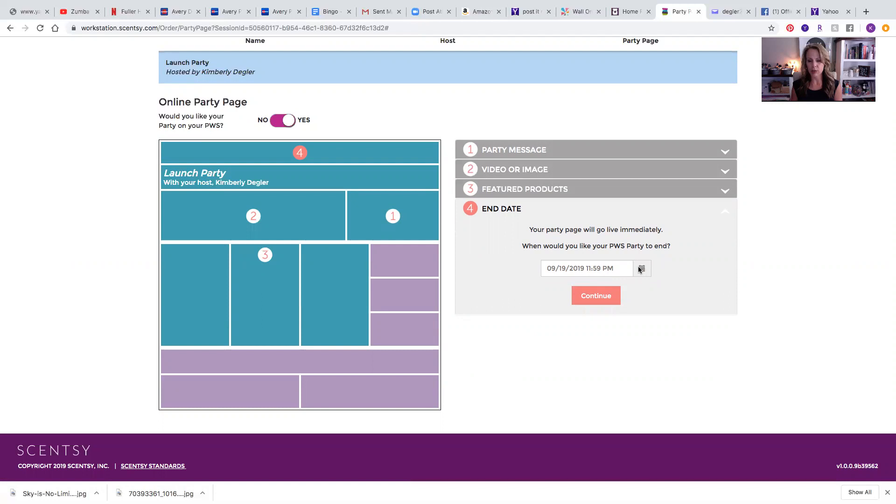
click(604, 298)
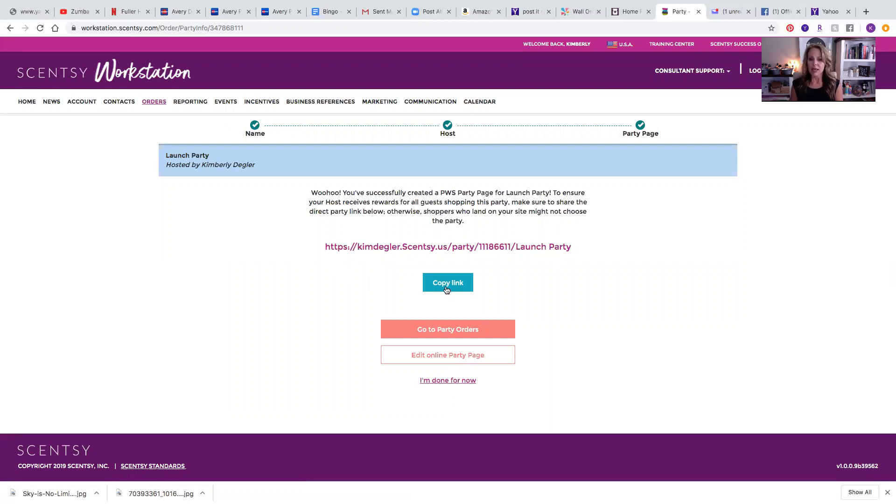
Copy the Launch Party's direct link and go to the party orders.
click(471, 281)
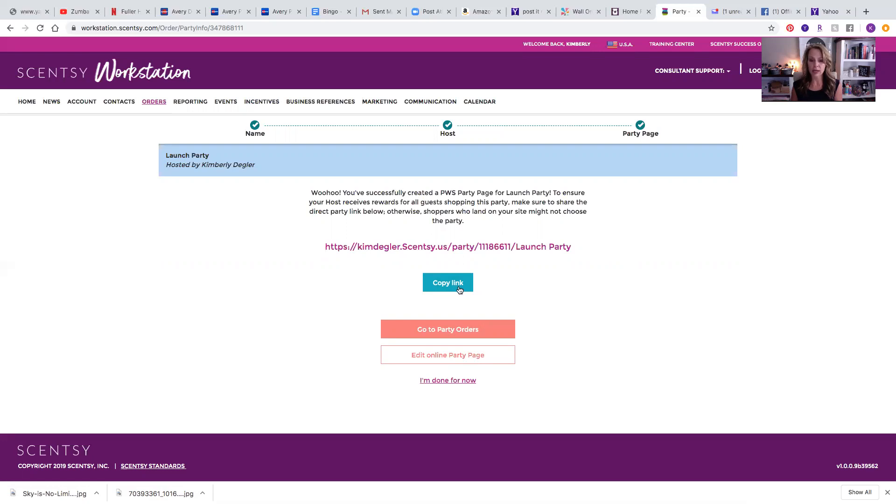
click(453, 282)
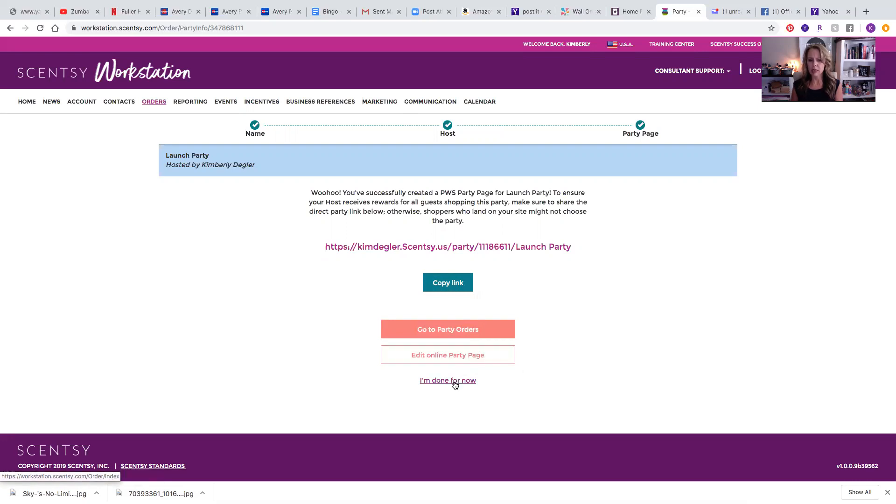
click(451, 332)
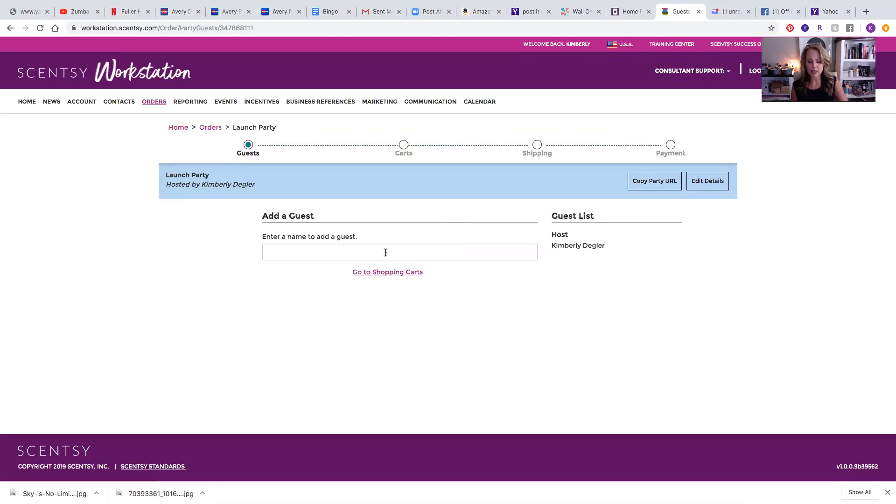
Look up an existing customer by first name and save them as the party's first guest, without direct shipping.
click(385, 253)
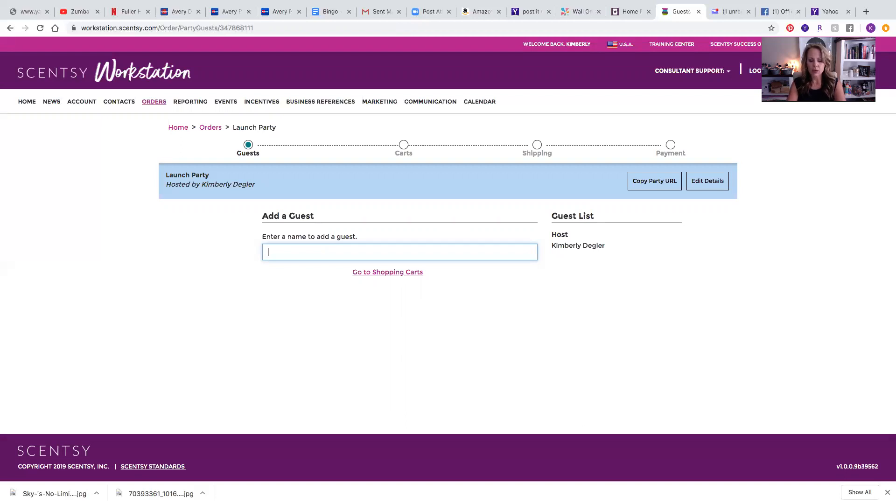
text(Betty)
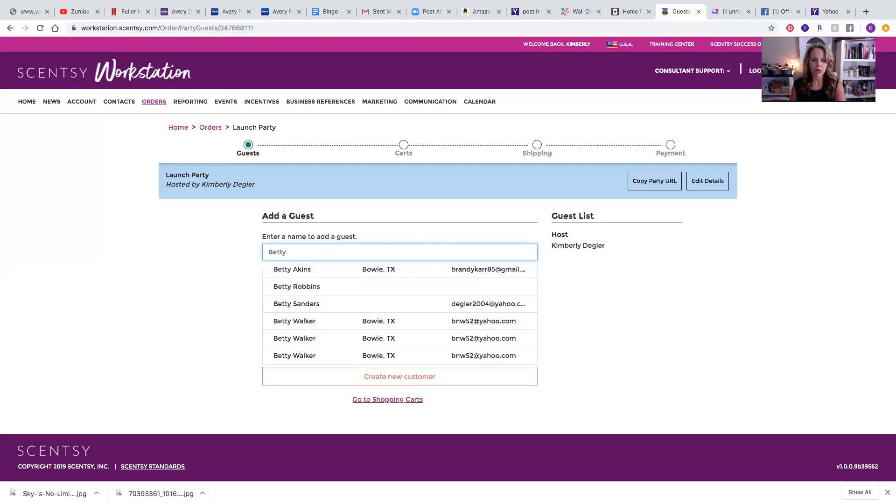
click(398, 339)
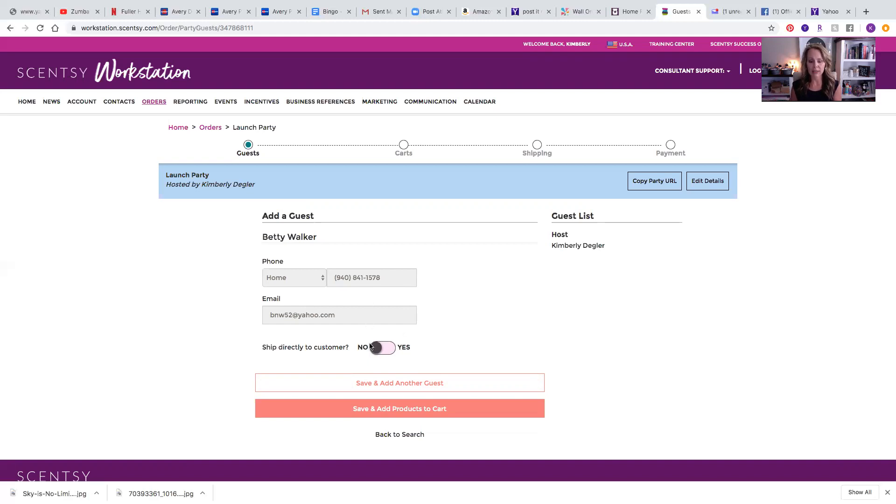
click(400, 389)
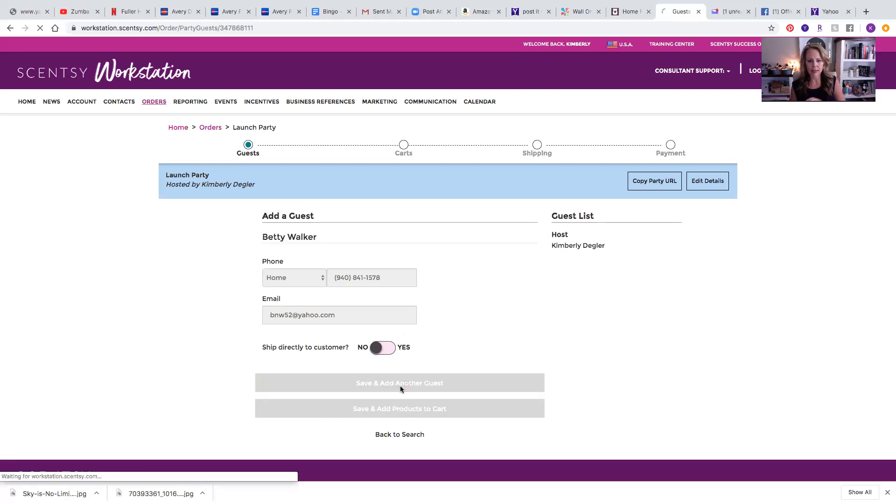
Add two more existing customers to the party as the second and third guests, both without direct shipping.
click(325, 285)
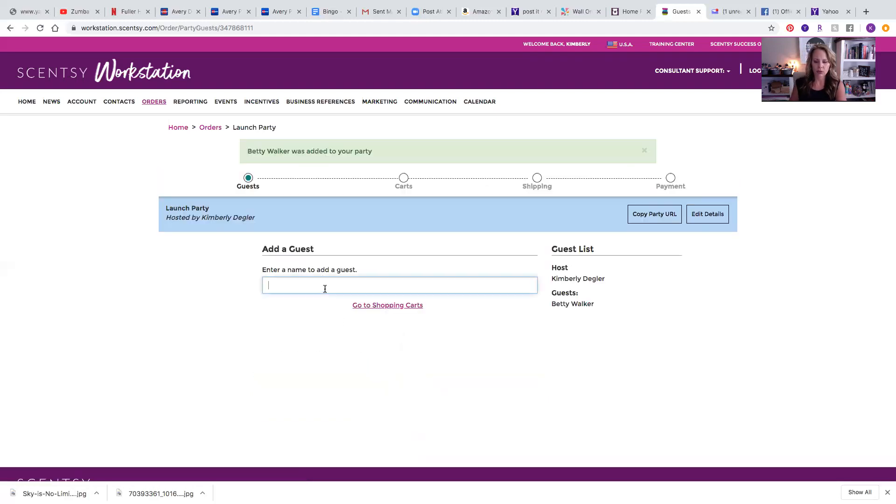
text(Davie)
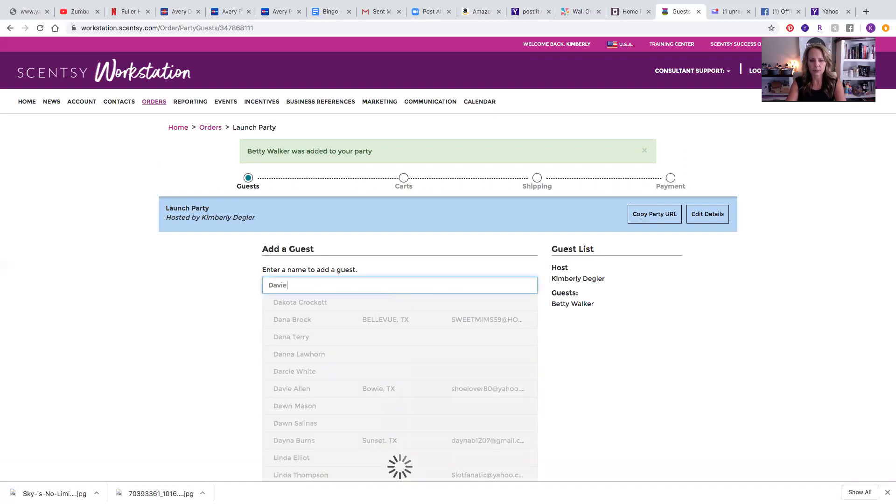
click(327, 302)
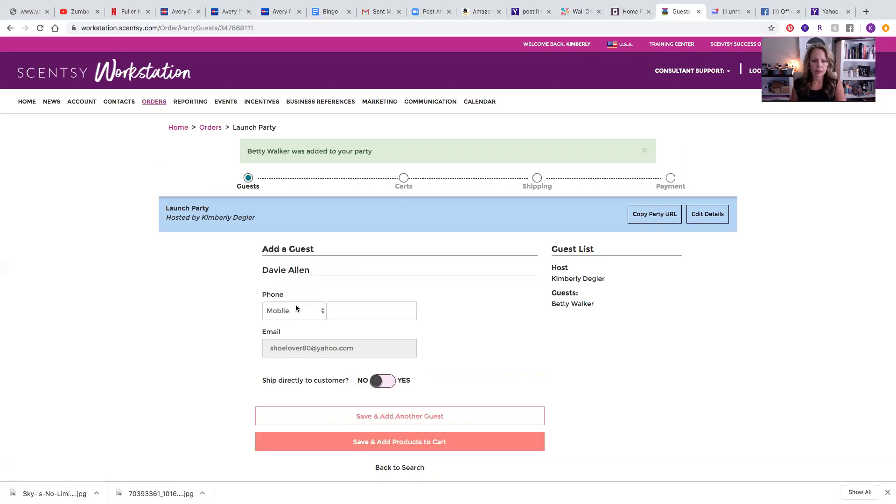
click(360, 421)
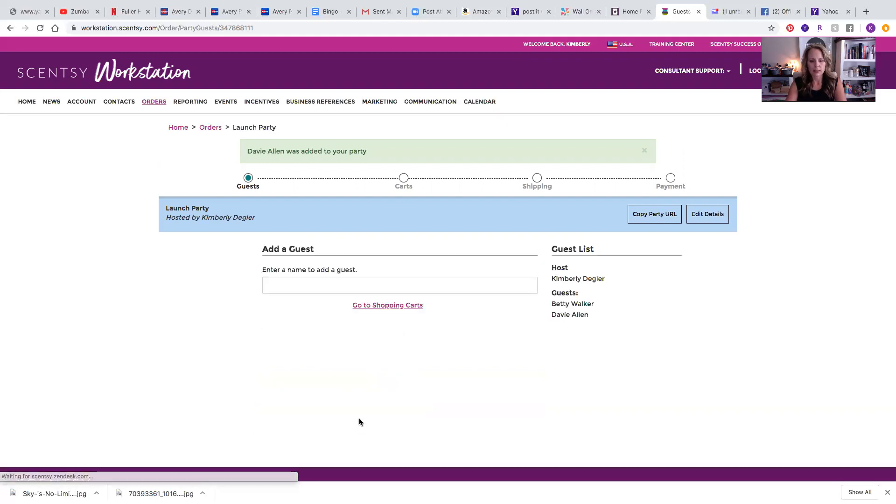
click(277, 285)
text(Brend)
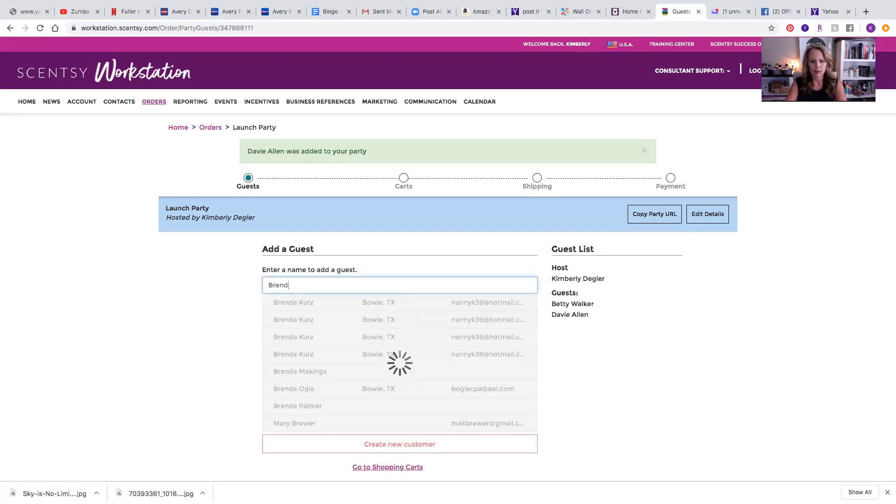
click(329, 304)
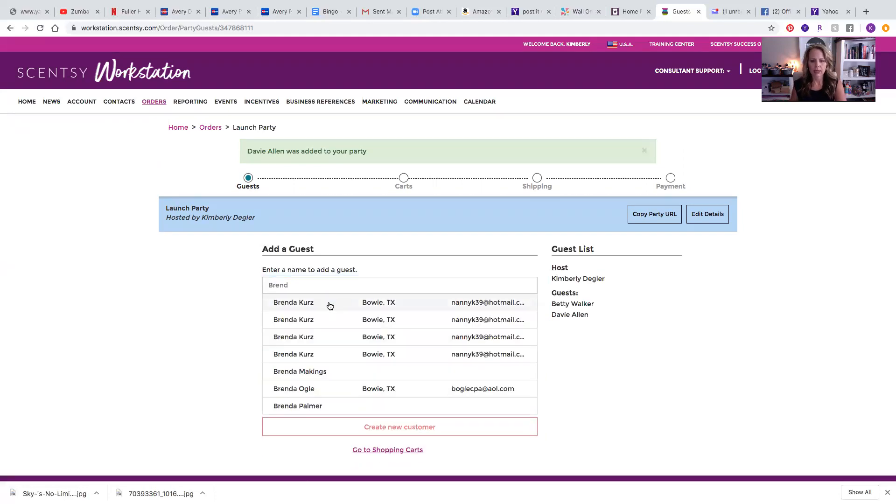
click(365, 417)
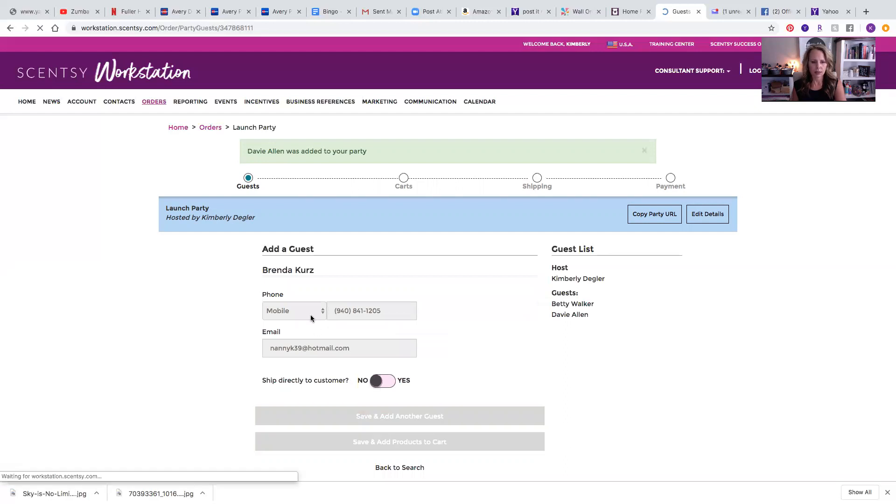
Add an existing customer as the fourth guest without direct shipping, and save to continue to the shopping carts.
click(290, 285)
text(Shann)
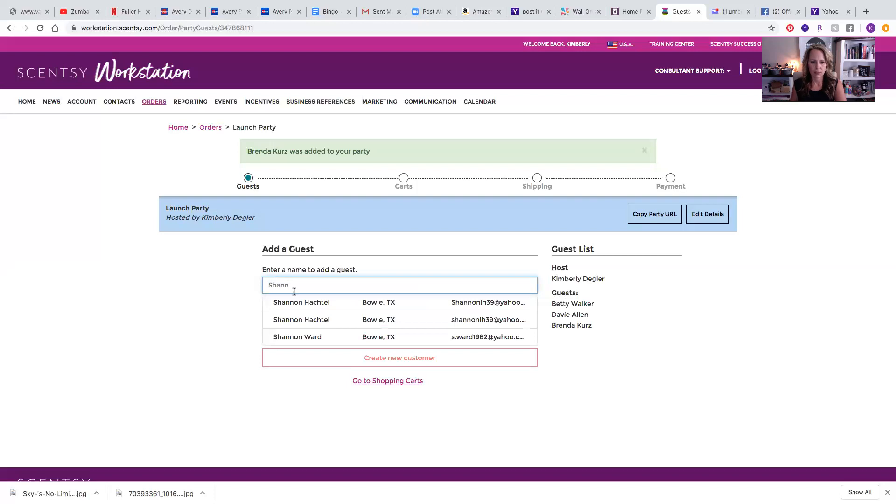
click(298, 304)
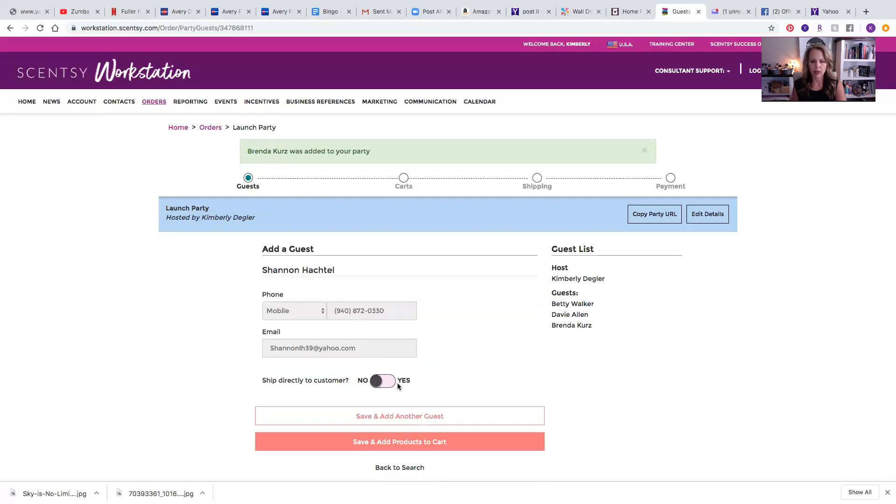
click(435, 444)
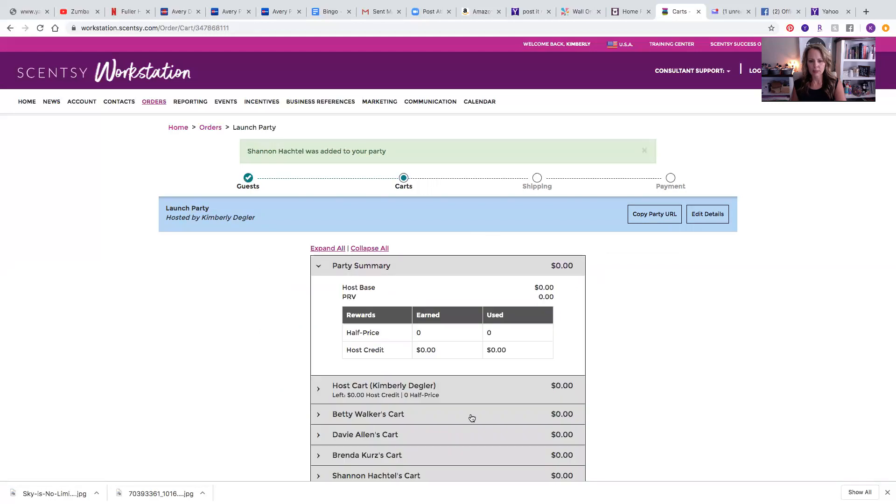
Open the first guest's cart, search for "Enchan", and add the Enchant Diffuser.
scroll(496, 394, down, 1)
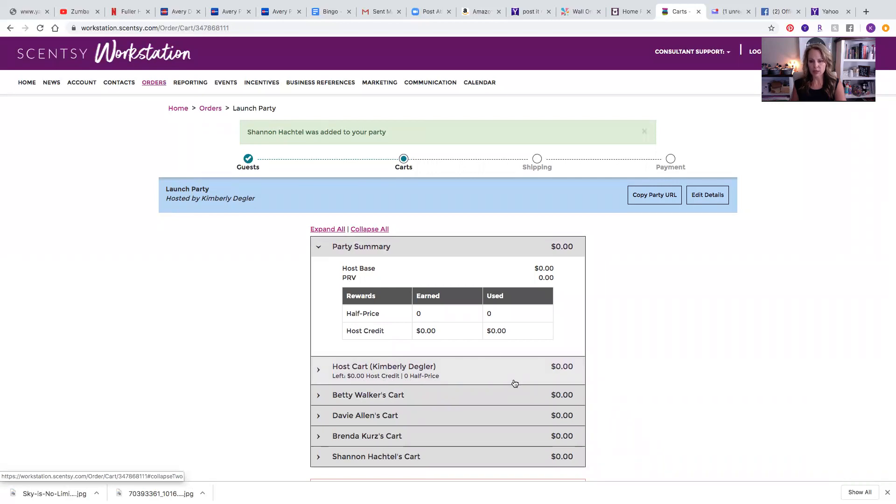
click(456, 404)
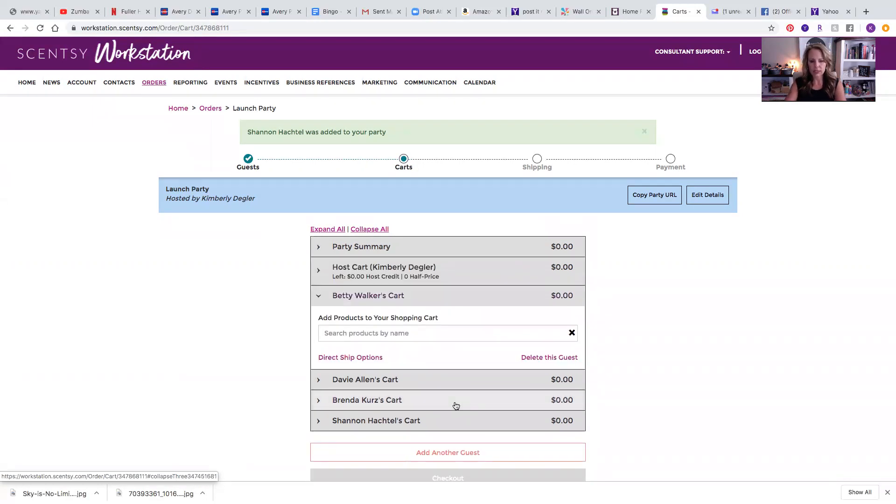
click(384, 334)
text(Enchan)
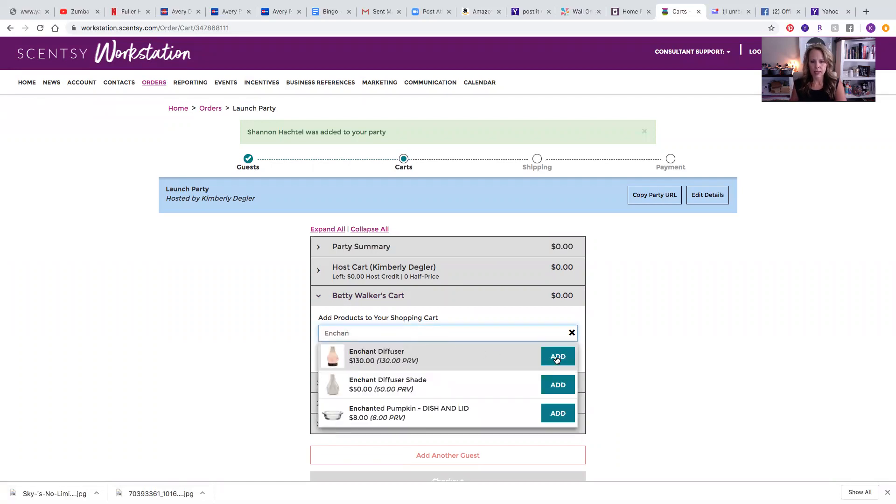
click(551, 360)
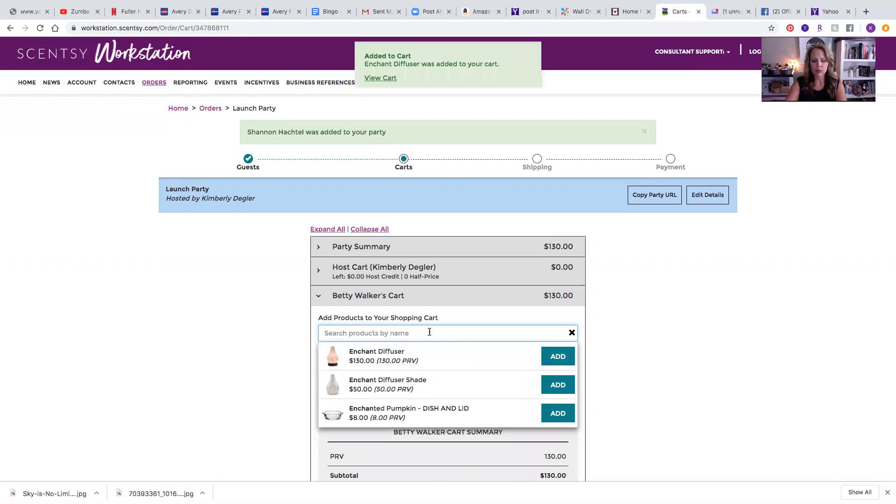
Search for "6 S", start one 6 Scentsy Bars bundle in the first guest's cart, and select Welcome Home as its first bar.
text(6)
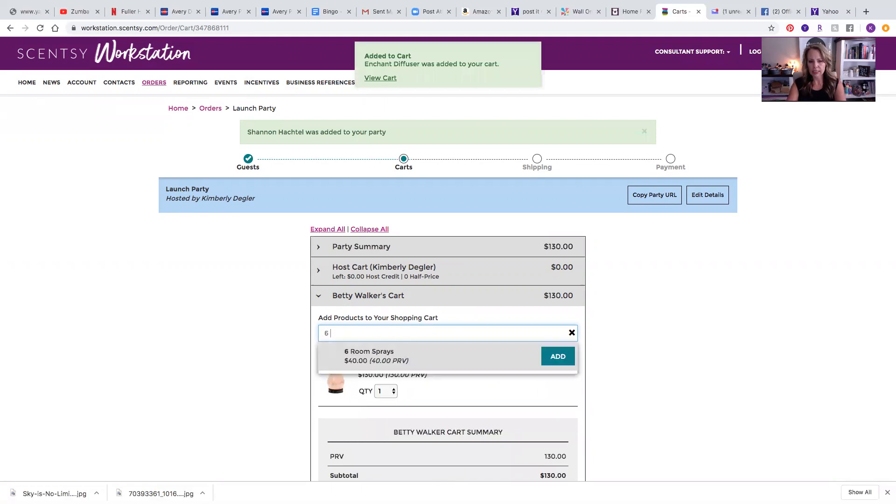
text( S)
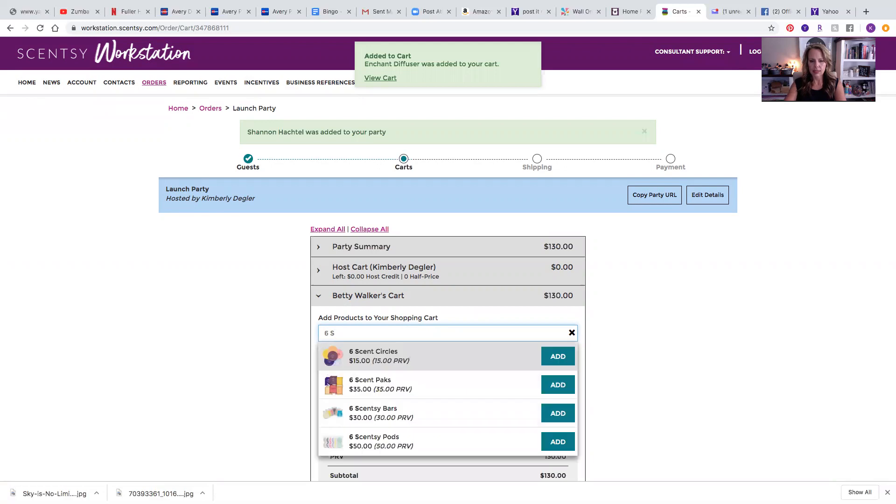
click(565, 414)
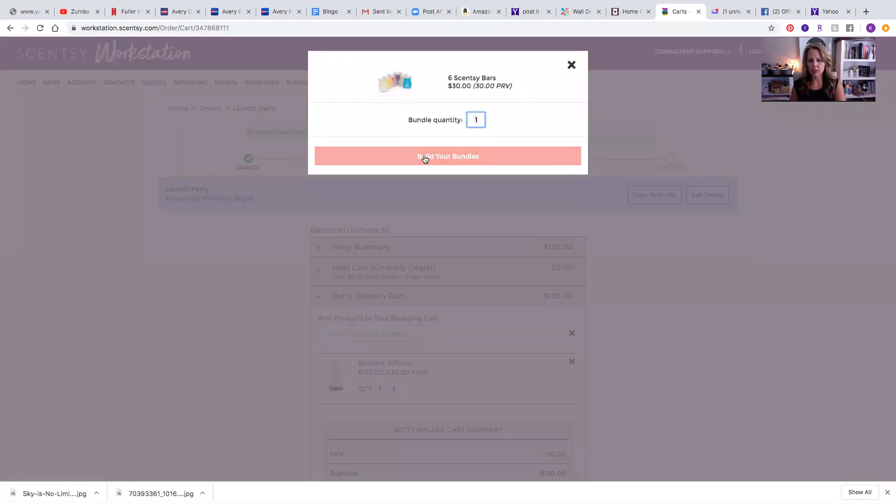
click(425, 159)
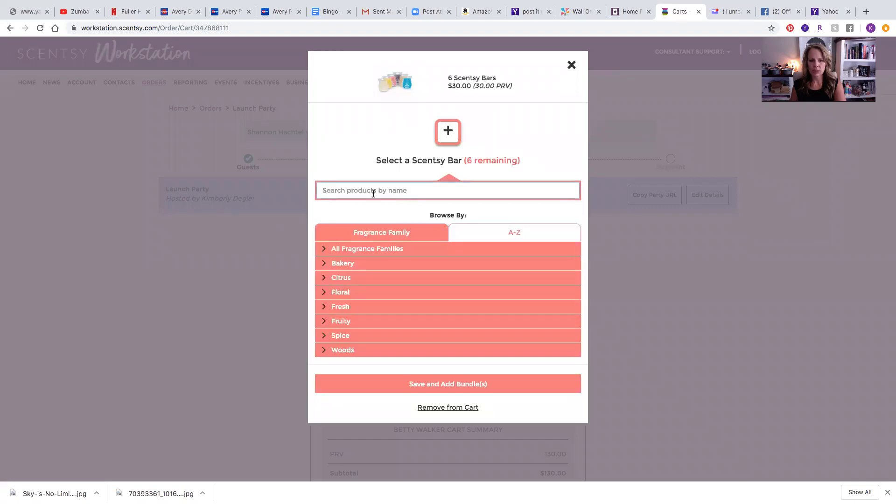
click(373, 193)
text(wel)
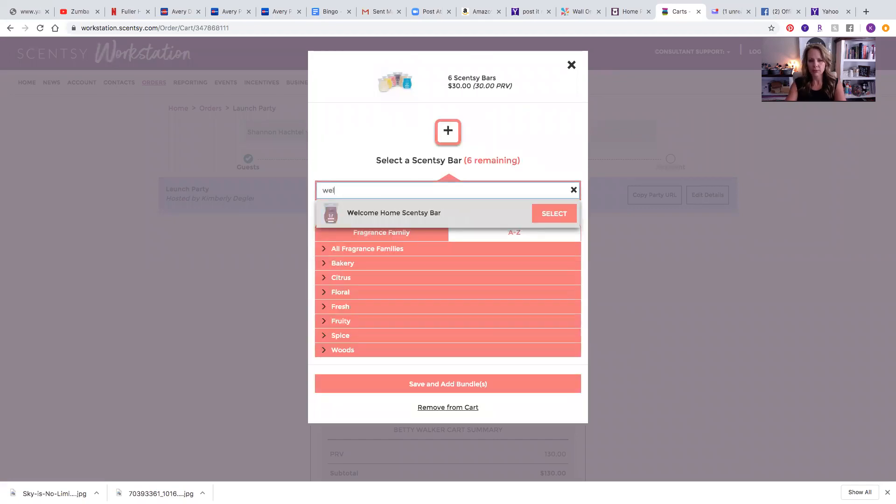
click(532, 213)
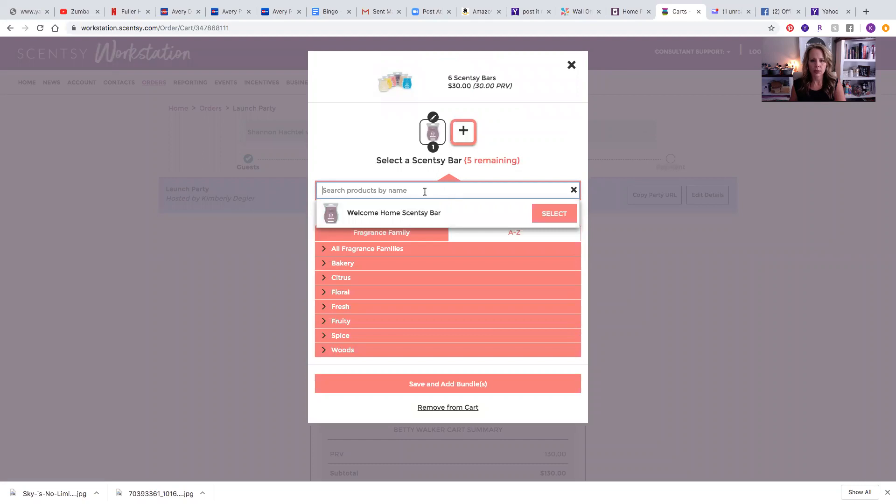
Complete the bundle with two First Day of Fall bars and one each of Fiddle Leaf Fig, Farmhouse Fir and Cozy Fireside, and save it.
text(fi)
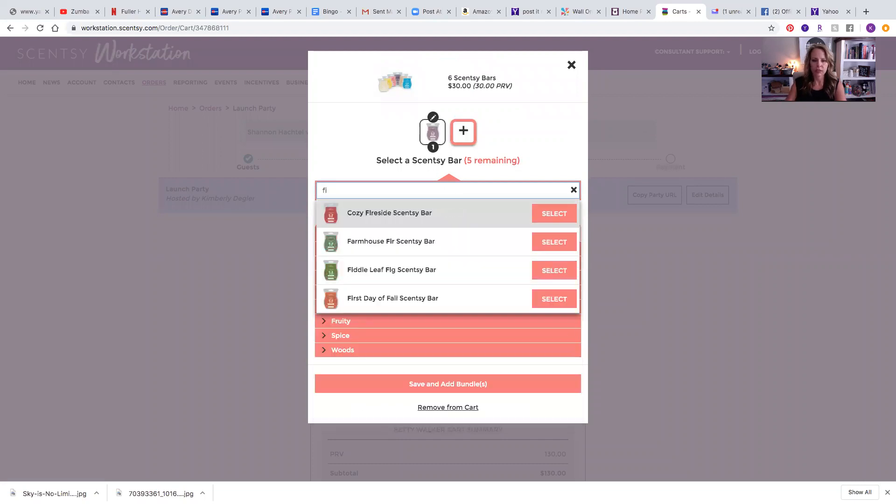
click(547, 302)
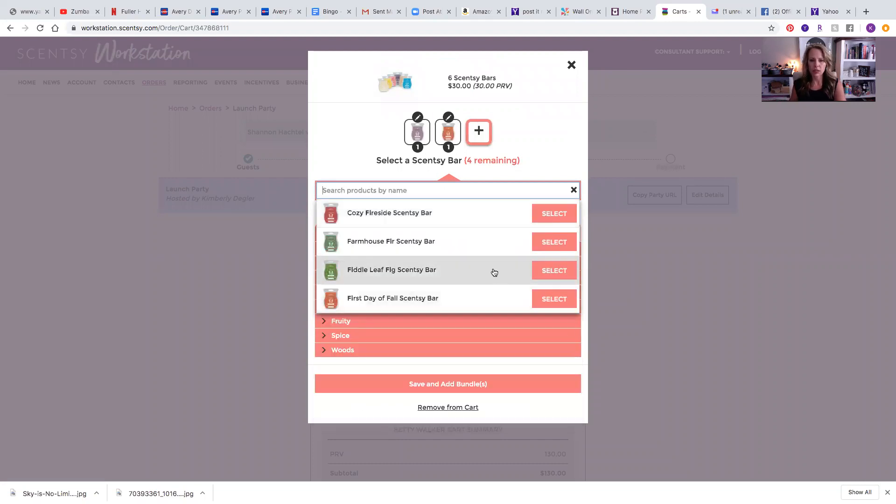
click(546, 273)
click(545, 240)
click(550, 215)
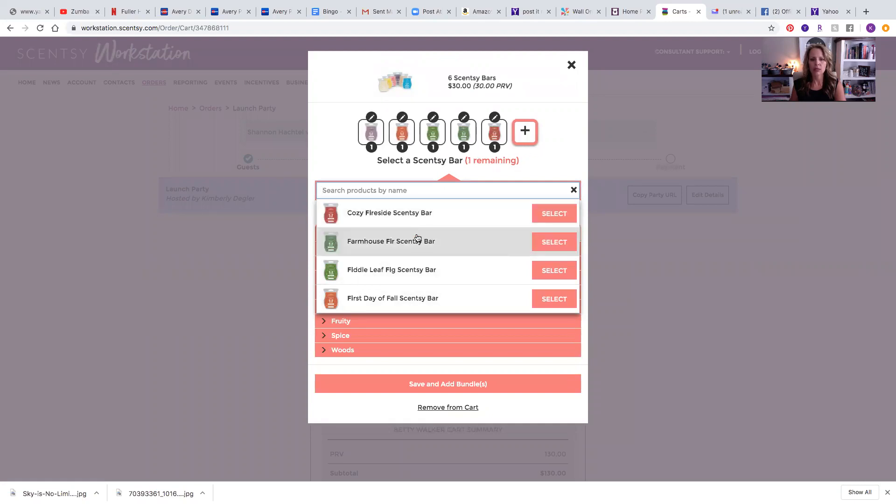
click(562, 302)
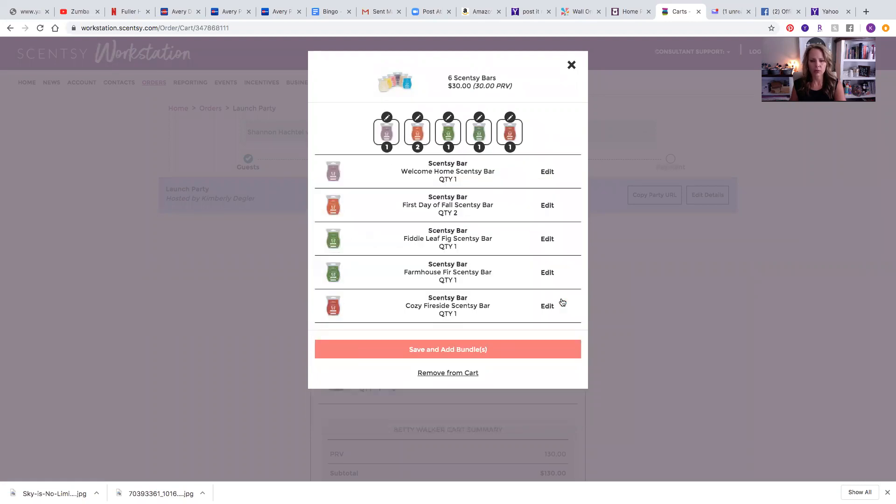
click(463, 351)
Continue to the second guest's cart, search for "Laund", and start building one Laundry Love bundle.
scroll(462, 351, down, 3)
scroll(461, 351, down, 3)
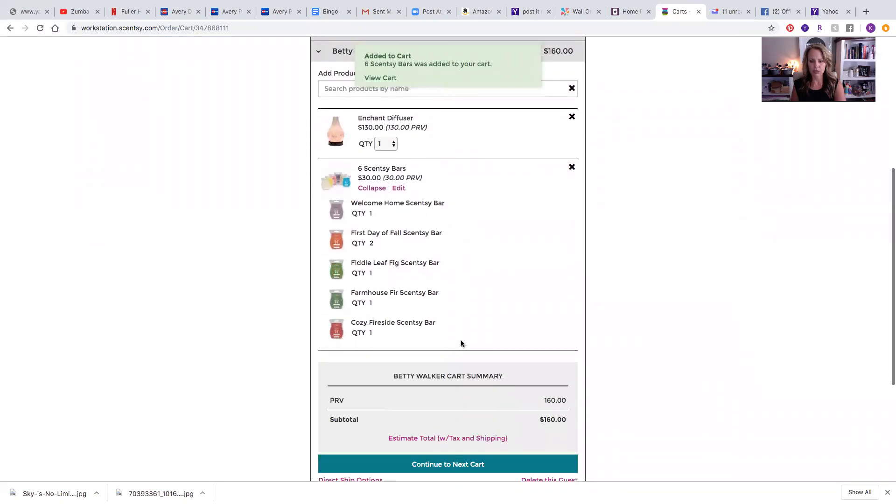
scroll(461, 340, down, 4)
click(409, 310)
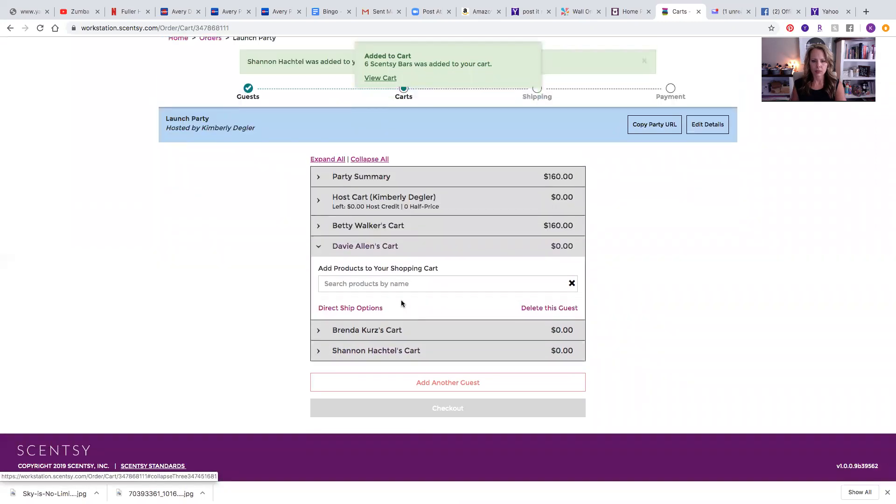
click(390, 283)
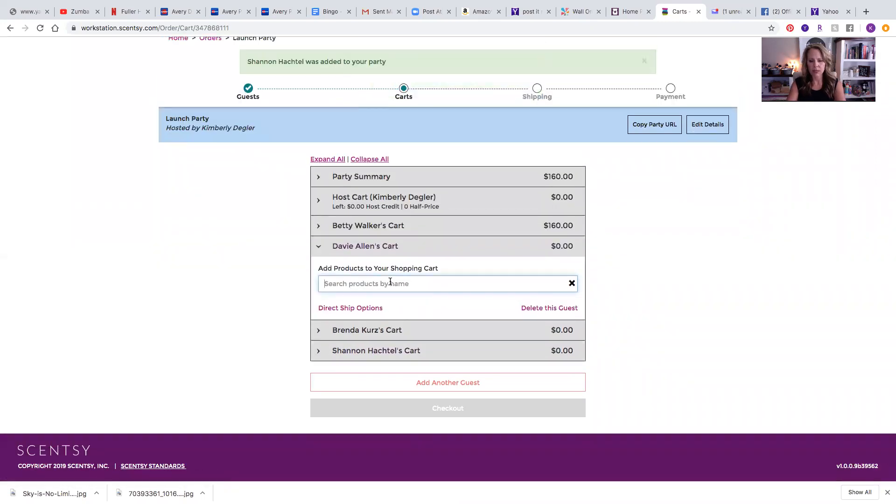
text(Laund)
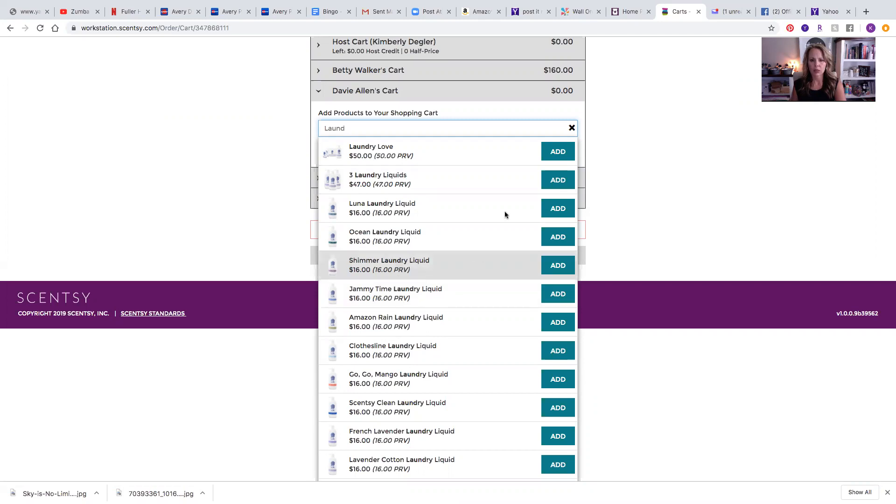
click(551, 154)
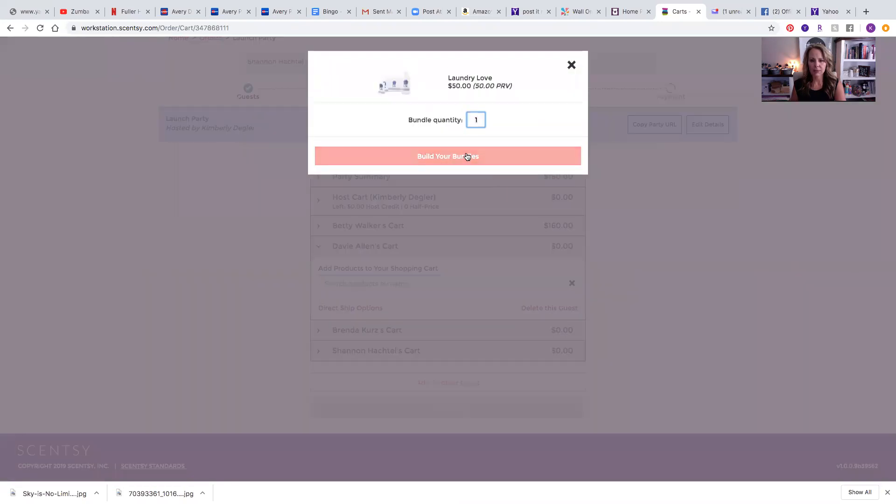
click(467, 158)
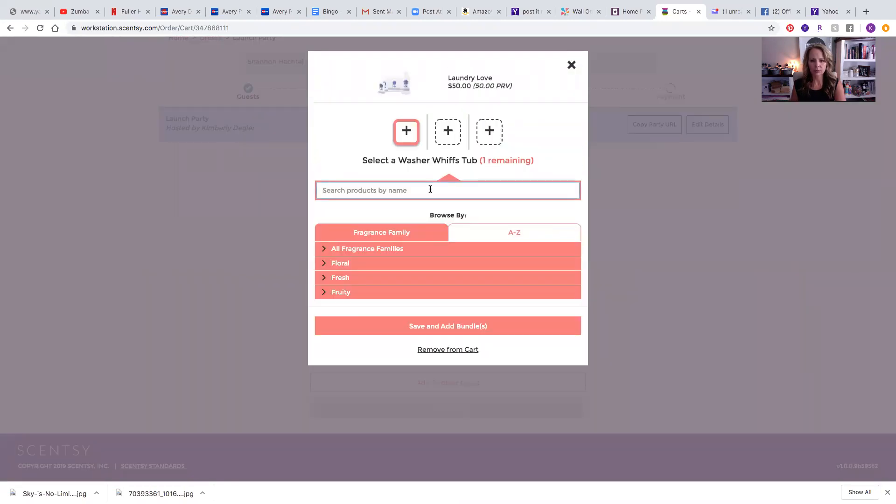
Select the Jammy Time Washer Whiffs Tub and the Shimmer Laundry Liquid for the Laundry Love bundle.
text(J)
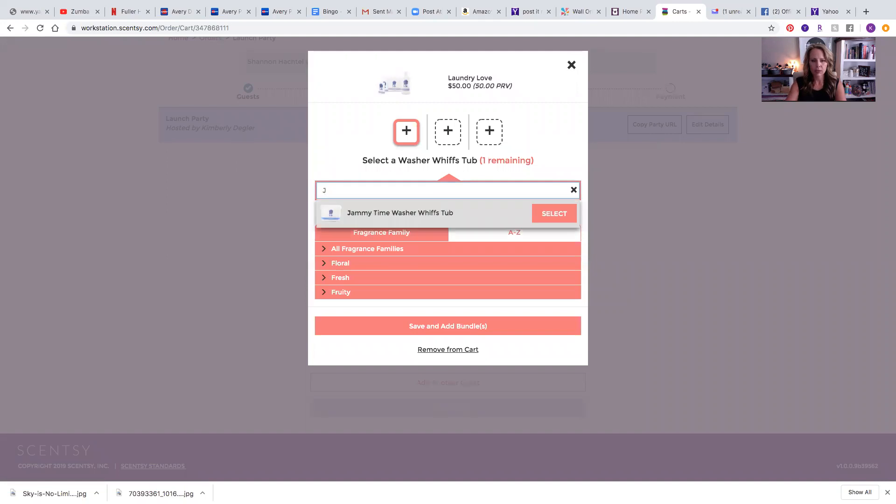
text(a)
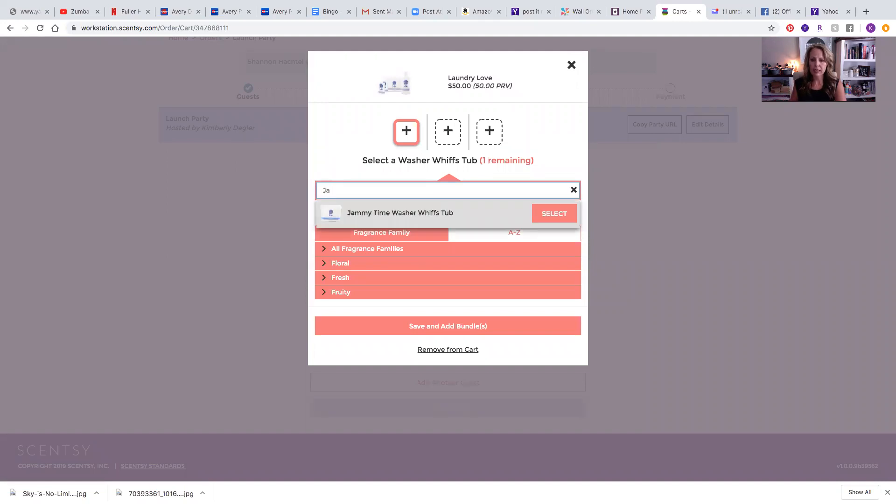
click(548, 213)
text(shm)
key(BackSpace)
text(imm)
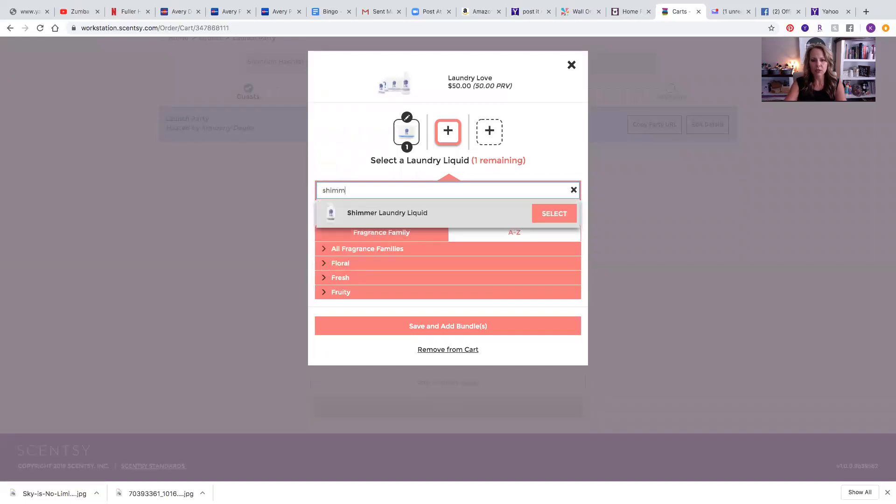
click(549, 215)
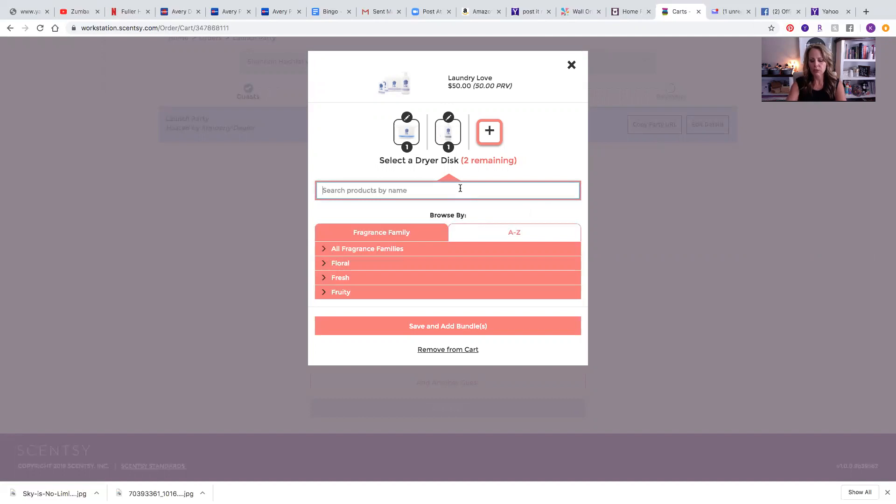
Add two Jammy Time Dryer Disks to the Laundry Love bundle and save it to the cart.
text(jammy)
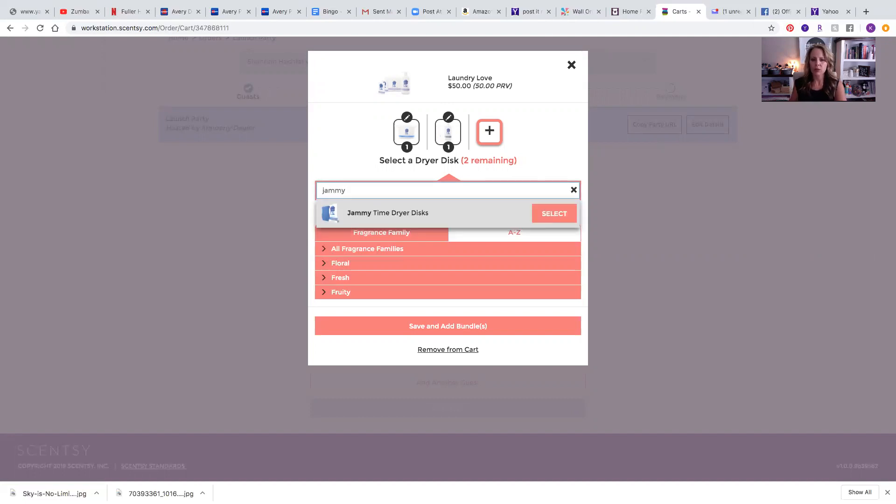
click(548, 214)
click(547, 215)
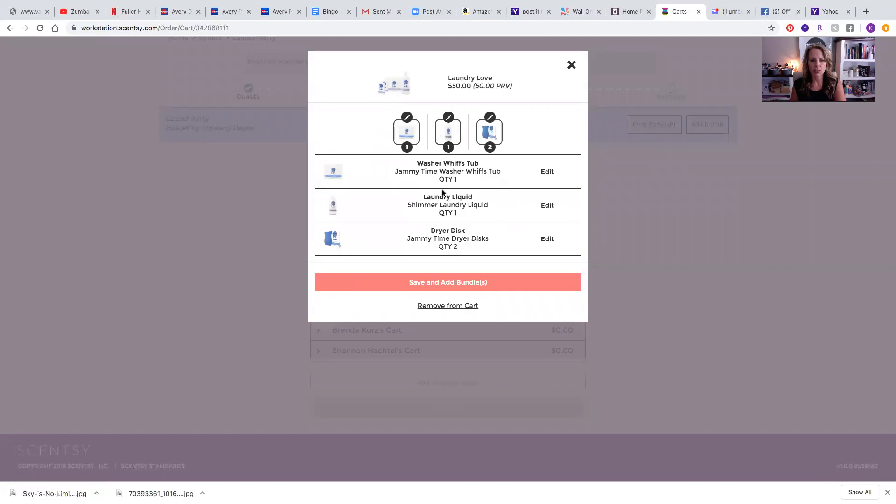
click(471, 283)
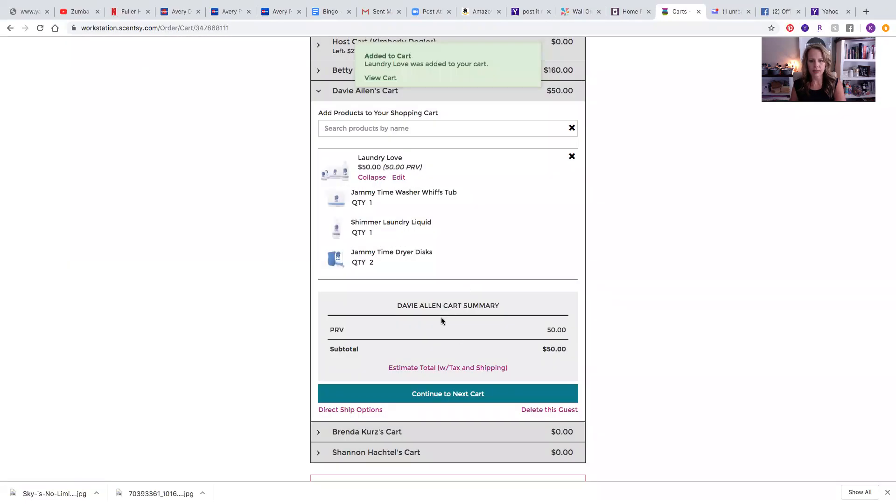
Search for "Scentsy System" in the second guest's cart and start building one Scentsy System - $50 Warmer bundle.
scroll(441, 317, up, 2)
click(397, 168)
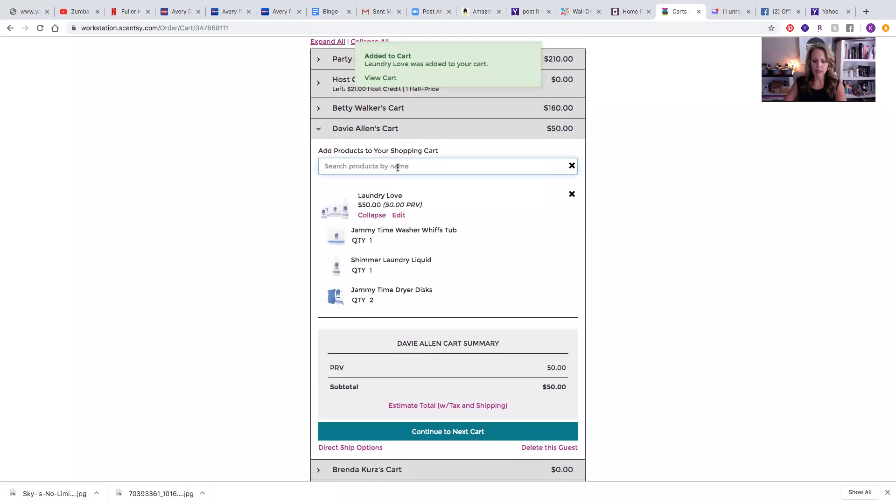
text(Sc)
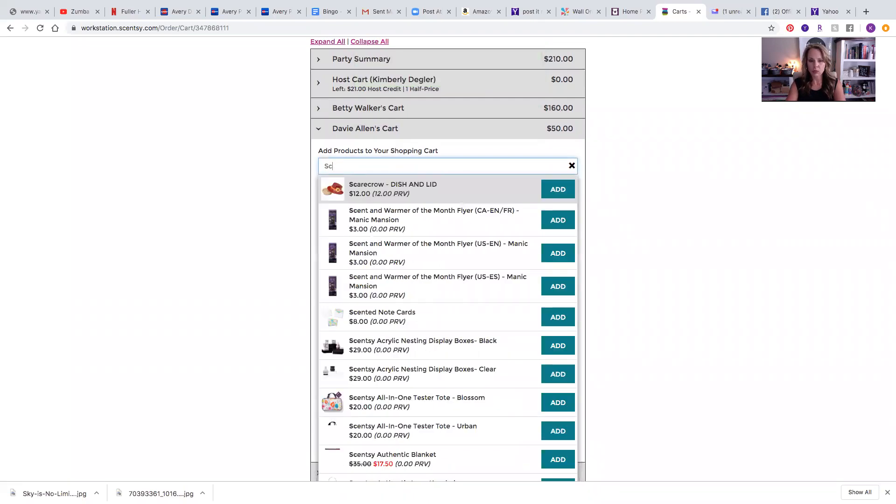
text(enty)
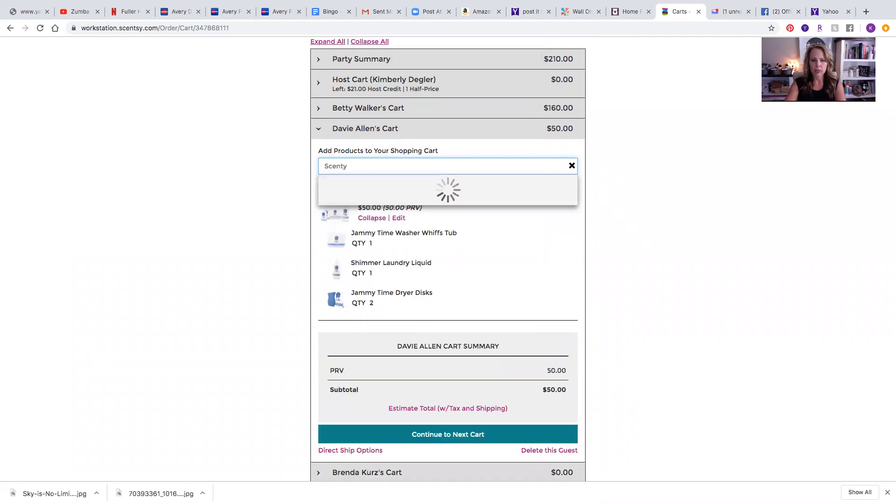
key(BackSpace)
text(sy )
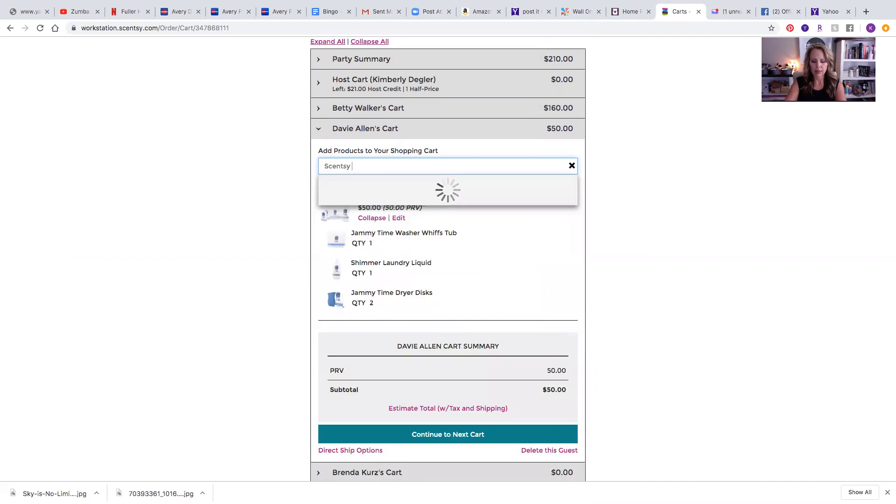
text(System)
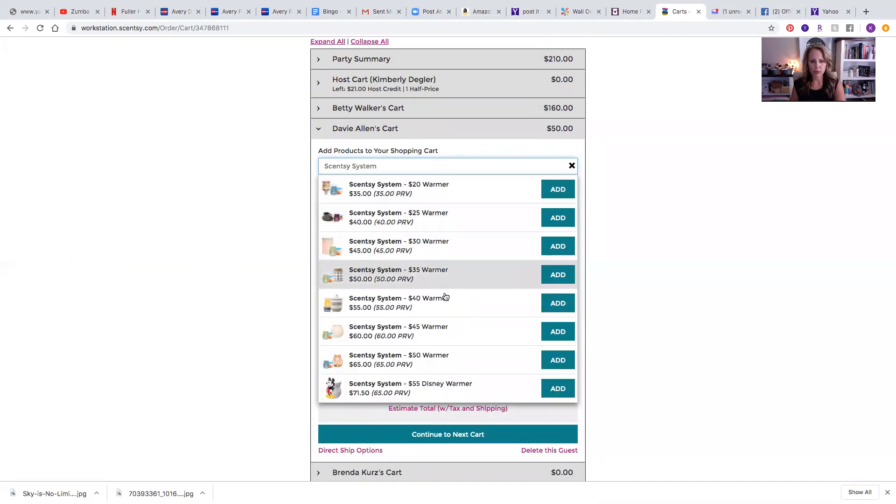
click(557, 360)
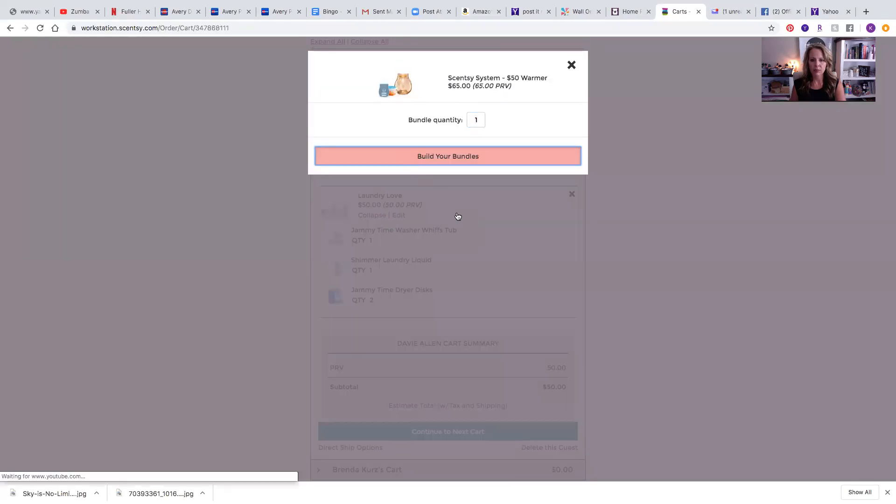
click(414, 163)
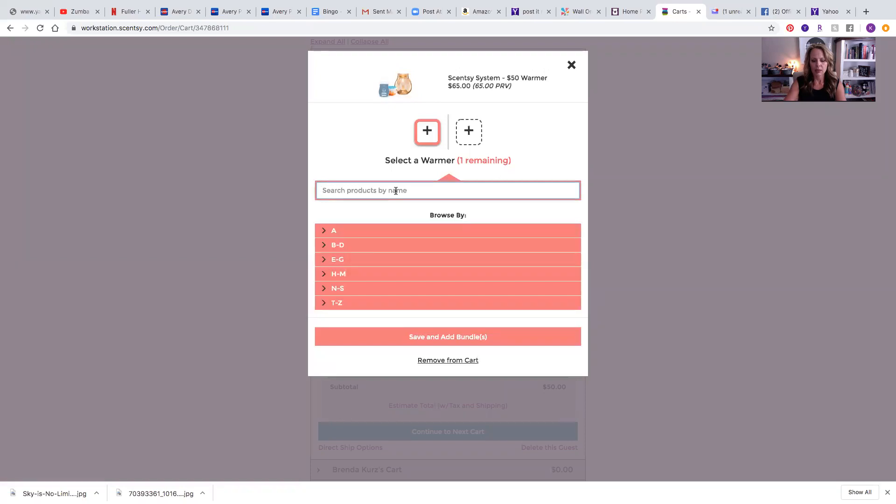
Select the Amber Glow Warmer and three Stroopwafel Delight Scentsy Bars for the system bundle, and save it to the cart.
text(Glo)
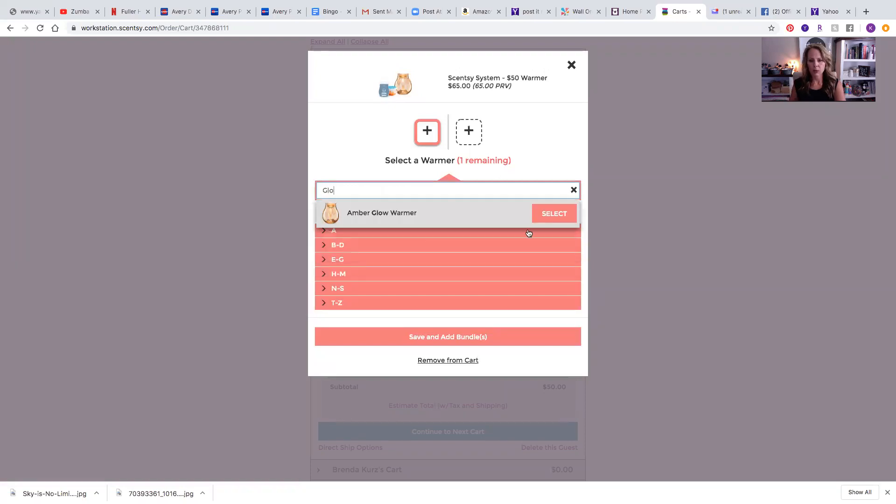
click(554, 213)
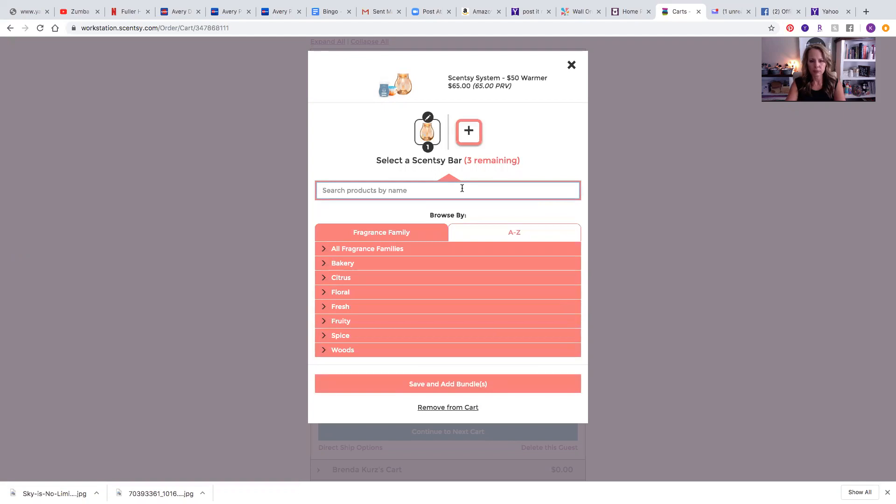
text(St)
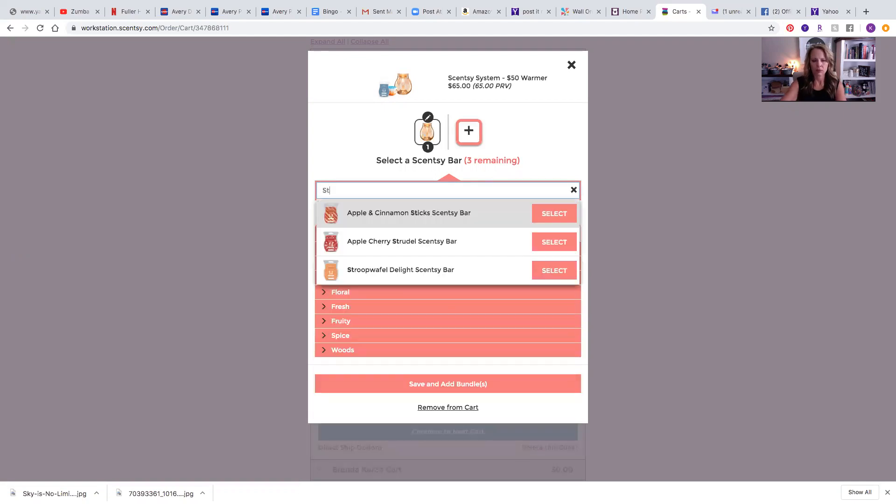
click(545, 268)
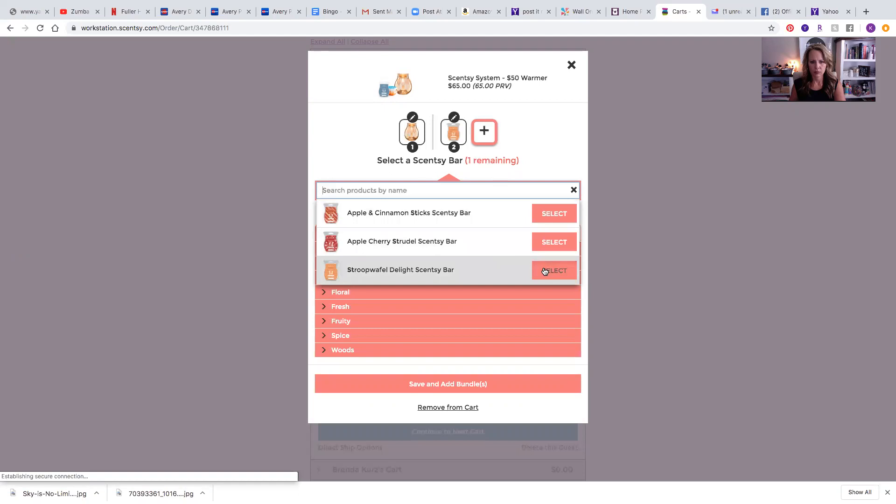
click(544, 268)
click(469, 249)
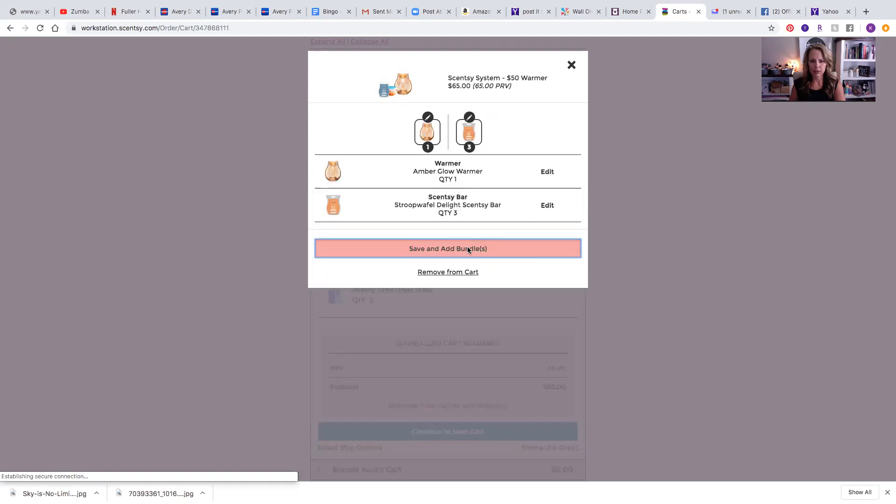
Review the party summary's rewards, the Perpetual Party Reward recipient options, and the reward allowances in the host cart.
scroll(468, 305, up, 5)
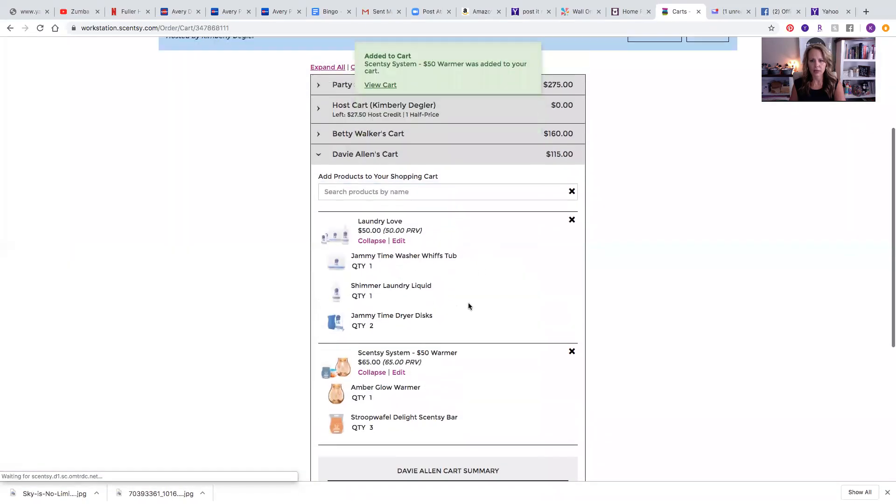
click(427, 177)
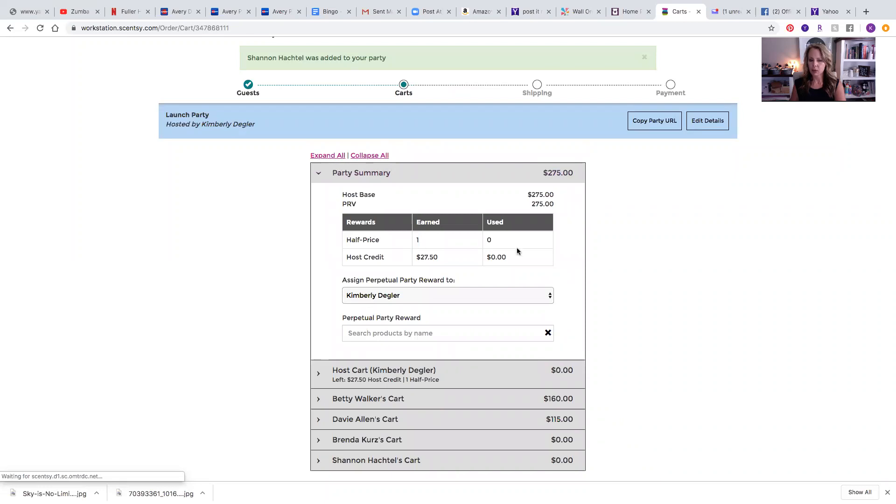
click(407, 377)
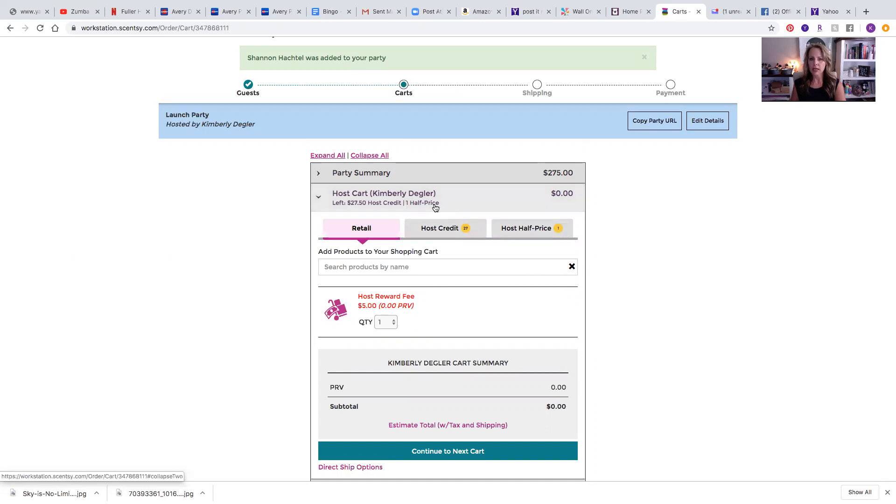
click(434, 177)
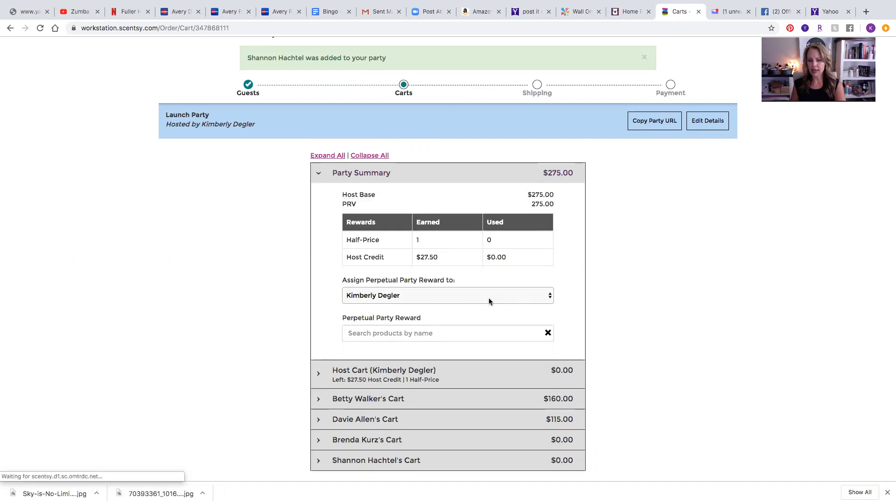
click(550, 300)
click(514, 303)
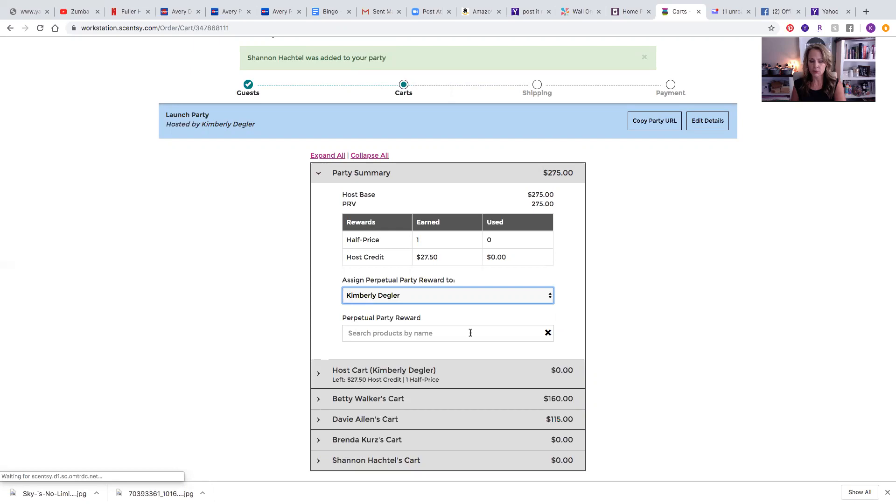
scroll(470, 334, down, 2)
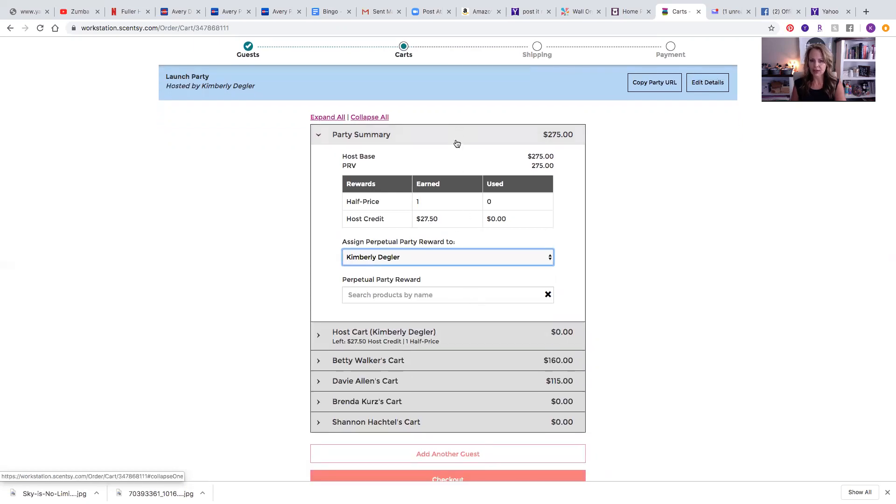
click(456, 143)
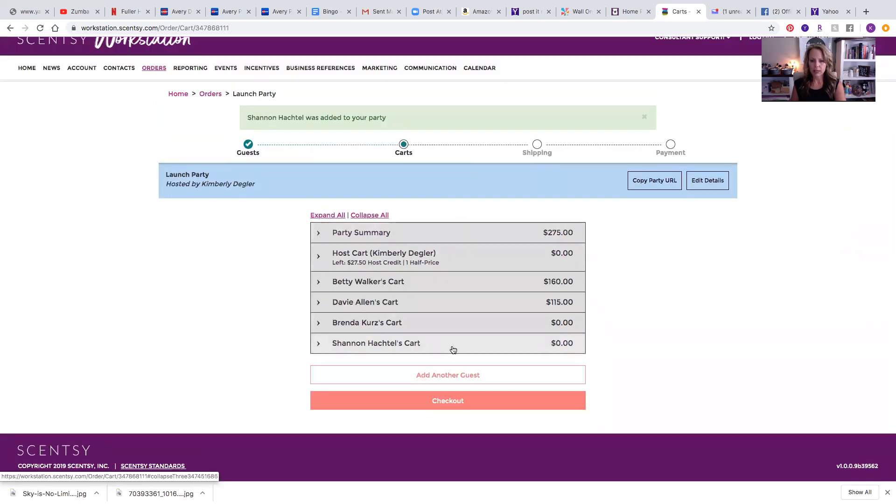
Search for "3 counter" in the third guest's cart and start building a 3 Counter Cleaners bundle.
click(456, 329)
click(455, 306)
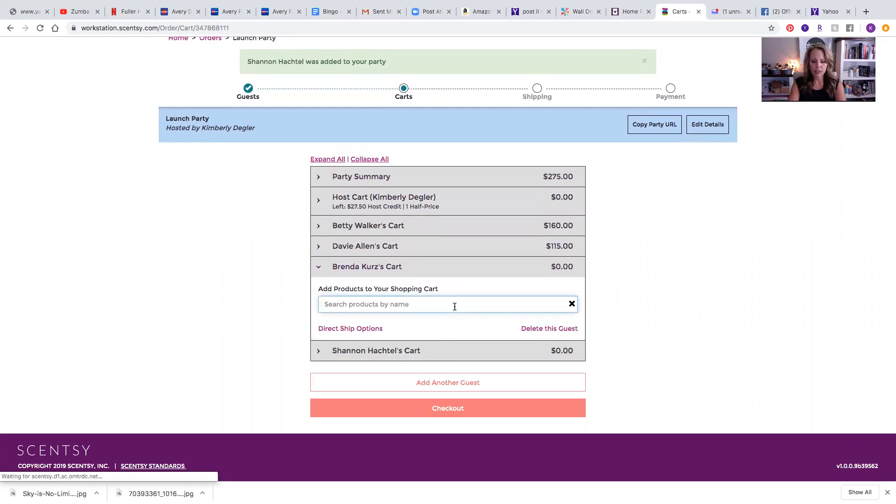
text(3)
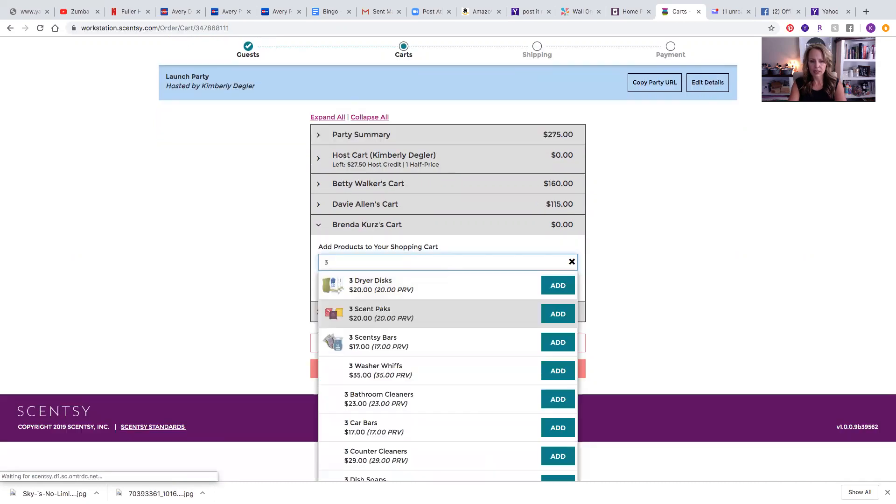
text( counter)
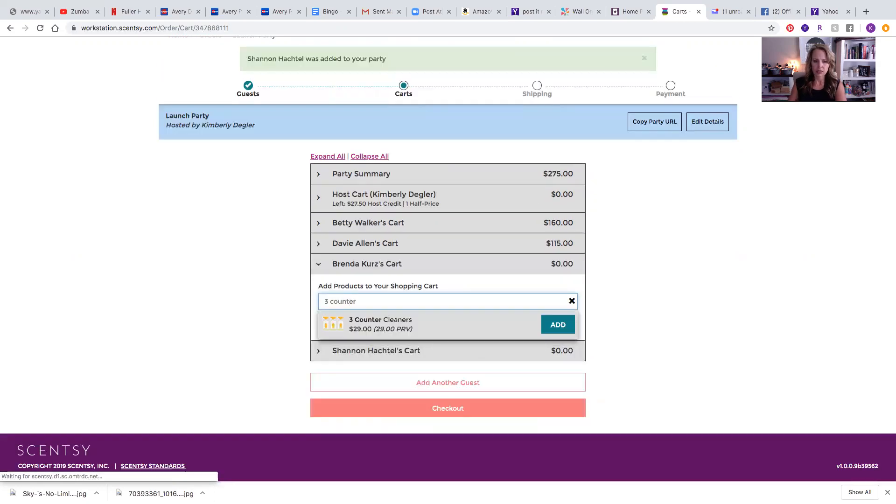
click(516, 325)
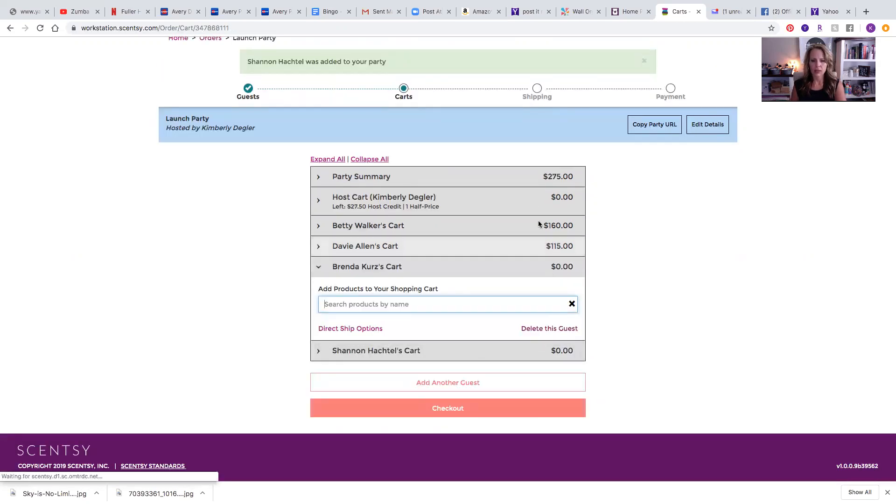
Select three Lemon Verbena Counter Cleans for the bundle, keep the multi-pack, and save it to the cart.
click(498, 155)
text(lem)
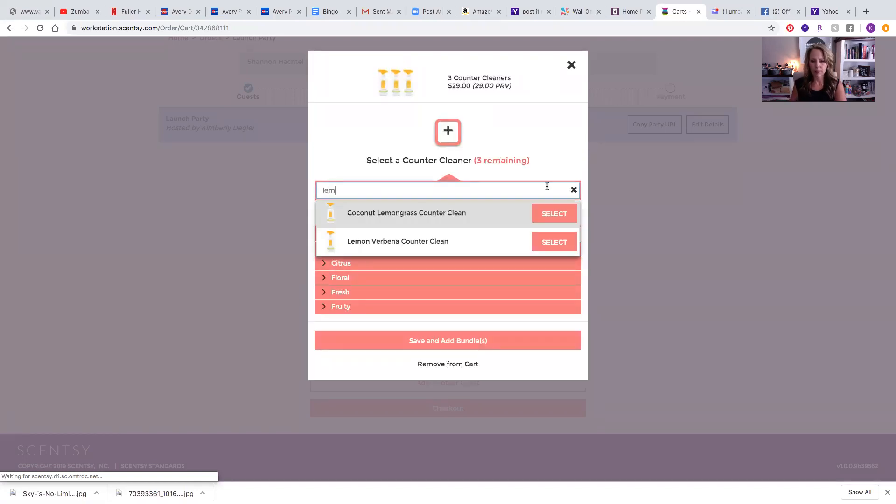
click(554, 243)
double_click(556, 244)
click(556, 243)
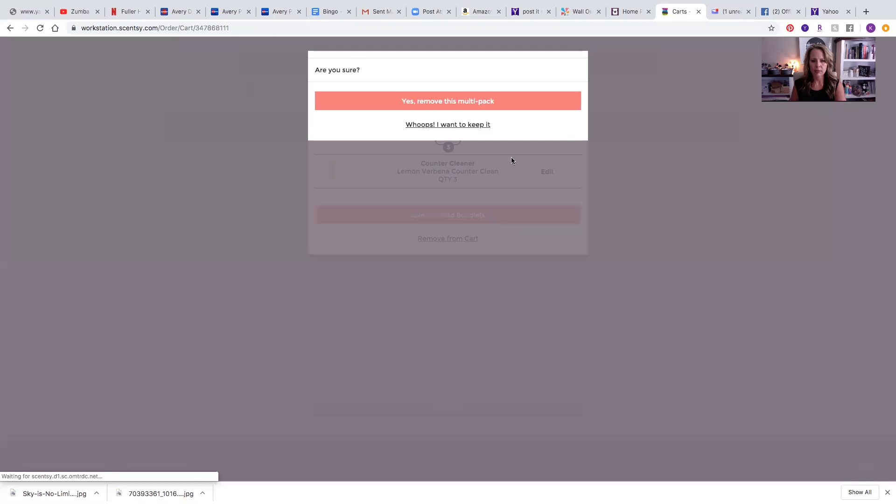
click(472, 125)
click(472, 217)
Search for "Gen" in the fourth guest's cart and start adding the Genna the Giraffe Scentsy Buddy.
scroll(463, 360, down, 3)
click(451, 351)
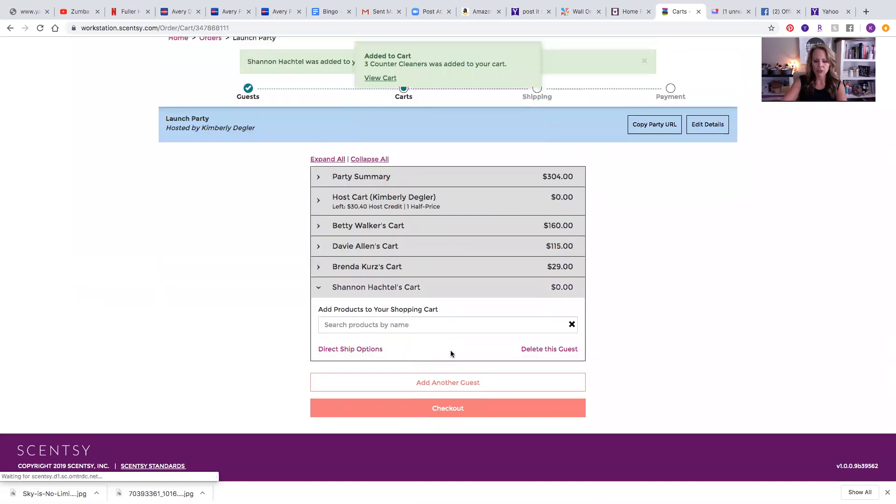
click(426, 322)
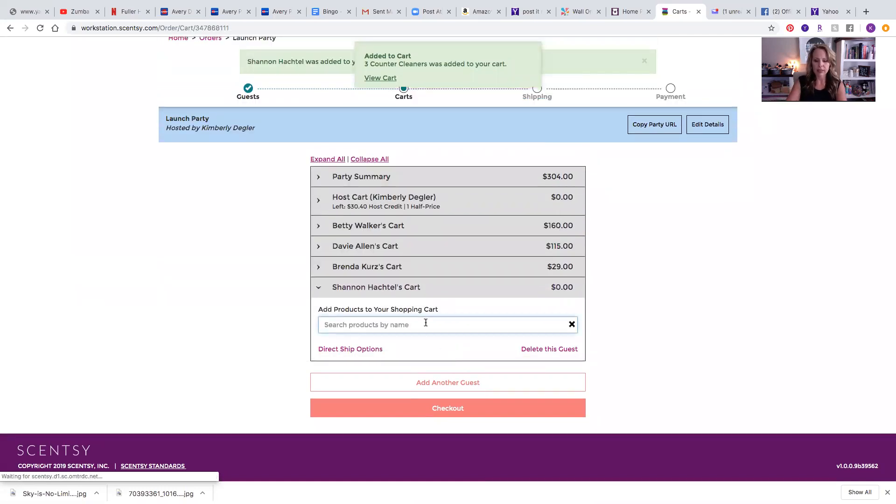
text(Jen)
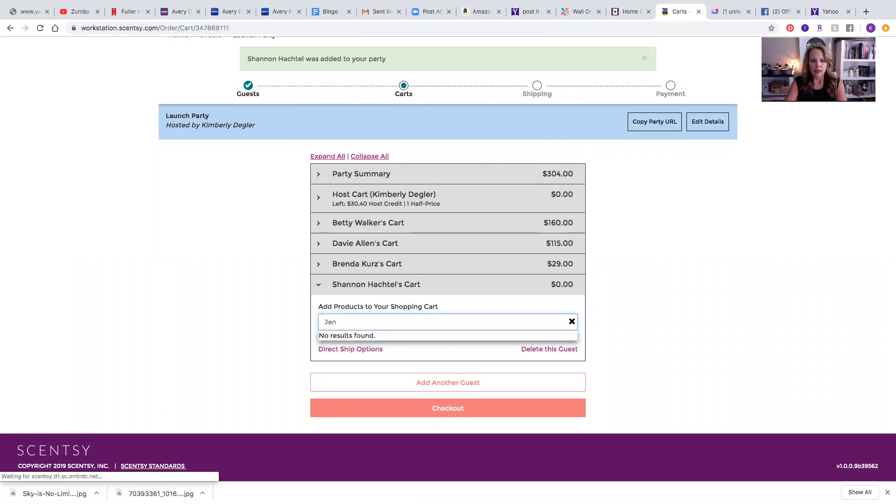
key(BackSpace)
key(BackSpace)
text(Gen)
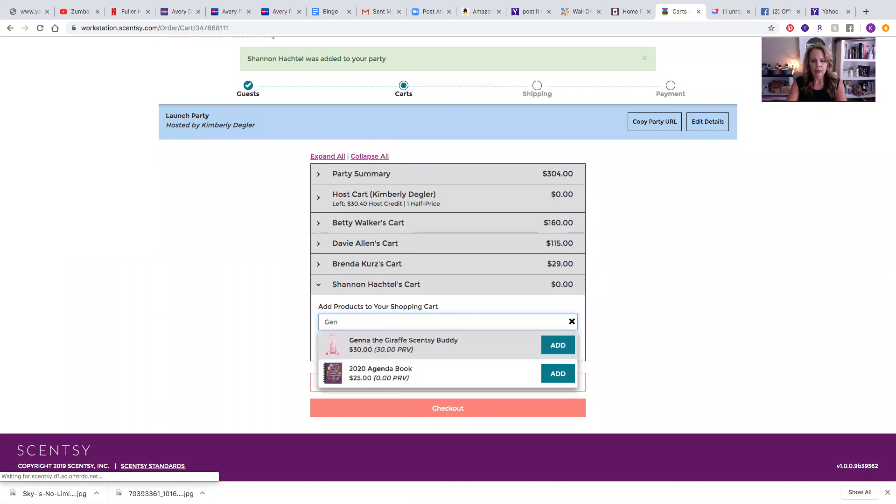
click(556, 345)
Select the Newborn Nursery Scent Pak for the giraffe buddy and save the bundle to the cart.
click(448, 190)
click(438, 188)
text(newbo)
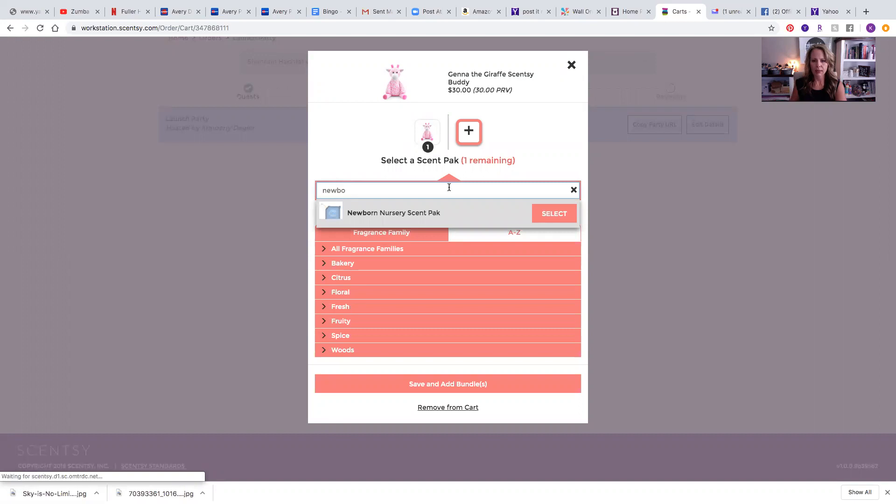
click(547, 216)
click(477, 245)
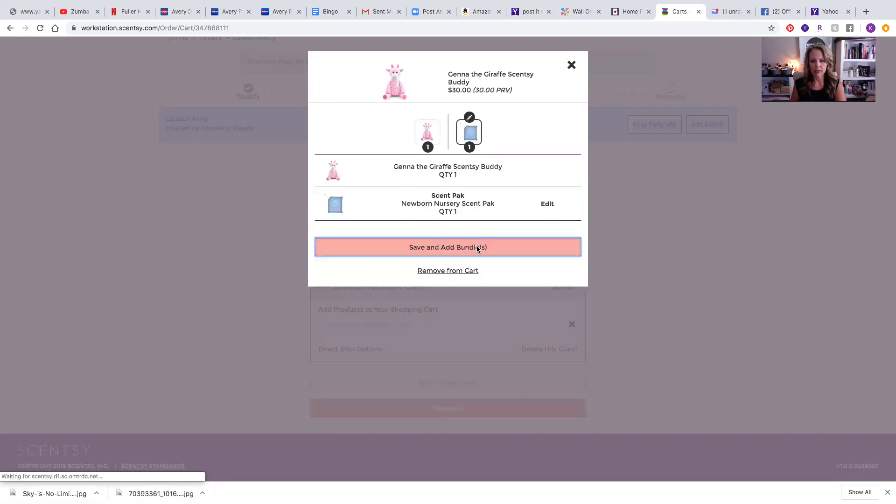
Review the fourth guest's cart, the updated party summary rewards, and the host cart.
scroll(471, 306, down, 1)
scroll(472, 306, up, 3)
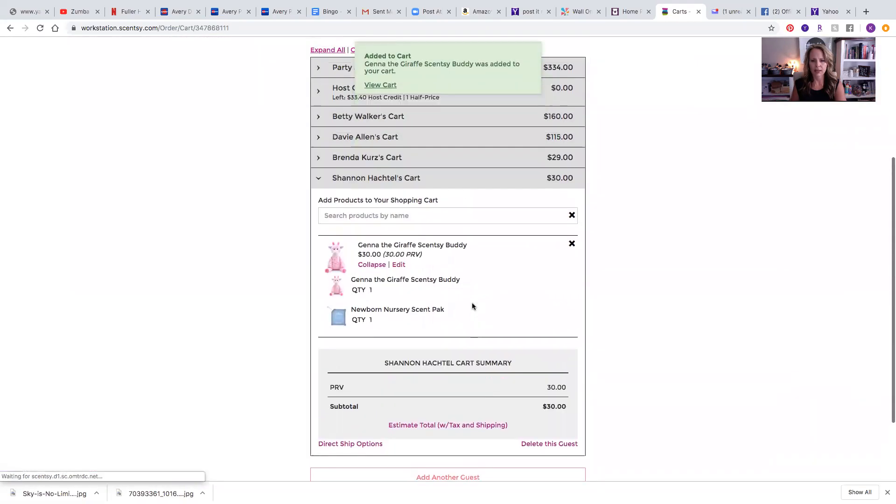
scroll(471, 305, down, 3)
scroll(468, 268, up, 3)
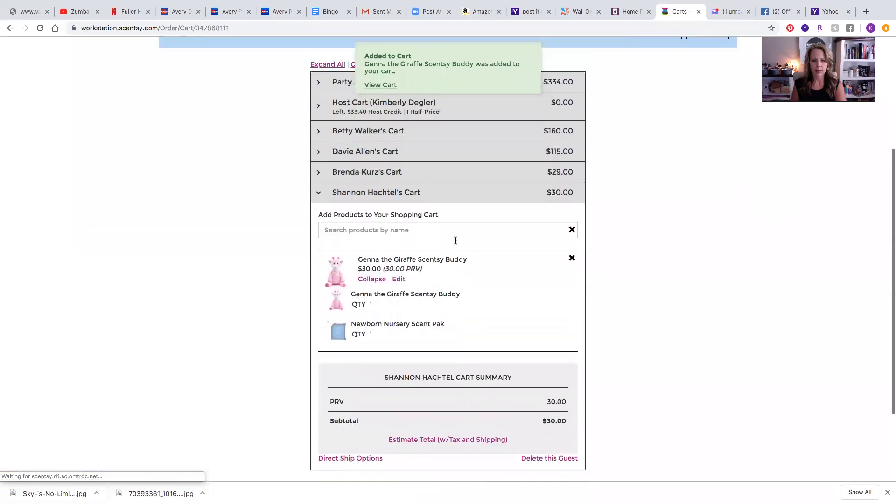
click(455, 247)
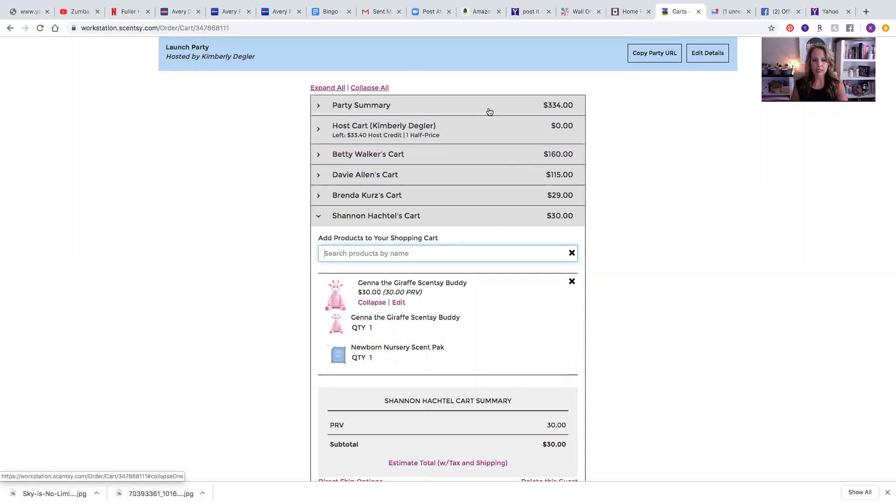
click(511, 107)
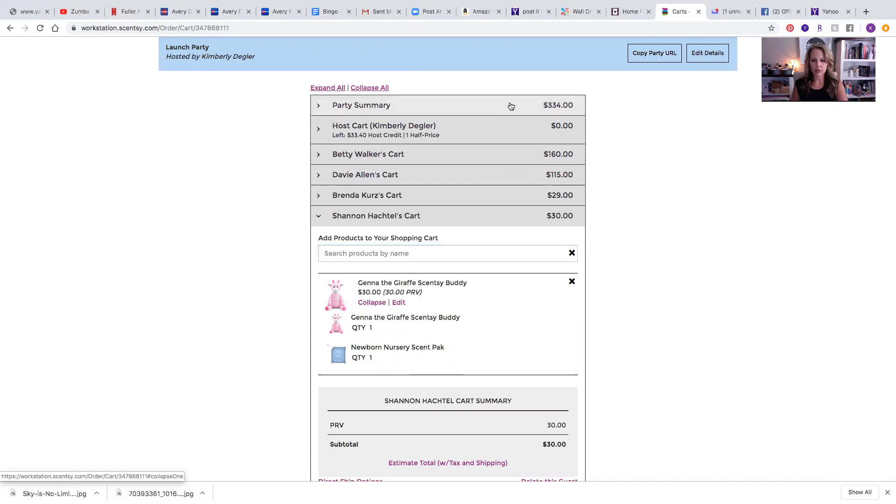
click(511, 106)
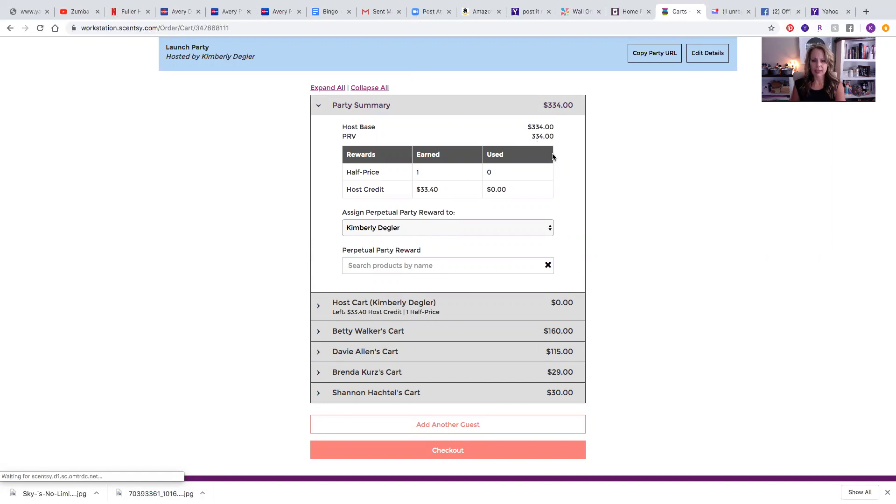
click(498, 314)
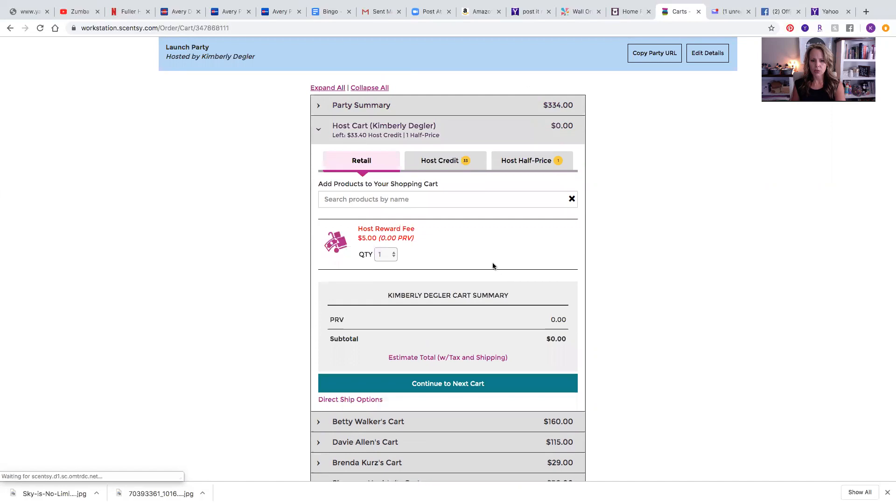
Estimate the first guest's cart total with tax and shipping, and save it to the cart.
click(481, 423)
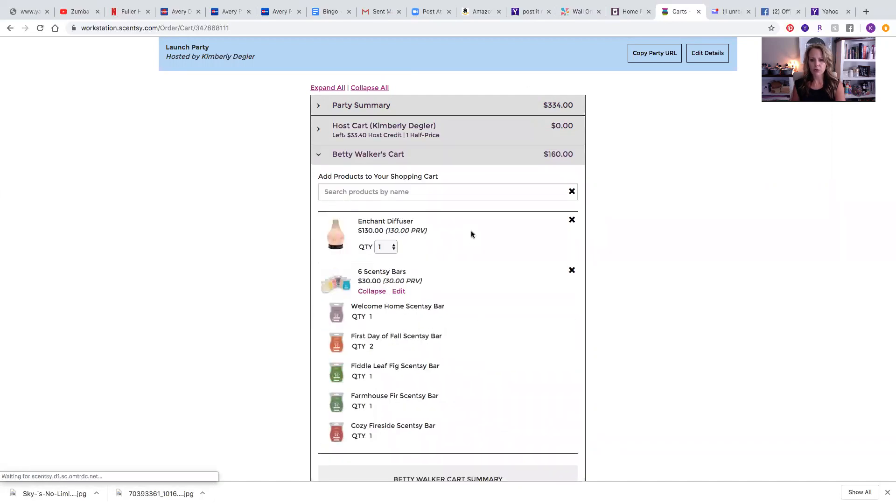
scroll(471, 235, down, 3)
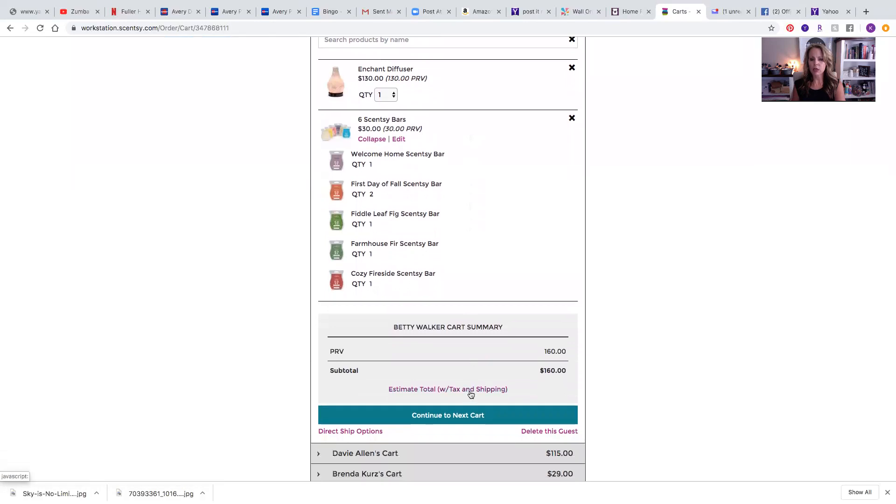
click(471, 394)
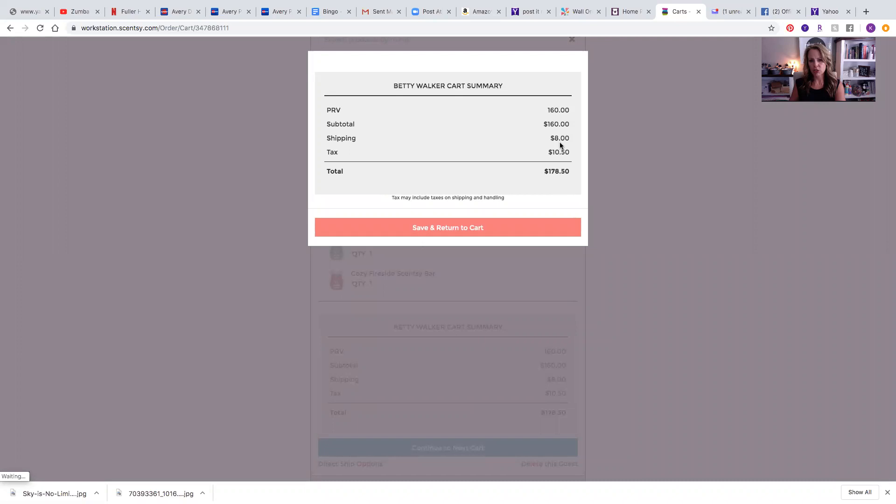
click(519, 227)
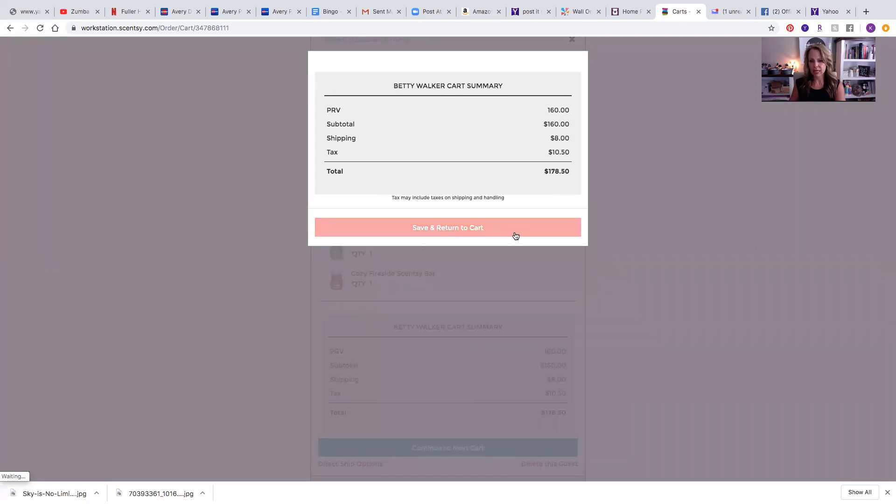
Estimate the second guest's cart total with tax and shipping, and save it to the cart.
scroll(570, 294, down, 4)
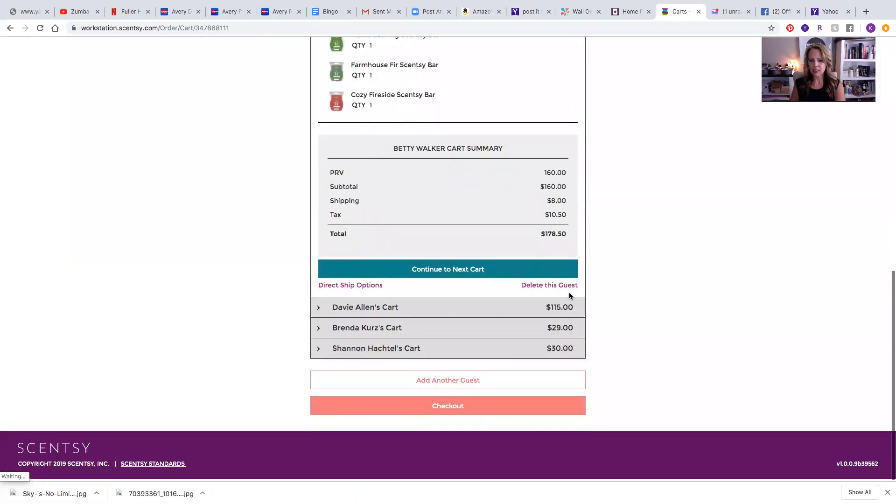
click(493, 320)
click(459, 413)
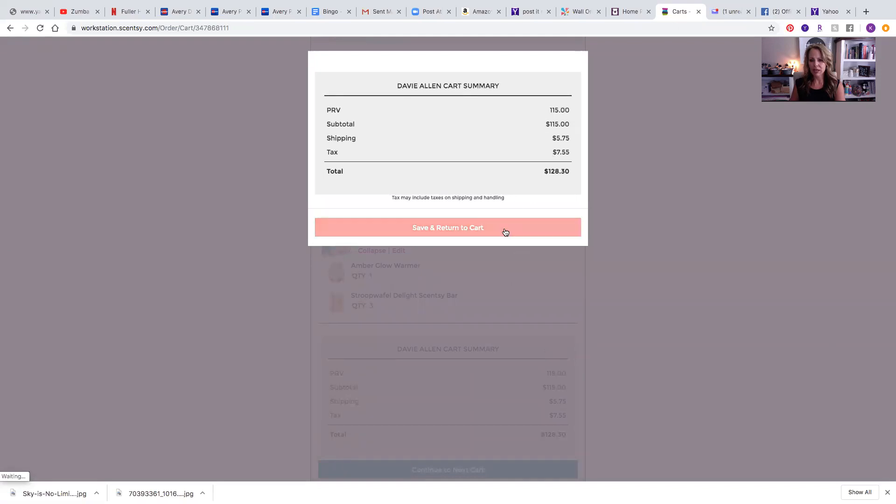
click(532, 228)
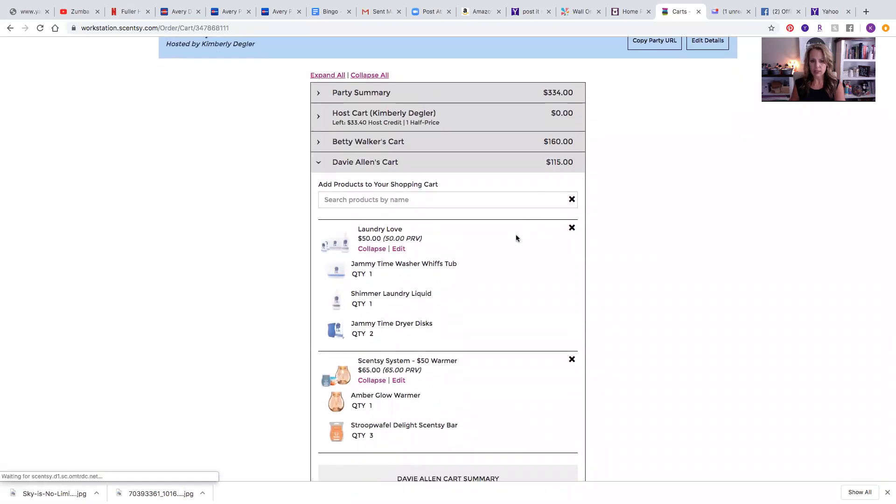
Estimate the third guest's cart total with tax and shipping, and save it to the cart.
scroll(516, 236, down, 2)
scroll(516, 238, down, 5)
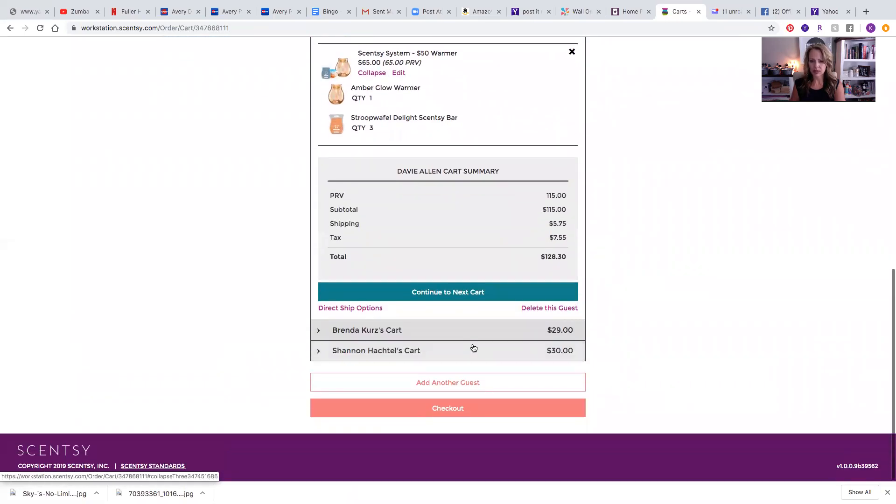
click(468, 335)
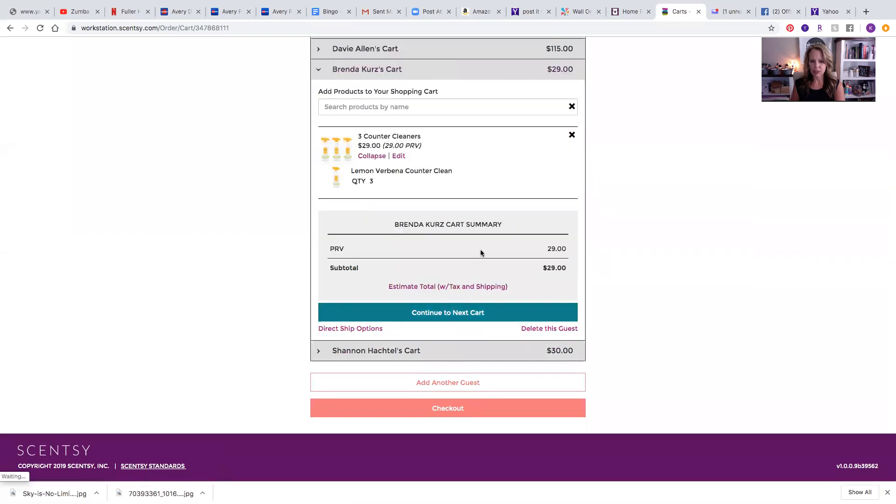
click(469, 286)
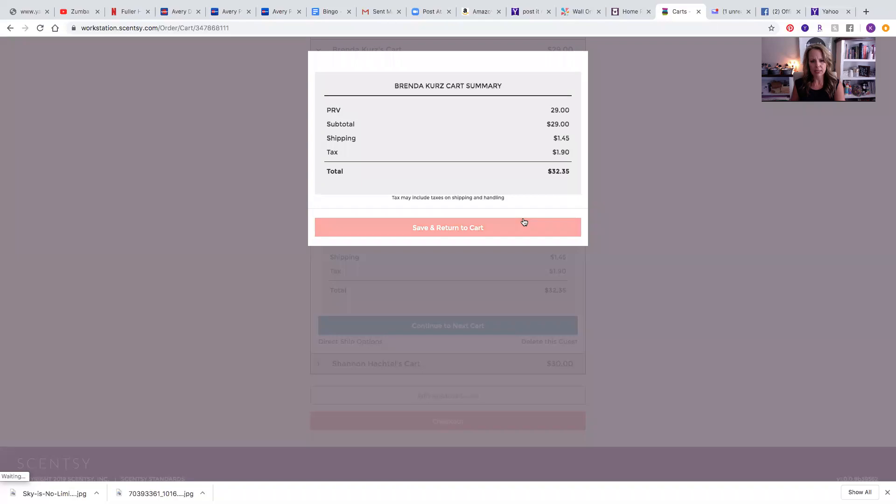
click(521, 234)
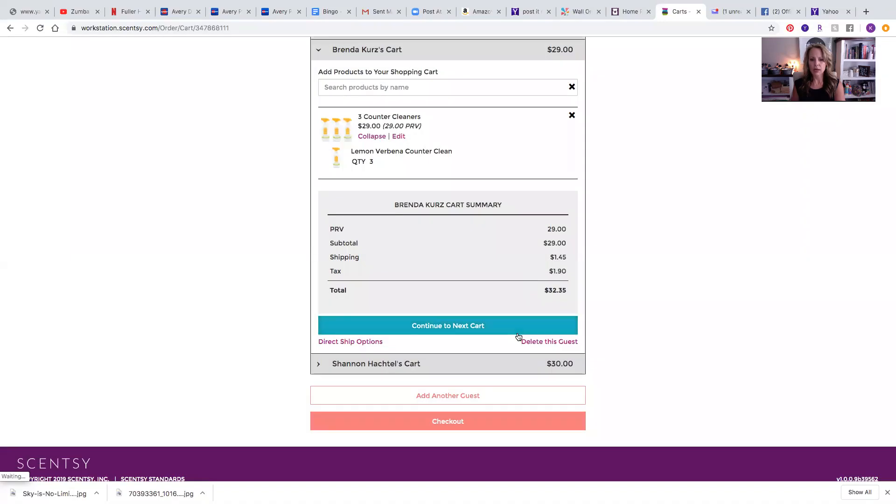
Review the party carts and open the host cart to check its available rewards and summary.
scroll(516, 340, up, 7)
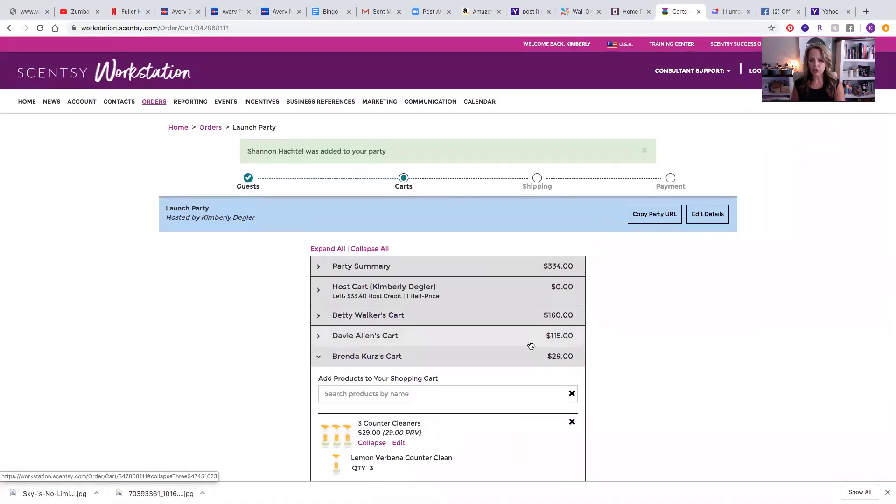
scroll(537, 340, down, 6)
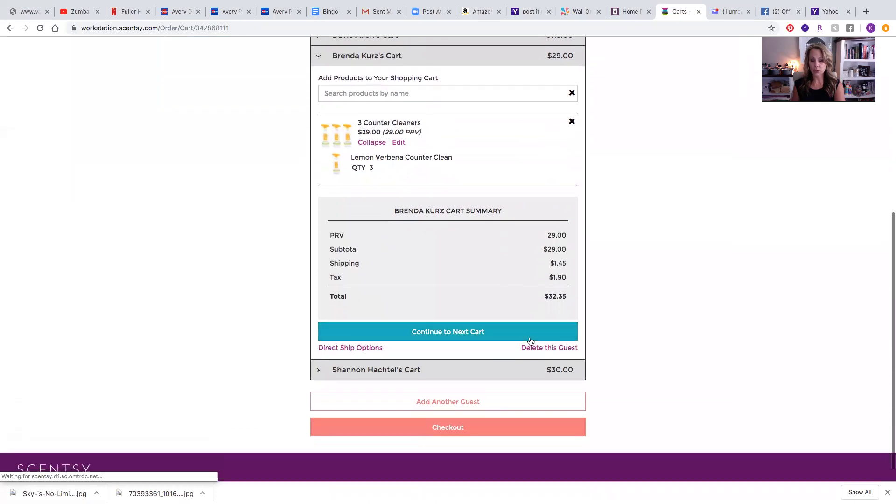
scroll(529, 341, up, 5)
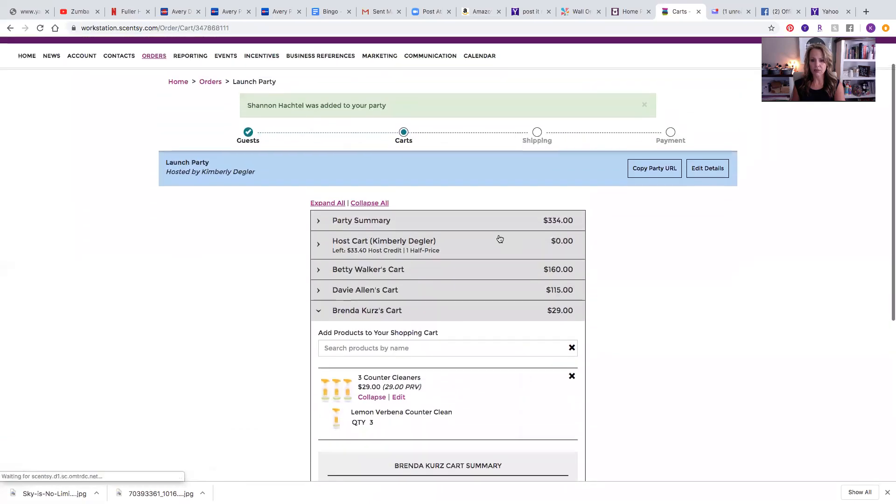
click(498, 250)
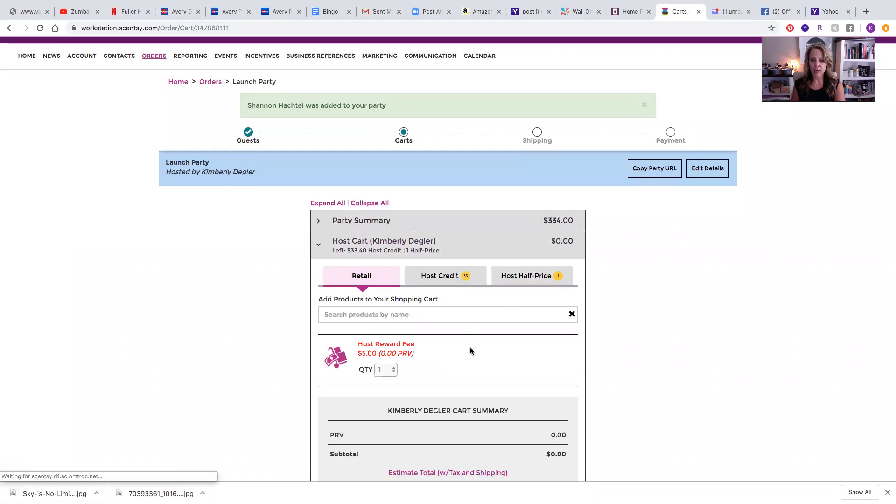
scroll(470, 344, down, 3)
scroll(469, 340, down, 2)
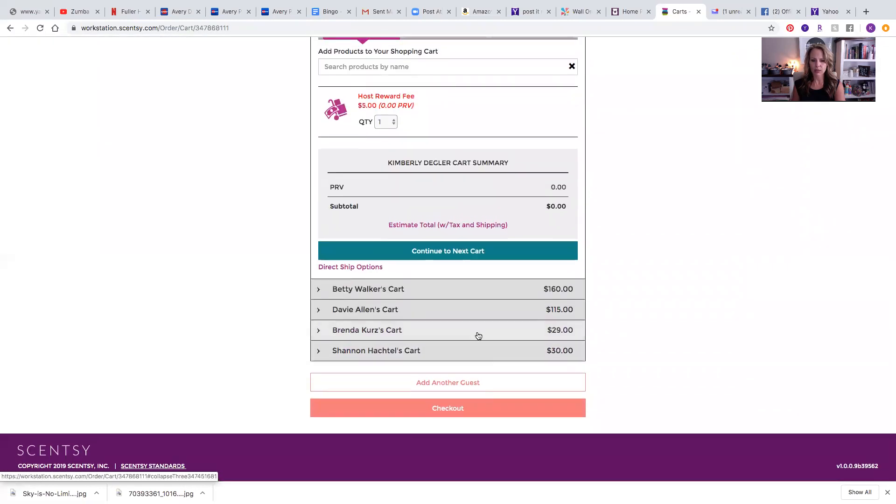
Search for "Diffu" in the third guest's cart and add the Enchant Diffuser.
click(477, 336)
click(396, 105)
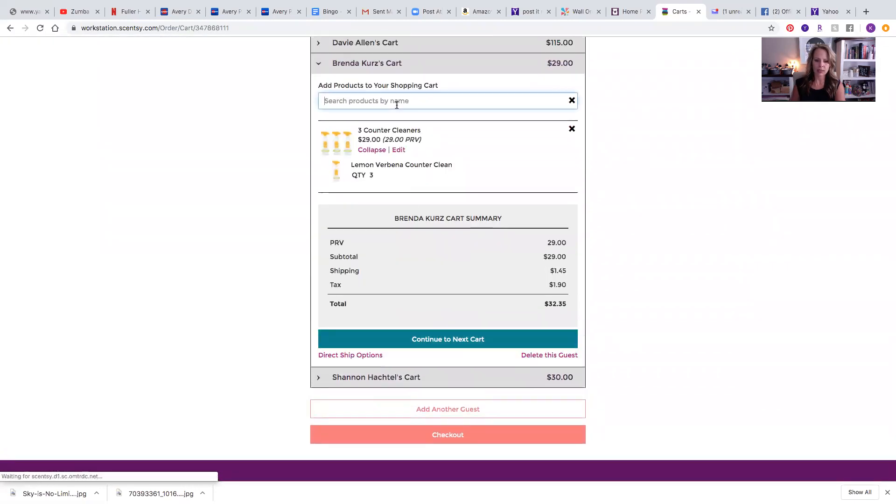
text(Diffu)
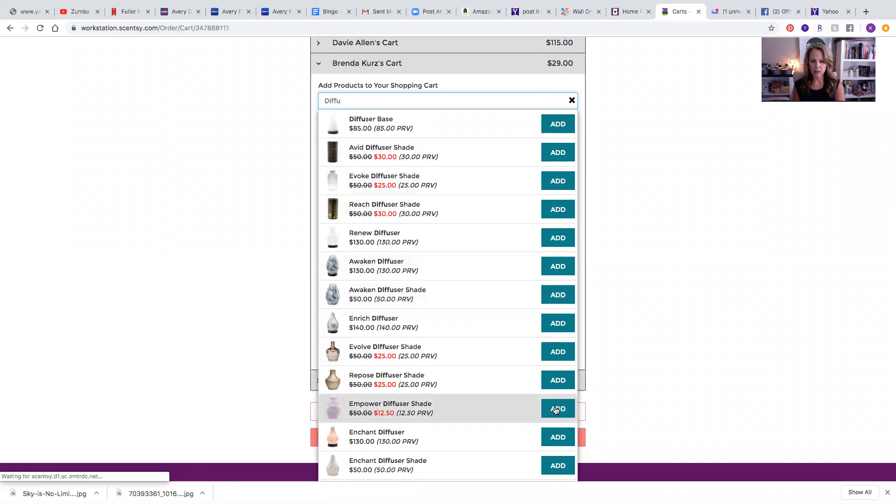
click(558, 438)
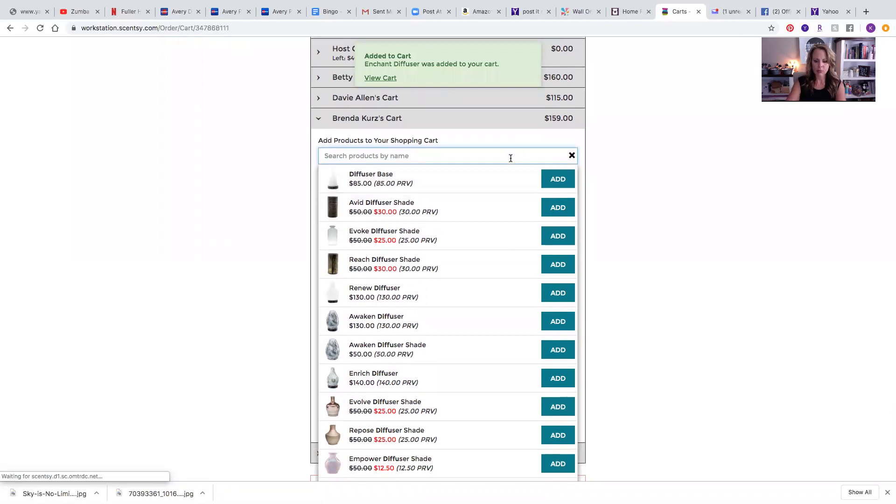
Add the Rest and Calm Essential Oil Blends and Lemon Essential Oil 15mL to the third guest's cart, and clear the product search.
text(oil)
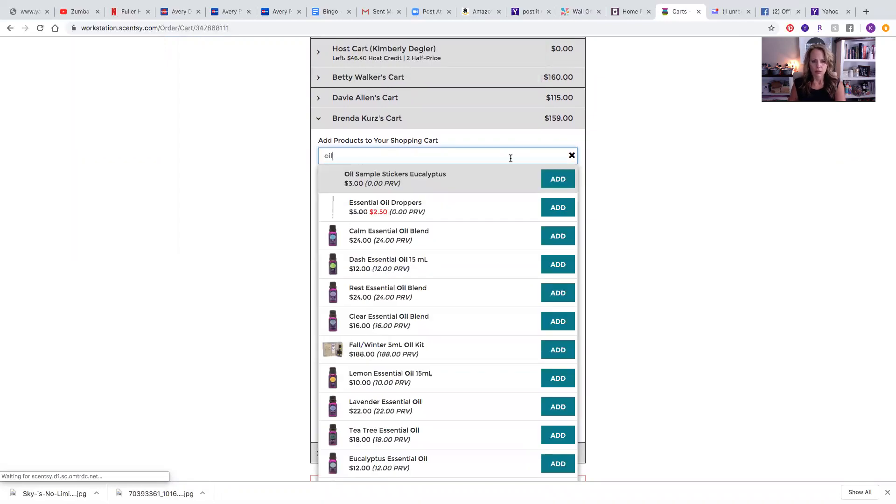
click(558, 293)
click(559, 237)
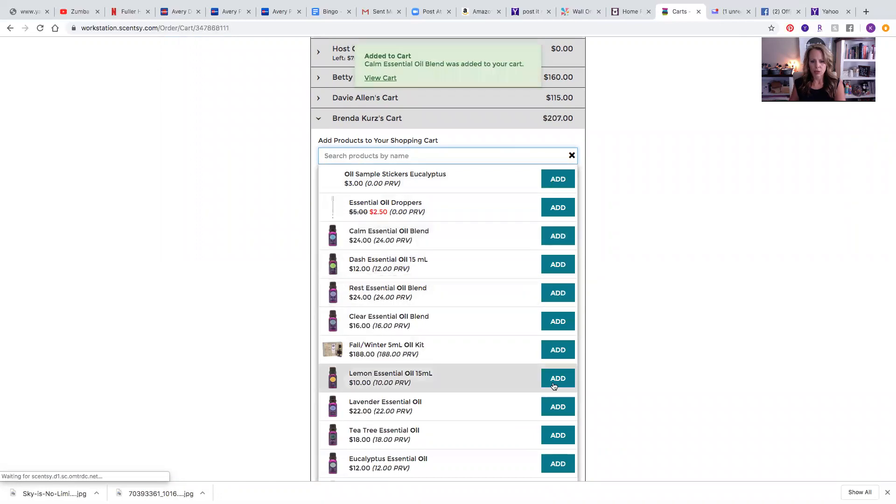
click(556, 379)
scroll(554, 380, up, 3)
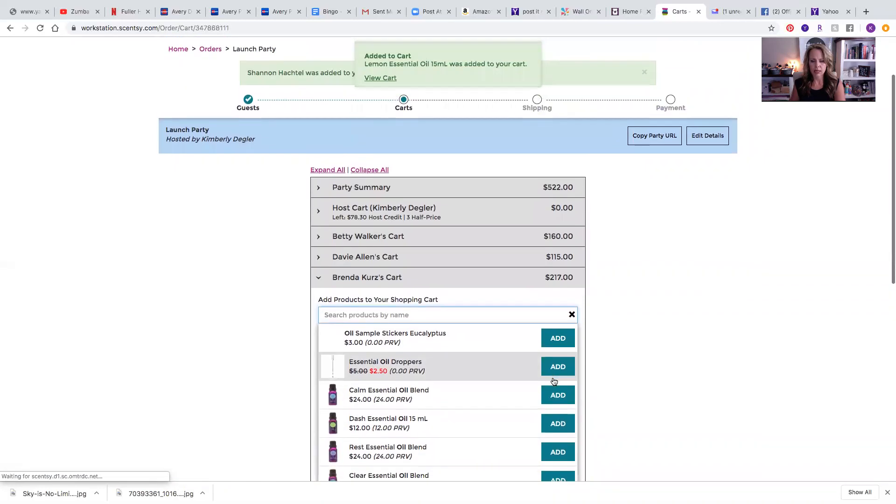
click(571, 314)
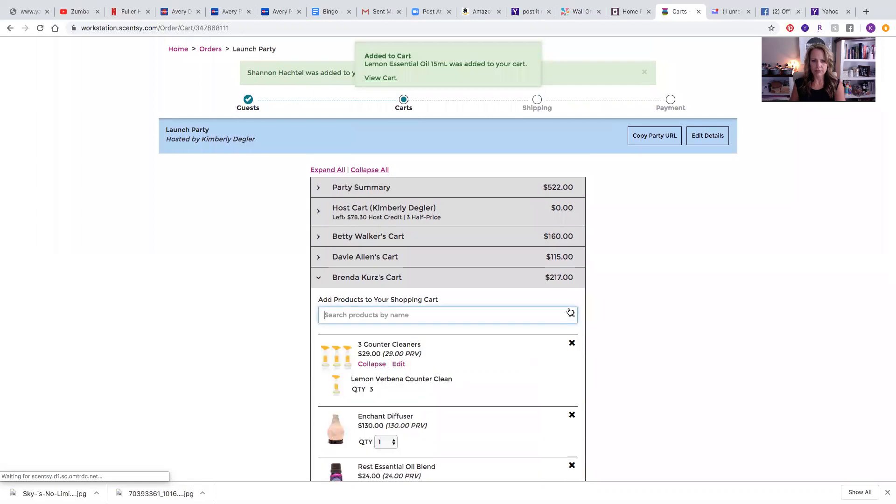
Open the Host Credit rewards in the host cart.
click(495, 219)
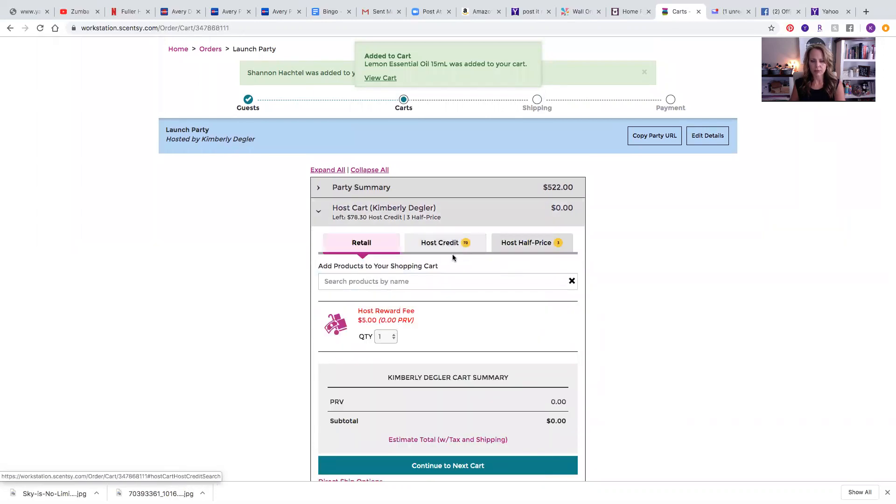
click(432, 216)
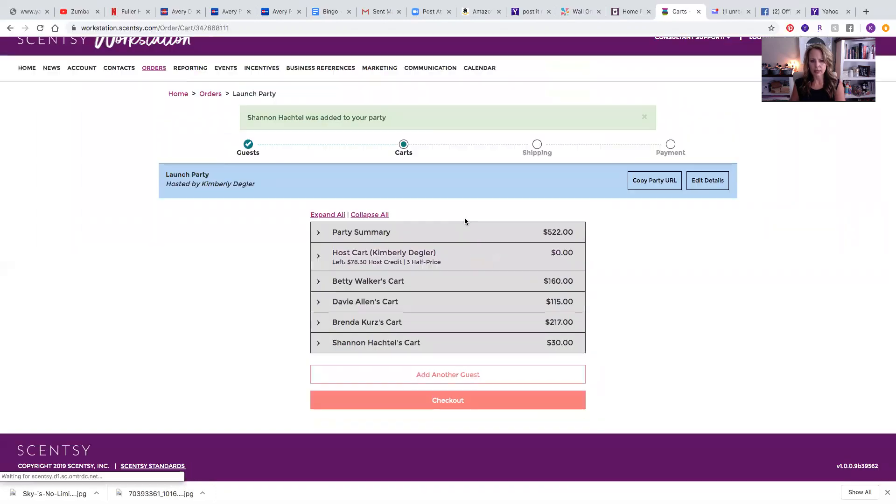
click(445, 261)
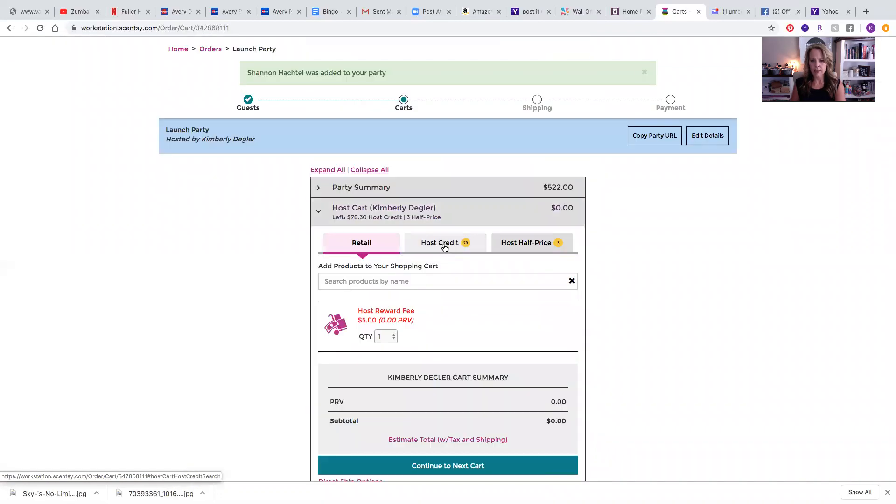
click(444, 248)
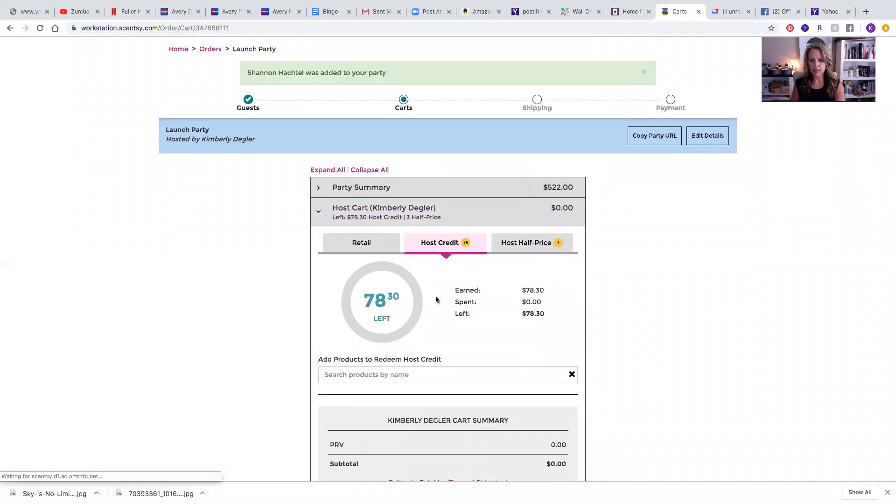
Try redeeming host credit for an Enrich Diffuser, and remove it from the host cart.
click(416, 376)
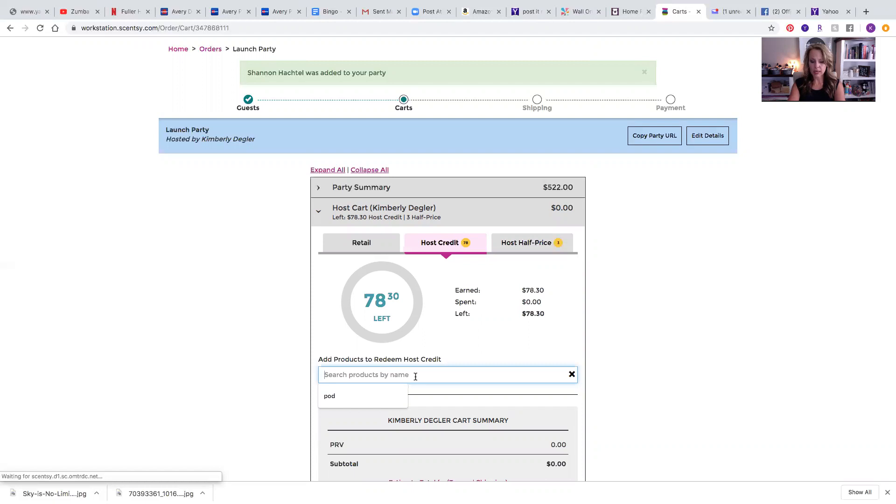
text(Enri)
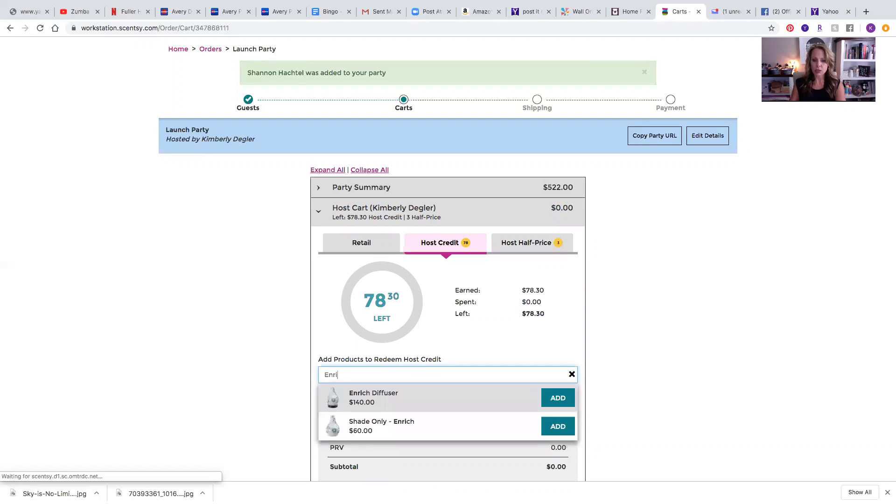
click(555, 400)
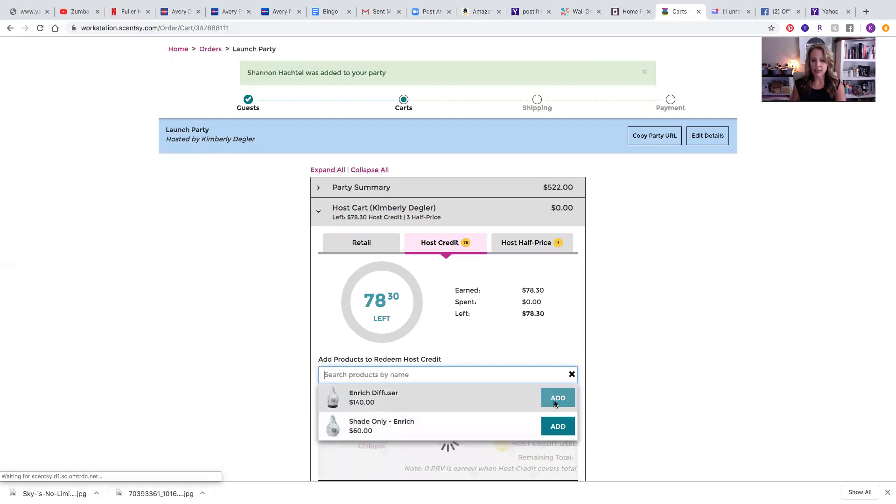
scroll(526, 343, down, 1)
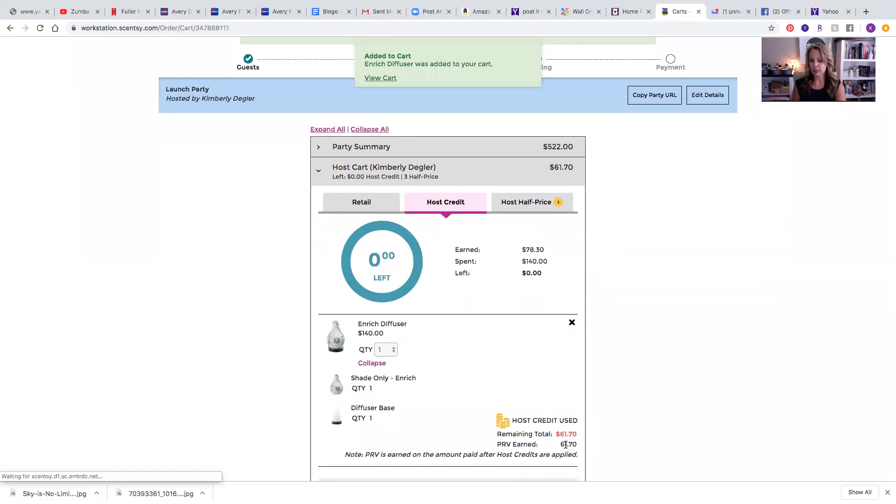
click(572, 323)
Search for "Laund" under host credit and start adding the Laundry Love bundle.
click(400, 335)
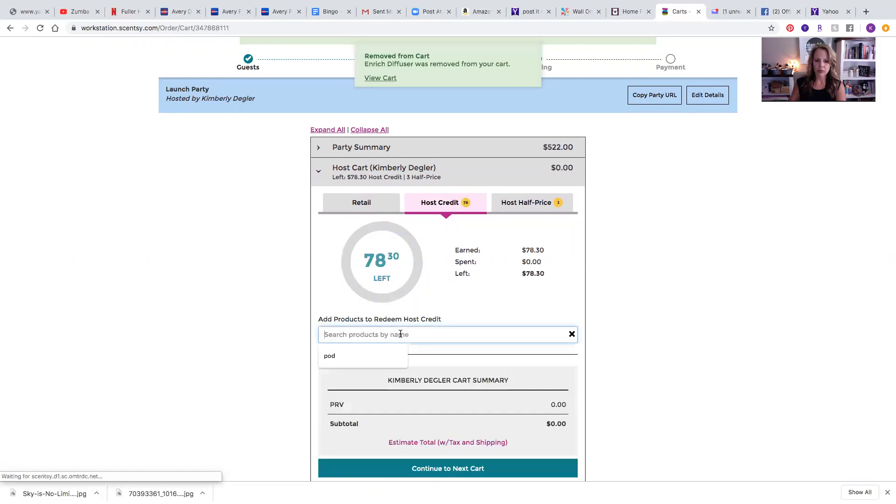
text(Laund)
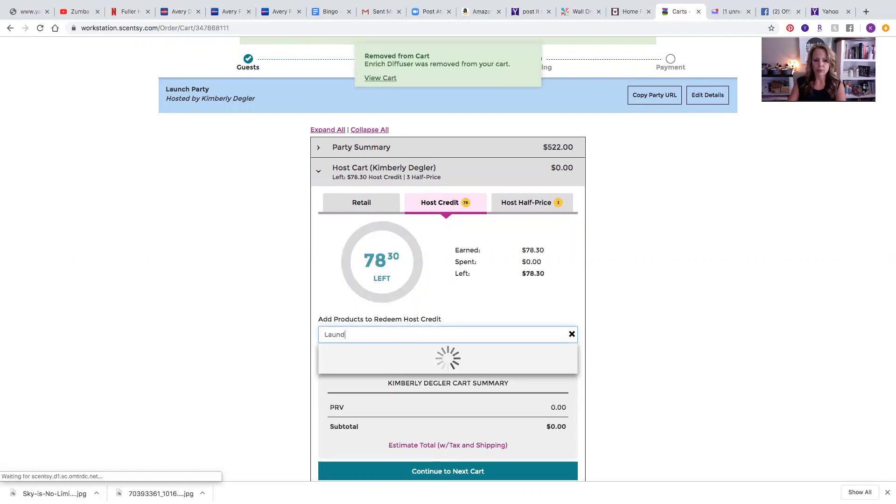
click(551, 358)
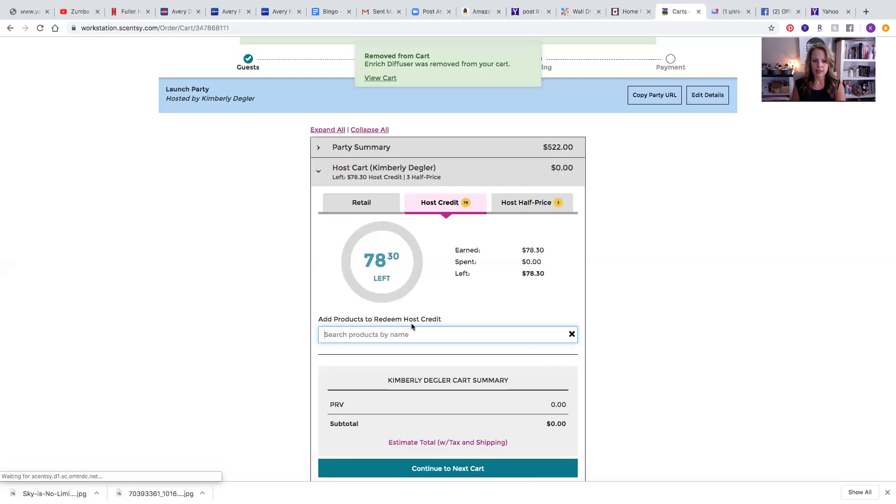
click(443, 155)
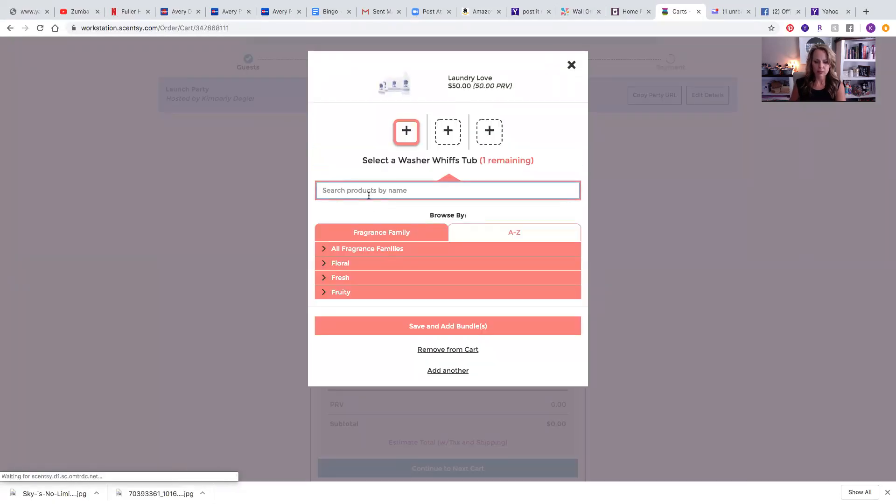
Fill the Laundry Love bundle with a Jammy Time Washer Whiffs Tub, Laundry Liquid and two Dryer Disks, and save it to the host cart.
text(jamm)
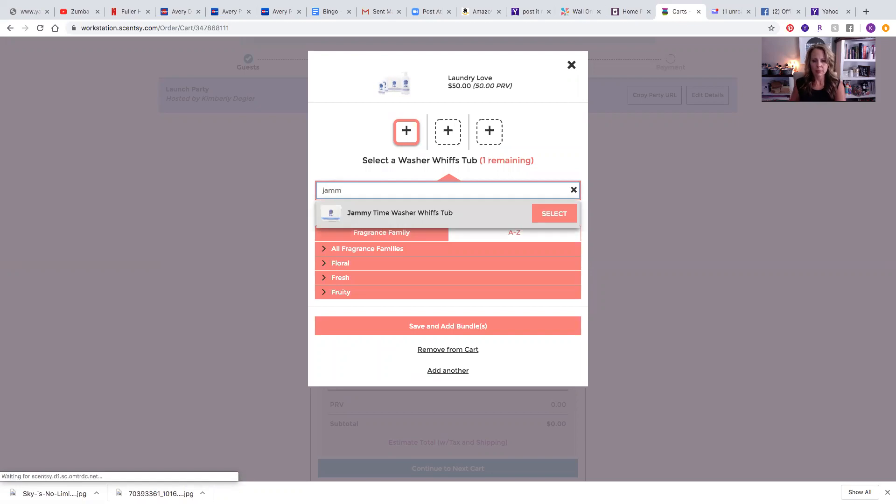
click(561, 219)
click(426, 194)
text(jamm)
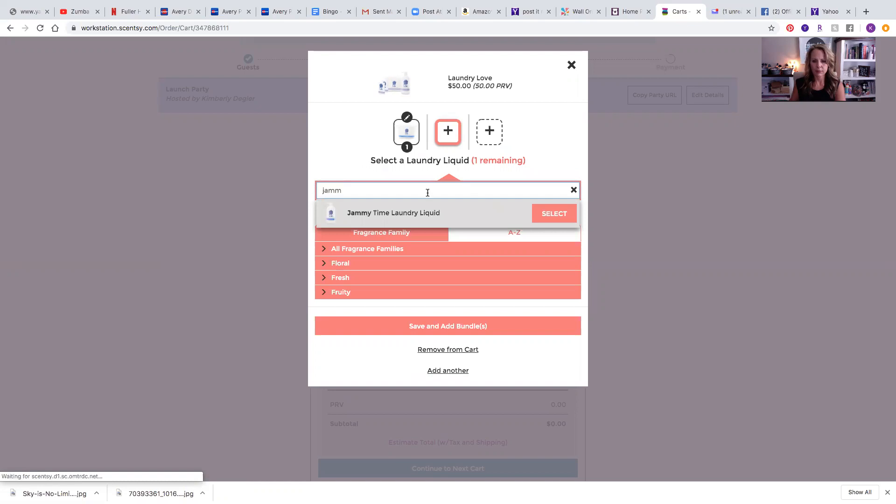
click(543, 213)
click(450, 189)
text(jamm)
click(542, 218)
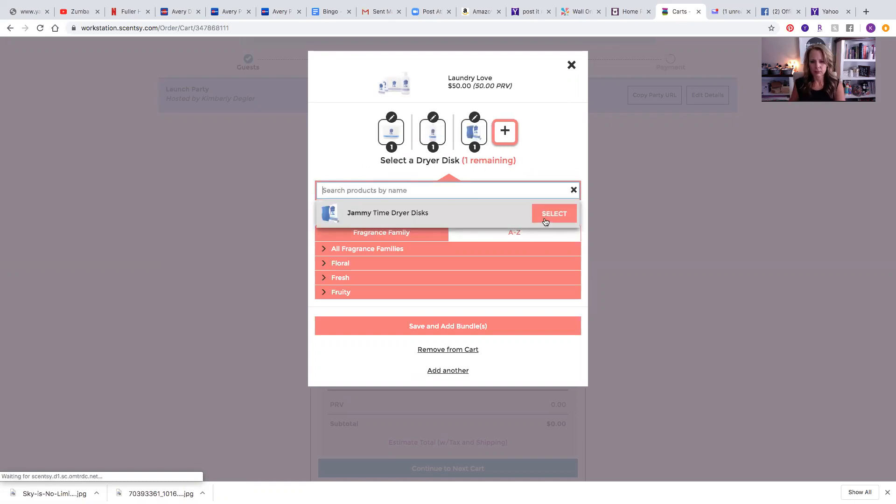
click(469, 283)
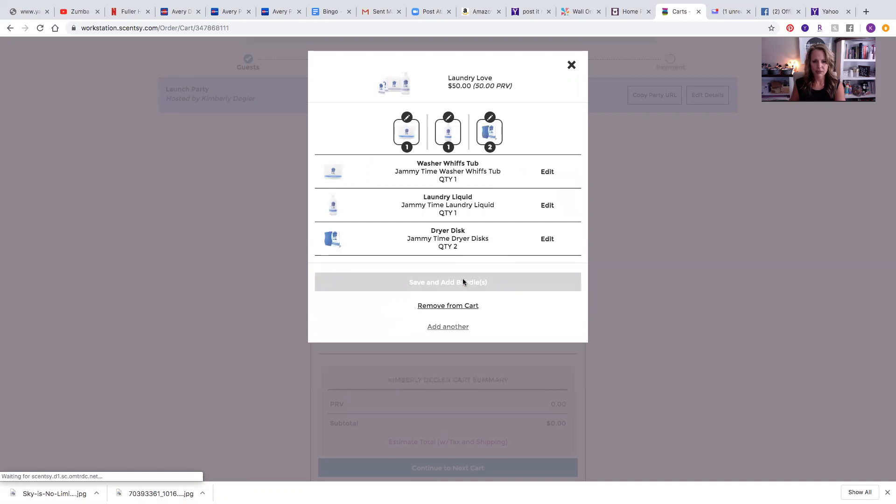
Search for "Love" under host credit and add the $25.00 Love Warmer to the host cart.
click(413, 335)
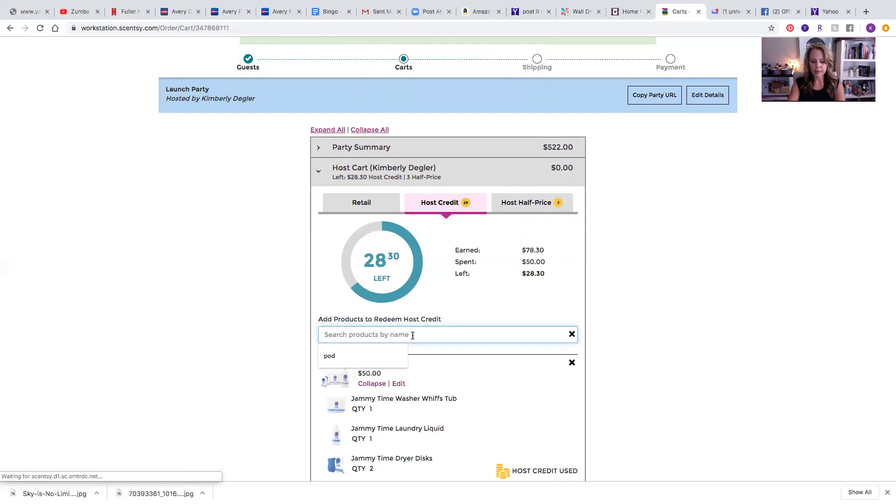
text(Love)
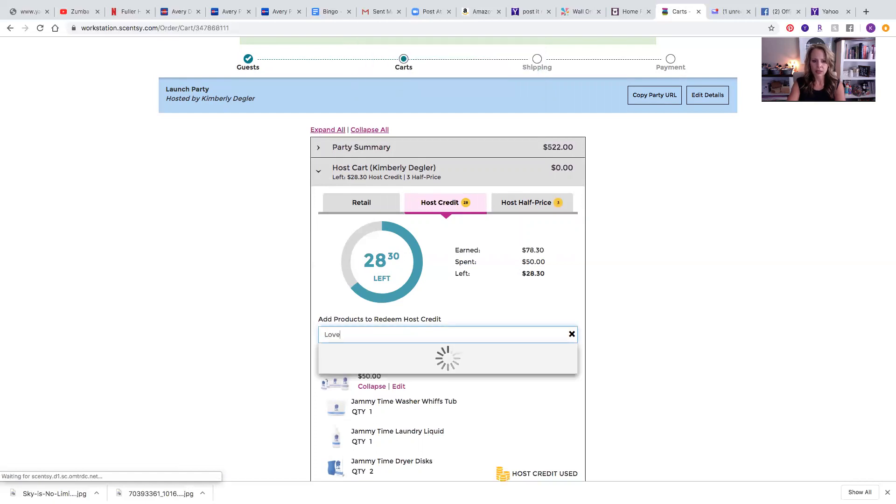
click(553, 472)
click(410, 334)
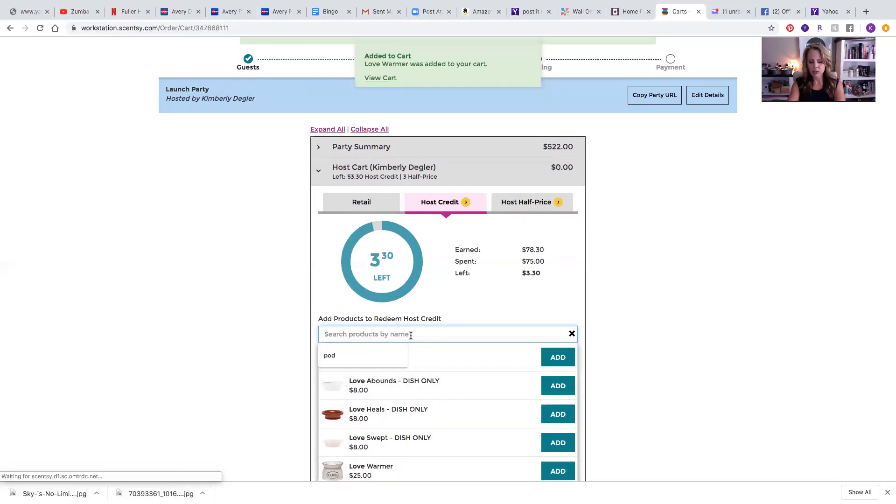
Search for "25" under host credit and add the 25 Watt Light Bulbs - 3 Pack to the host cart.
text(25)
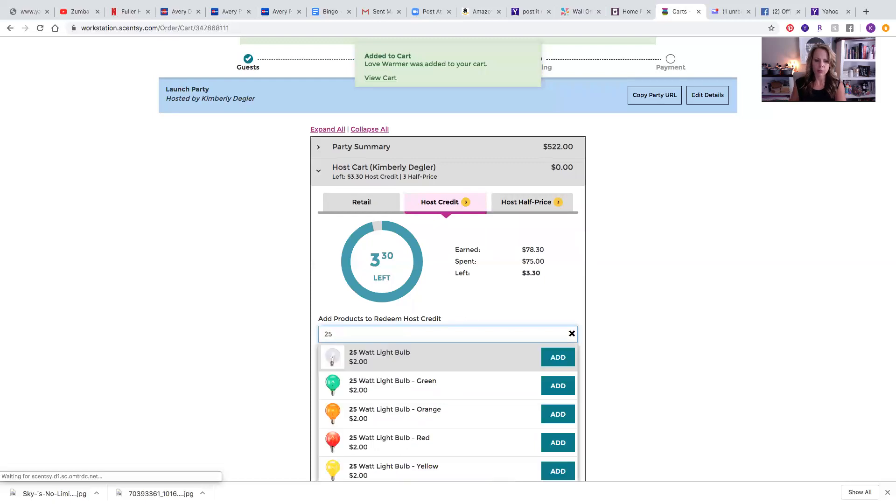
scroll(413, 345, down, 2)
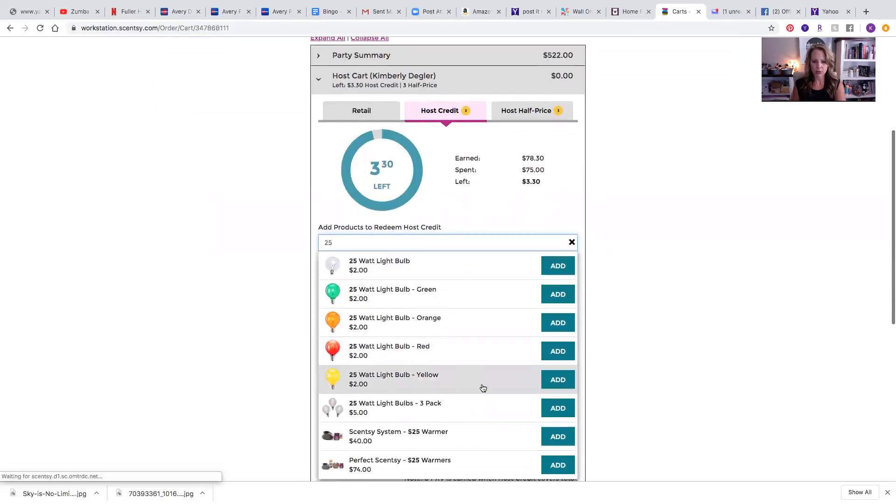
click(562, 414)
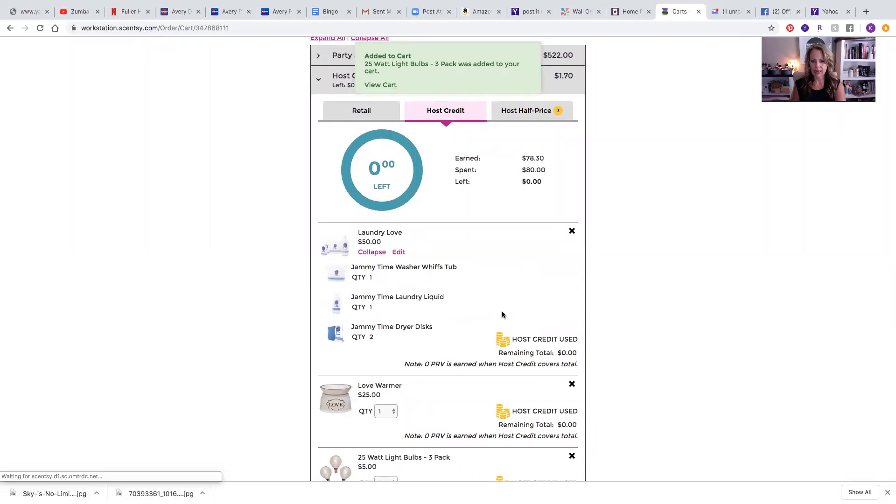
scroll(501, 327, down, 4)
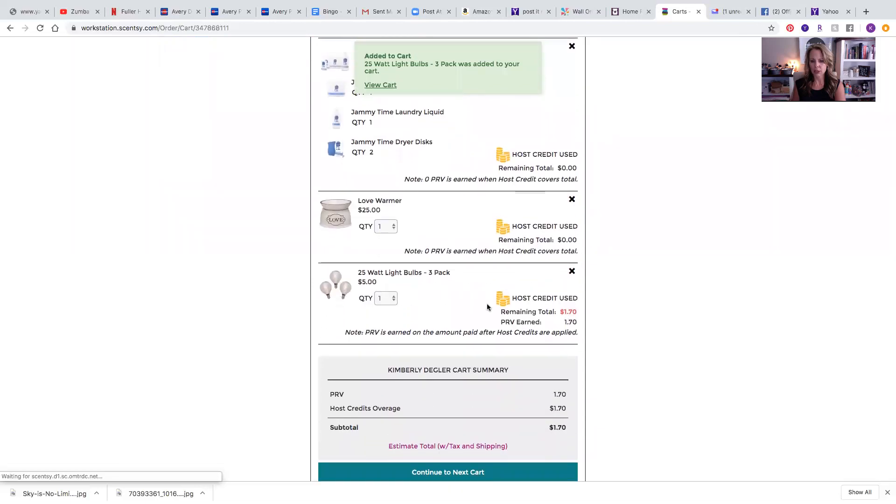
Try redeeming the host's half-price rewards for an Awaken Diffuser, and remove it from the host cart.
scroll(486, 305, up, 7)
click(521, 263)
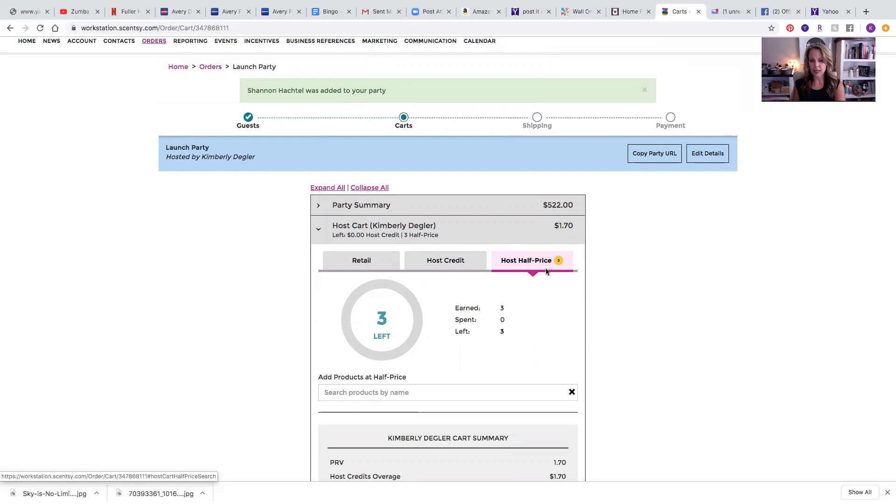
click(442, 392)
text(diffu)
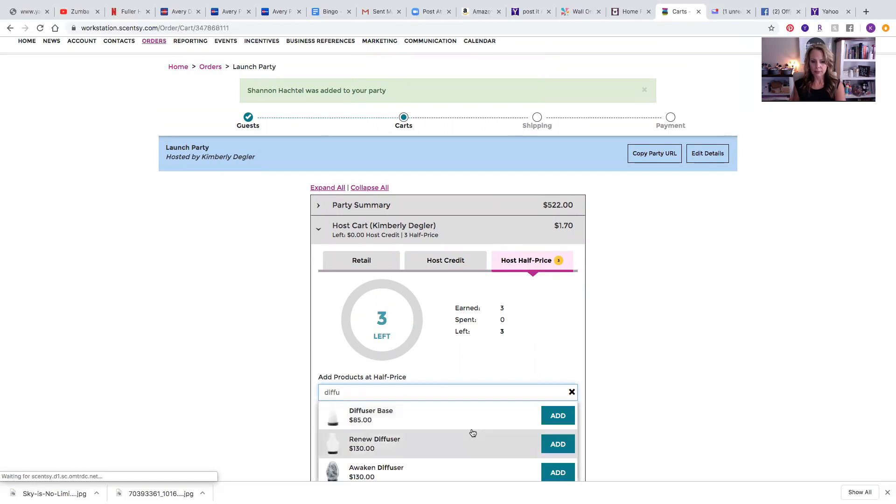
scroll(473, 433, down, 2)
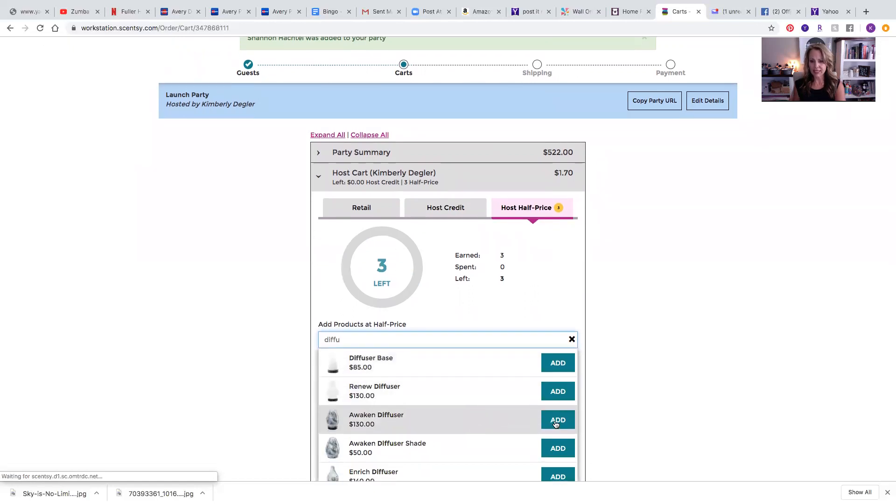
click(556, 421)
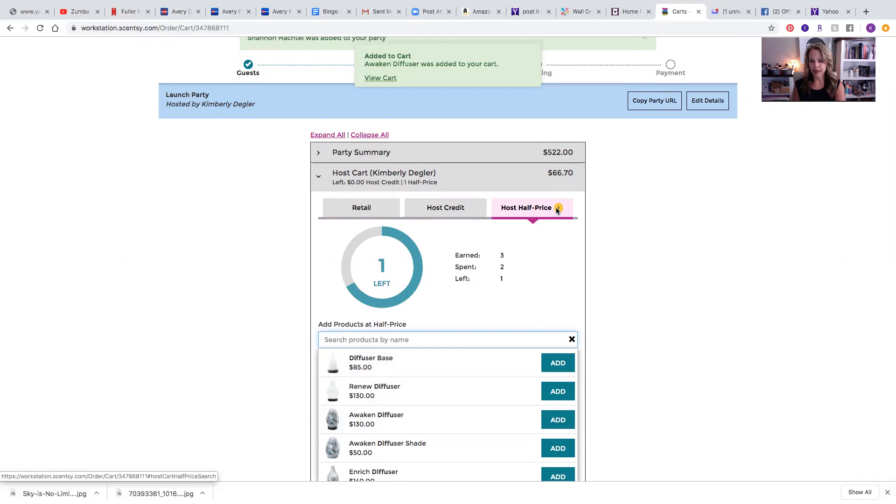
click(571, 338)
scroll(530, 304, down, 5)
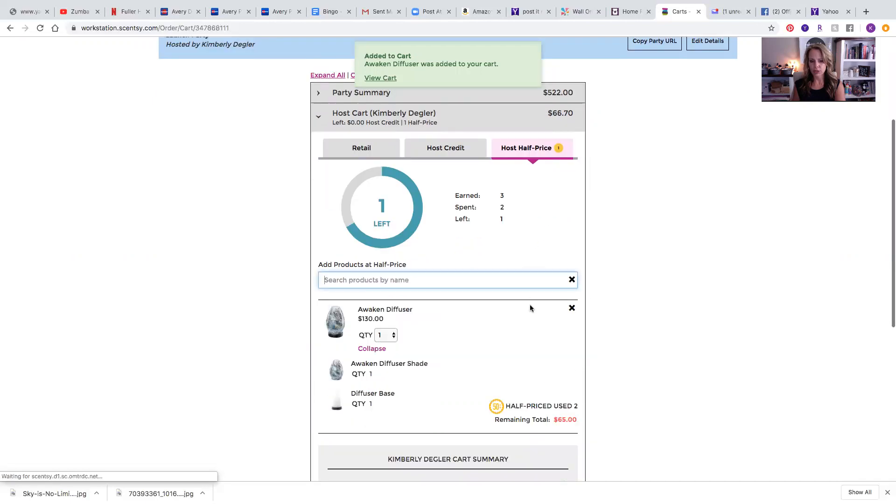
scroll(566, 277, up, 3)
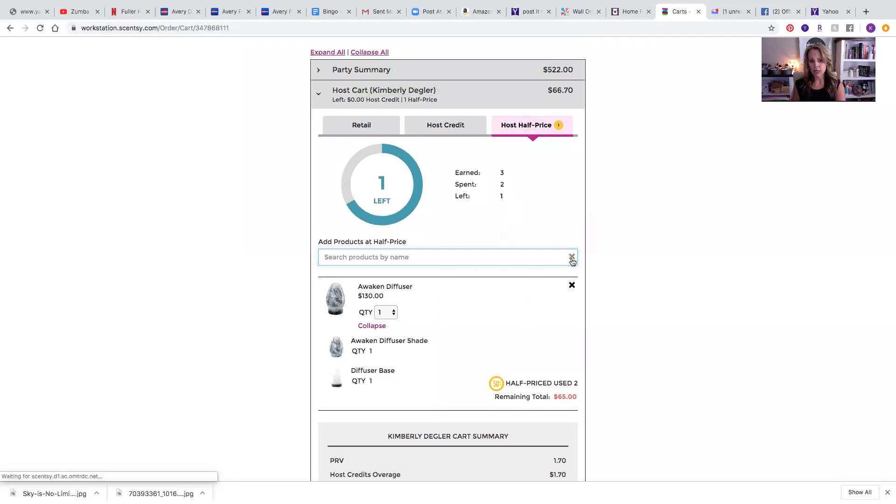
click(571, 285)
Collapse and reopen the host cart, and review its half-price summary and retail items.
click(470, 263)
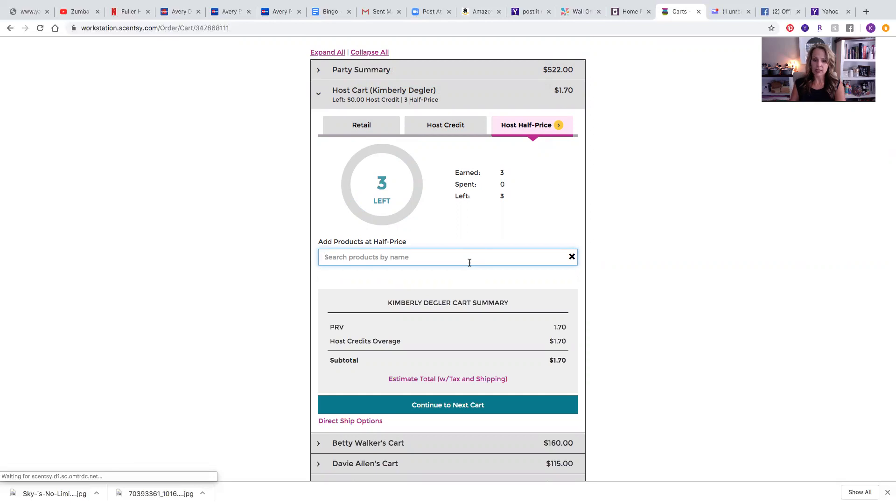
scroll(472, 186, up, 4)
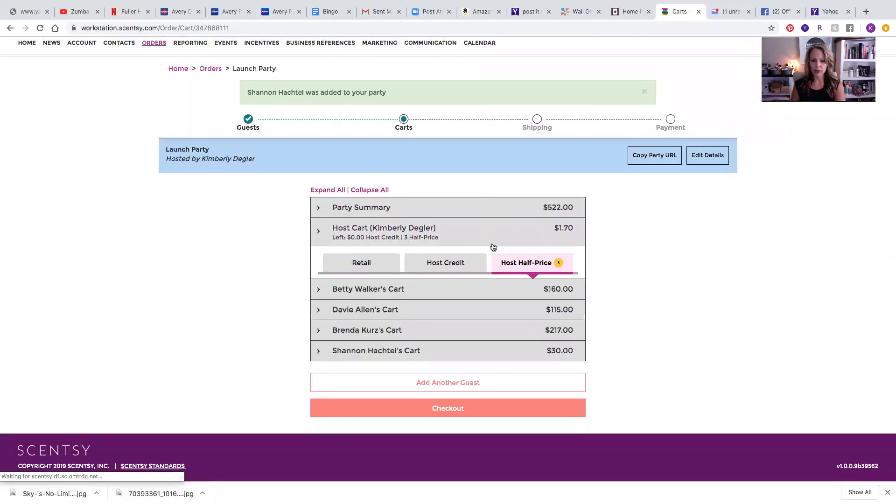
click(490, 245)
click(446, 270)
scroll(455, 299, down, 6)
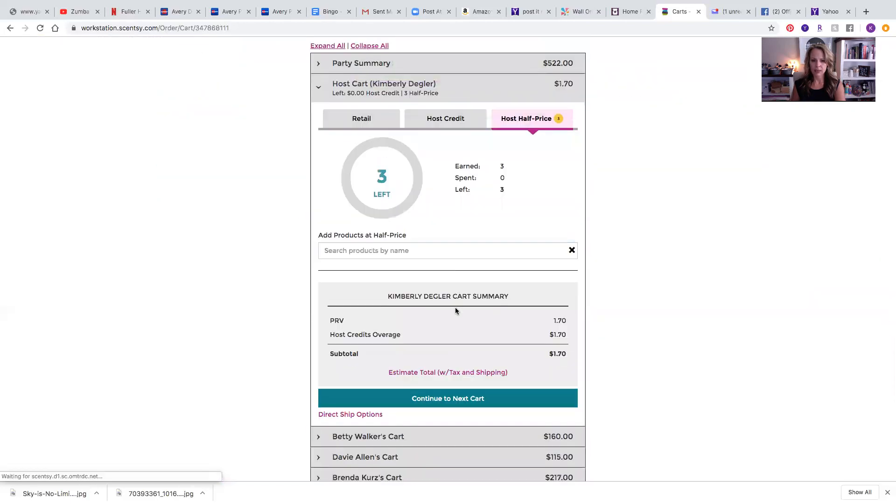
scroll(368, 187, up, 2)
click(364, 152)
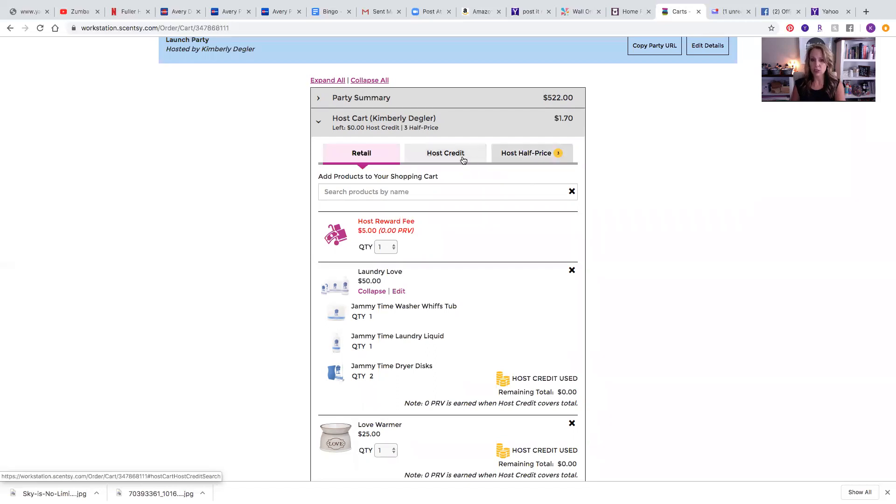
Search for "6 scent" under the host's half-price rewards and start building one 6 Scent Circles bundle.
click(529, 159)
click(489, 284)
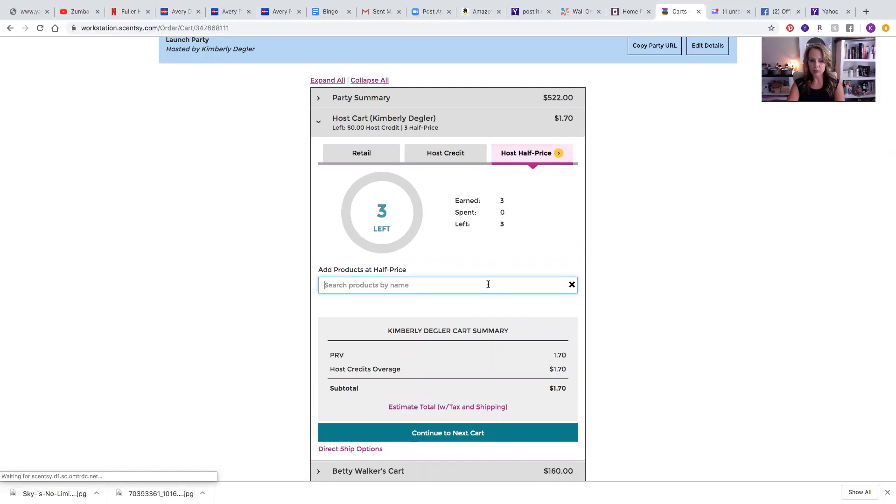
text(sk)
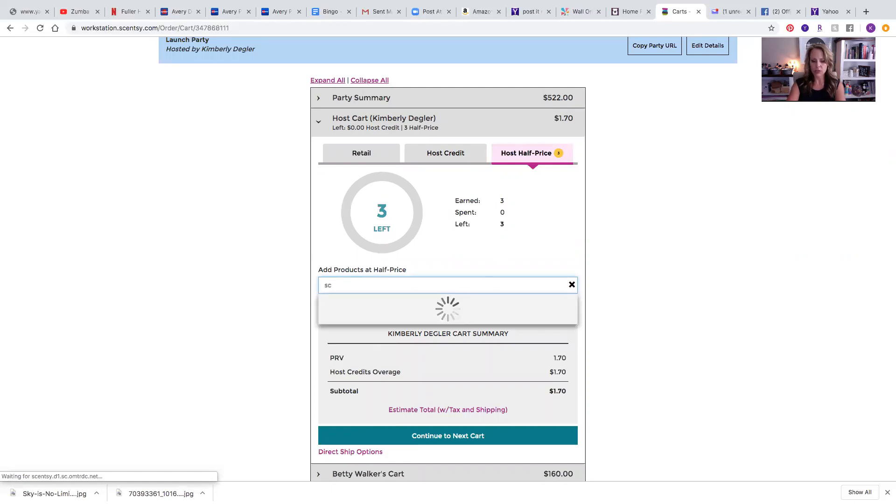
key(BackSpace)
key(BackSpace)
text(6 scnet)
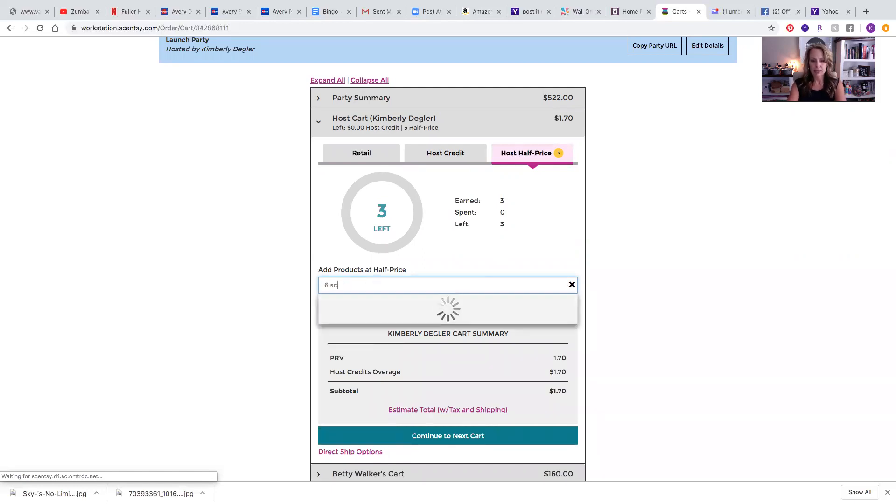
key(BackSpace)
key(BackSpace)
key(BackSpace)
key(BackSpace)
text(cent)
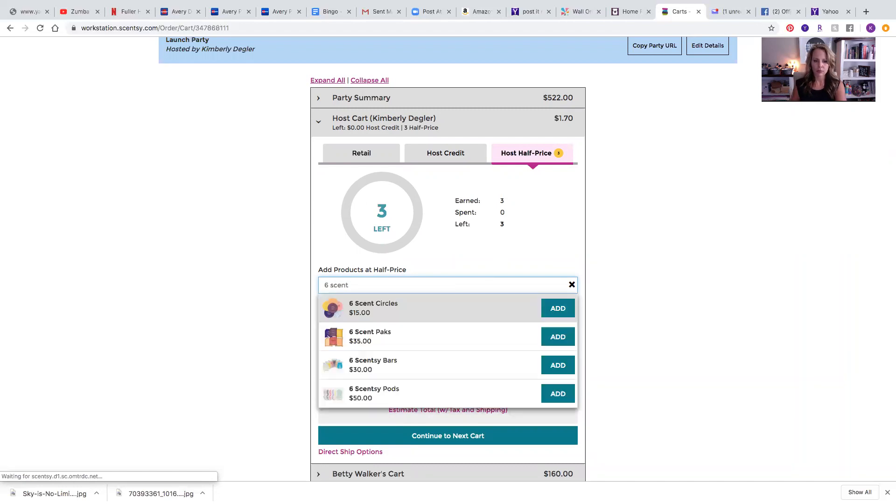
click(551, 310)
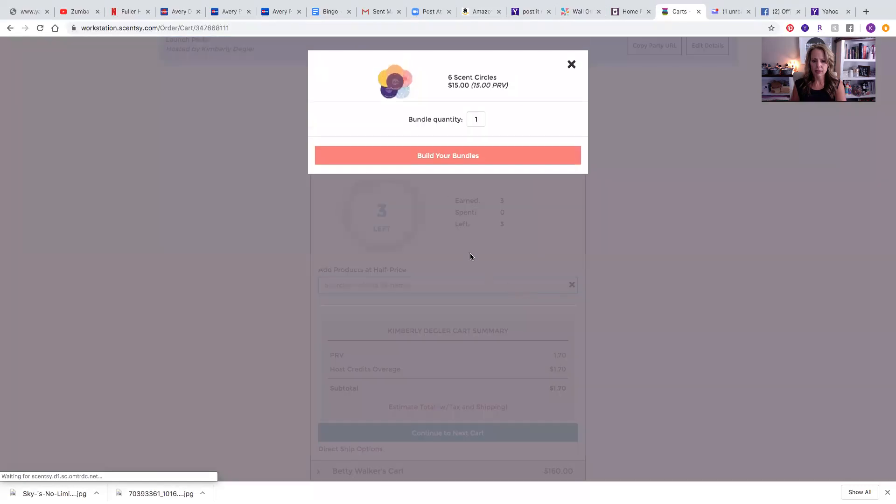
click(440, 161)
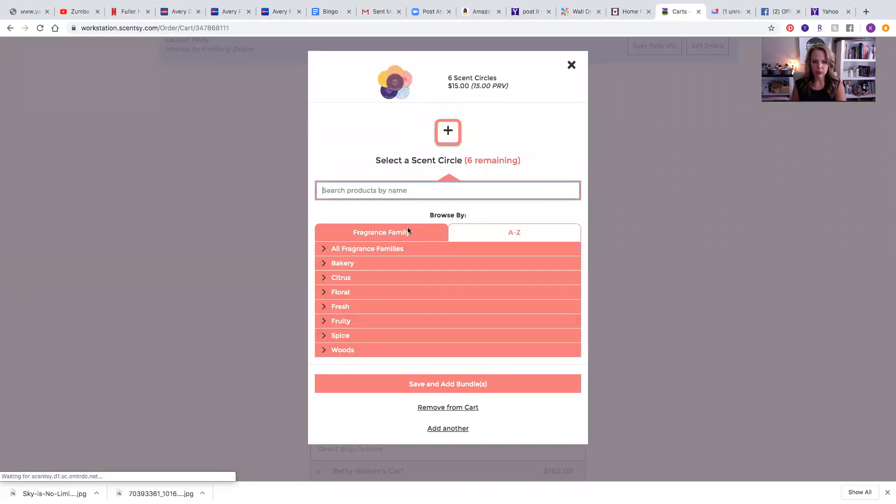
Fill the 6 Scent Circles bundle with six Welcome Home Scent Circles and save it to the host cart.
text(we)
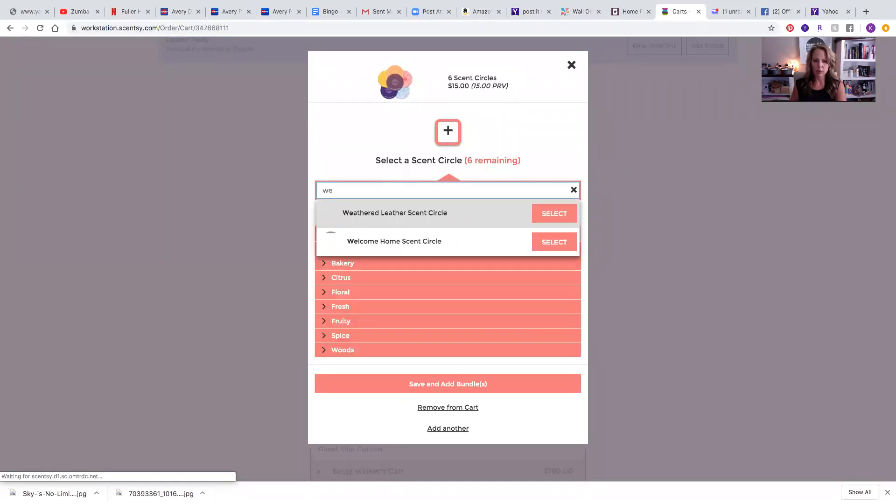
click(544, 244)
click(544, 244)
click(544, 245)
click(544, 245)
click(543, 246)
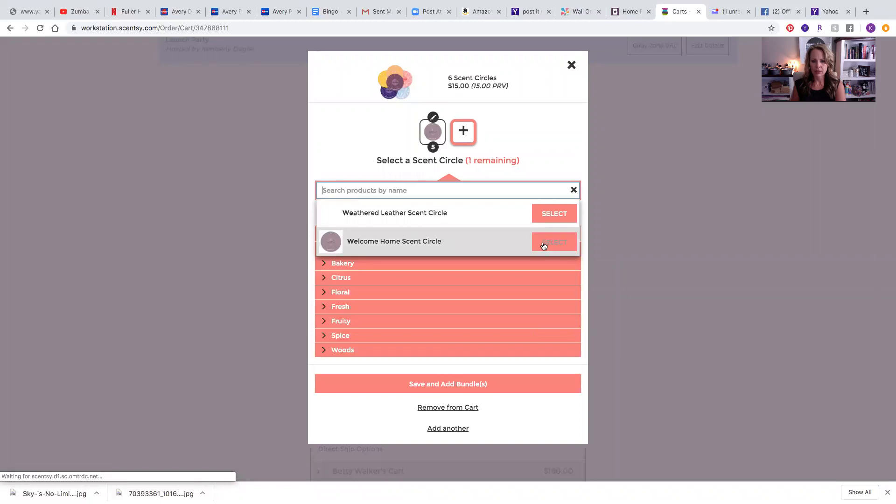
click(544, 244)
click(542, 217)
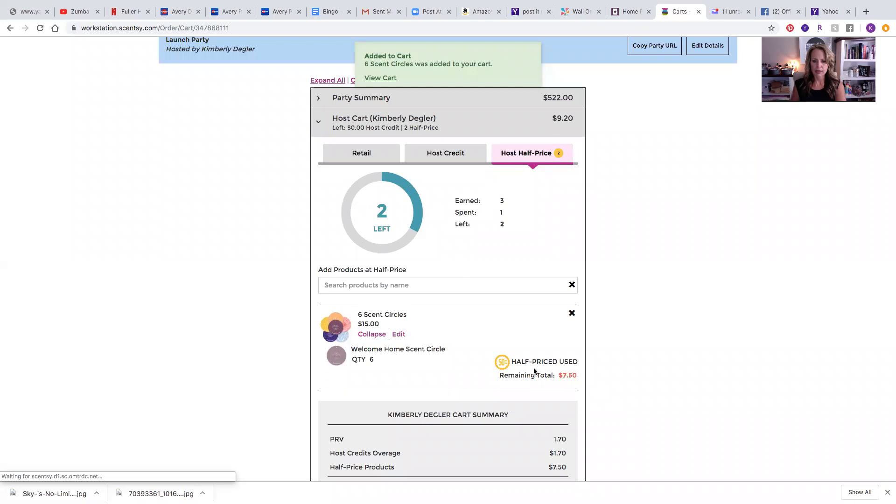
Search for "40 w" under half-price and add the 40 Watt Edison Light Bulb to the host cart.
click(421, 287)
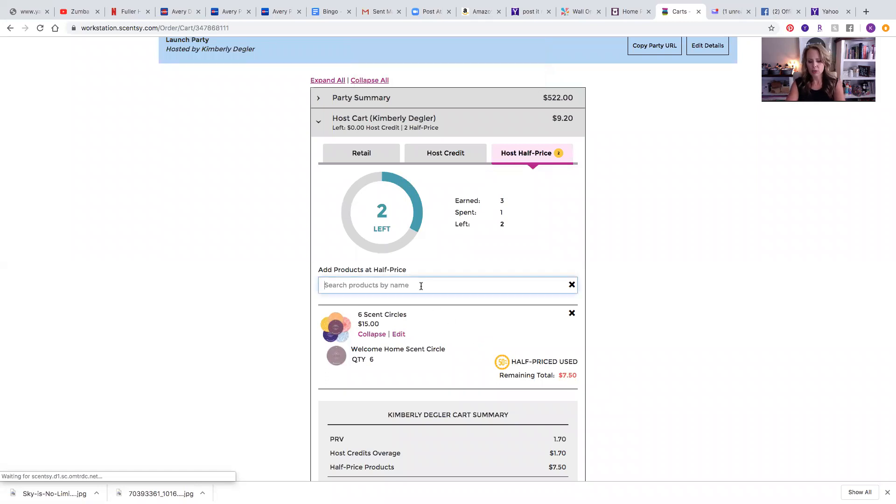
text(40 w)
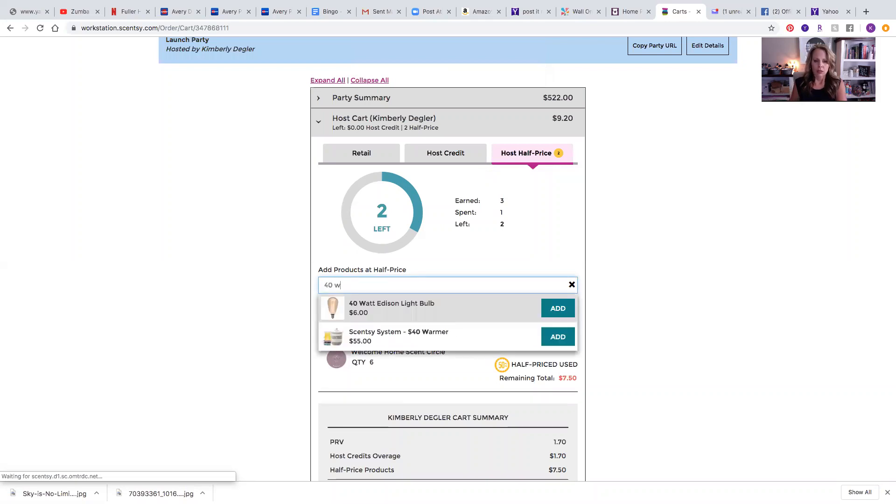
click(565, 309)
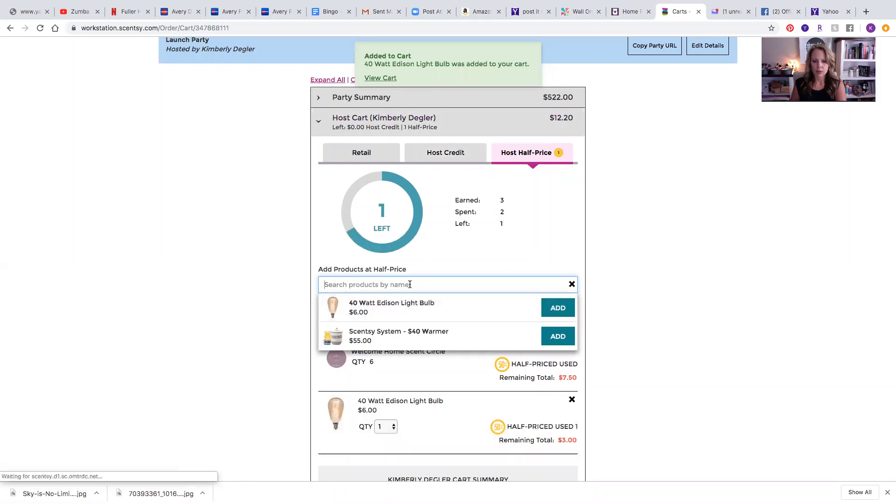
Search for "25" under half-price and add the 25 Watt Light Bulbs - 3 Pack to the host cart.
text(35)
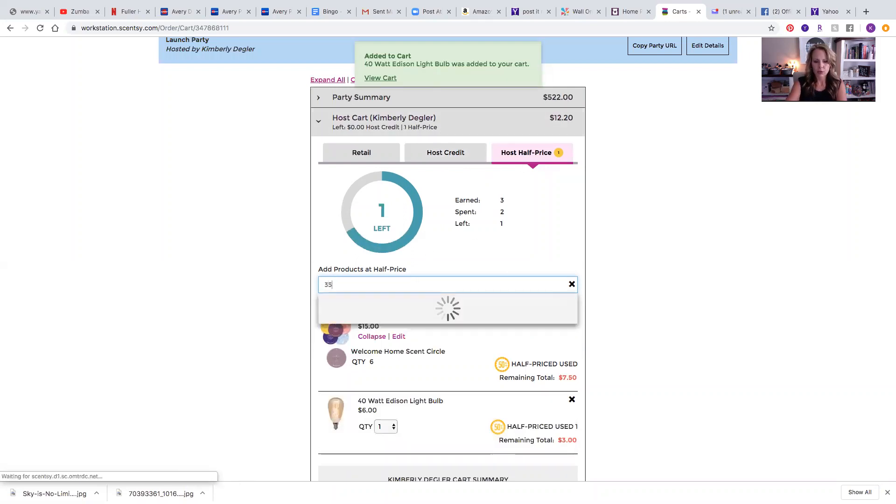
key(BackSpace)
key(BackSpace)
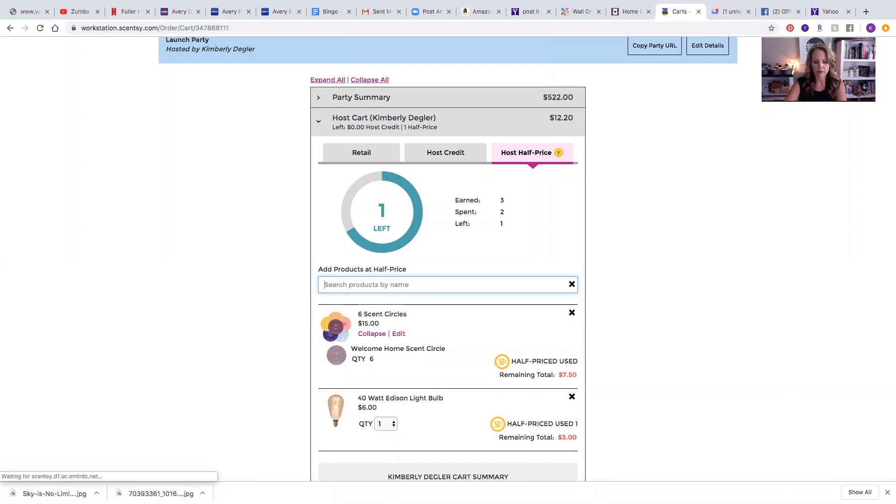
text(25)
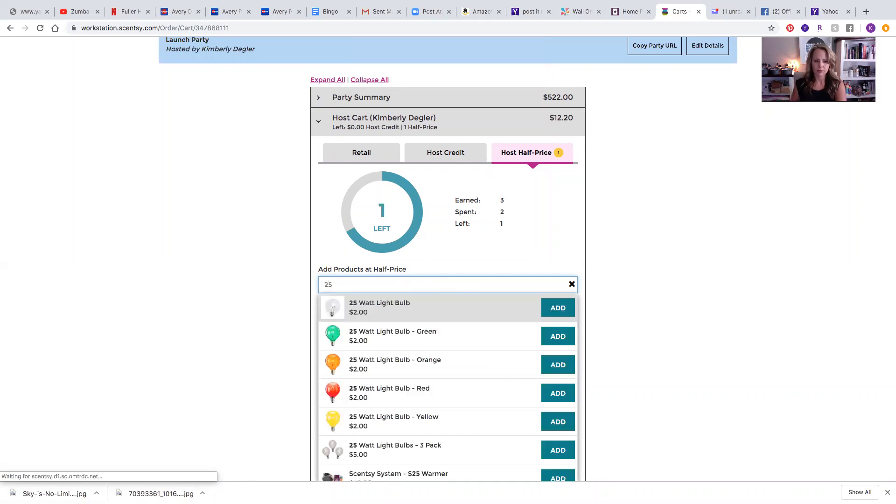
scroll(450, 372, down, 2)
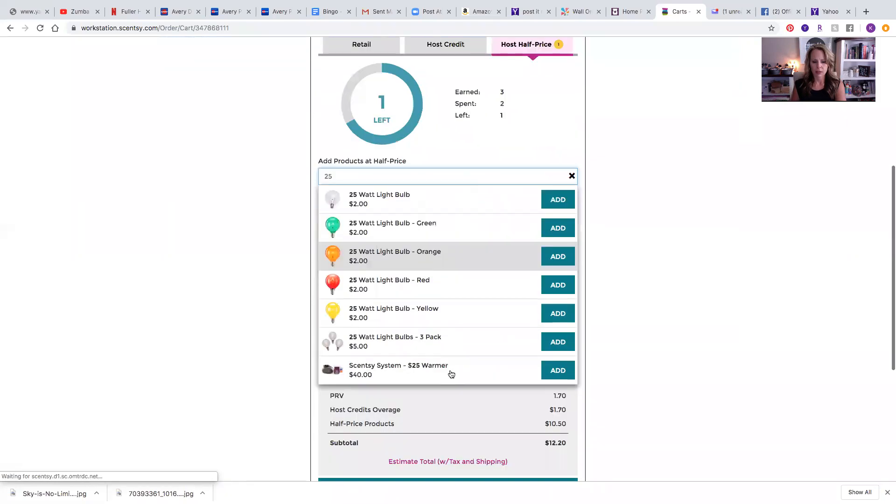
click(557, 342)
In the party summary, search for "oil" and redeem the Perpetual Party Reward for the Lemon Essential Oil 15mL.
scroll(439, 272, up, 1)
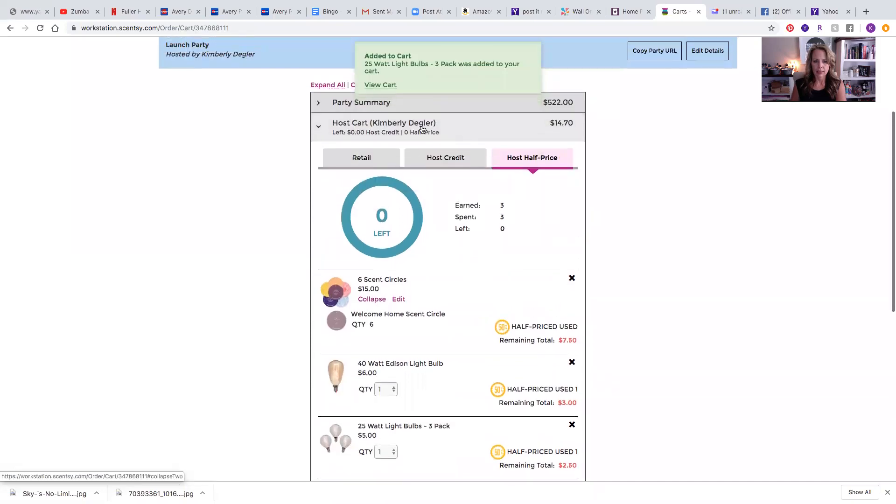
click(404, 107)
click(419, 267)
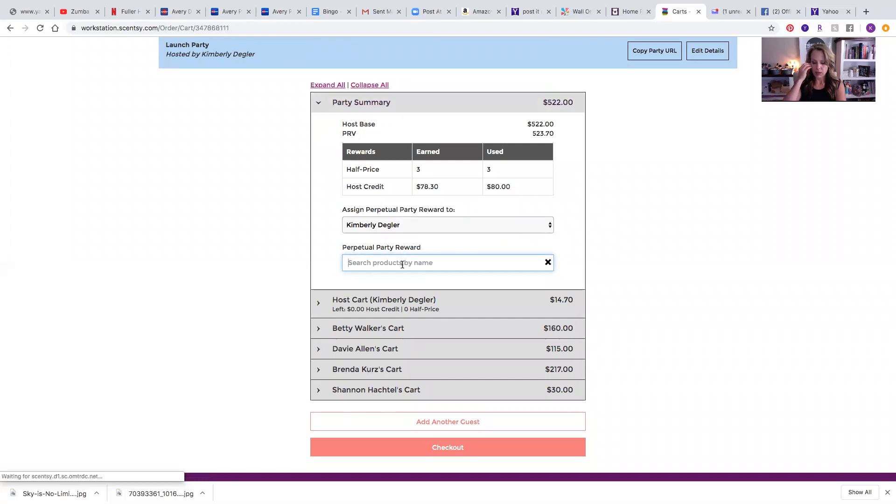
text(c)
key(BackSpace)
text(oil)
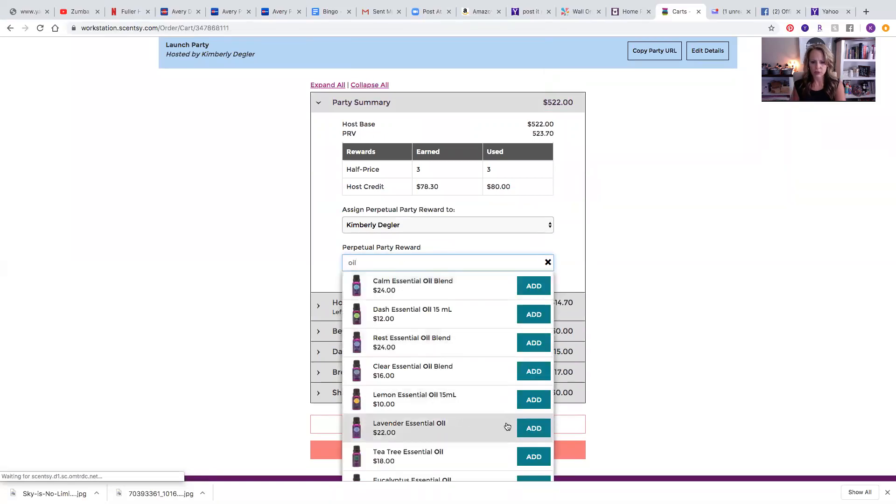
click(534, 400)
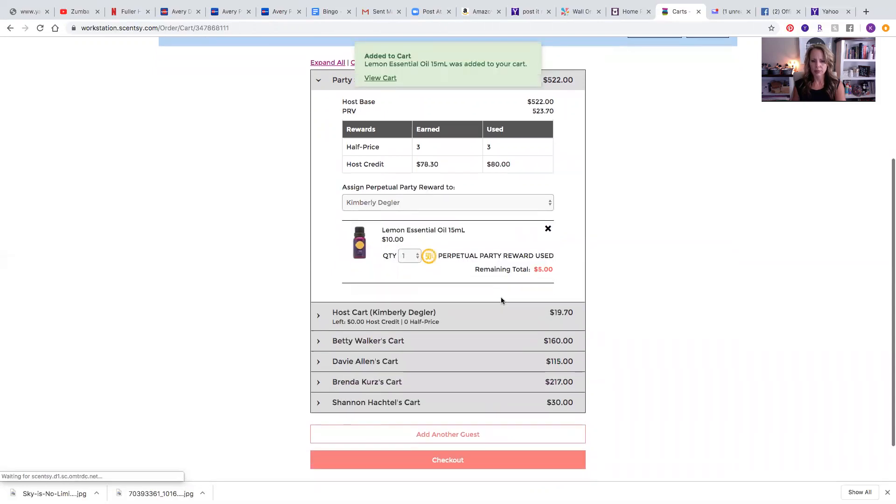
scroll(502, 301, down, 2)
scroll(472, 198, up, 2)
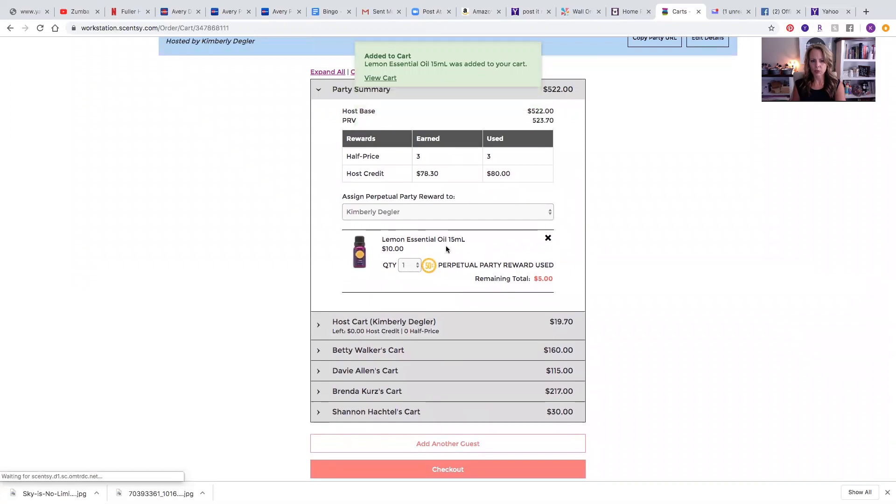
Review the host cart's host credit and half-price items, including each remaining total and the cart summary.
click(473, 329)
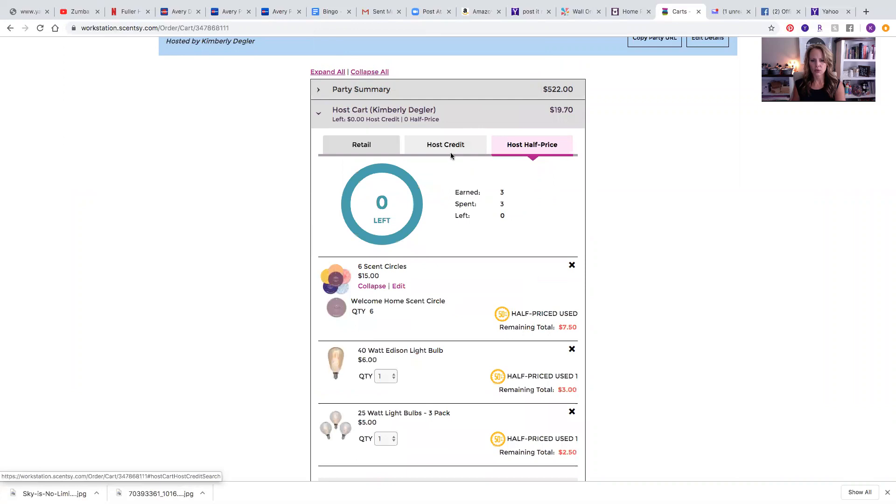
click(450, 148)
scroll(453, 266, down, 5)
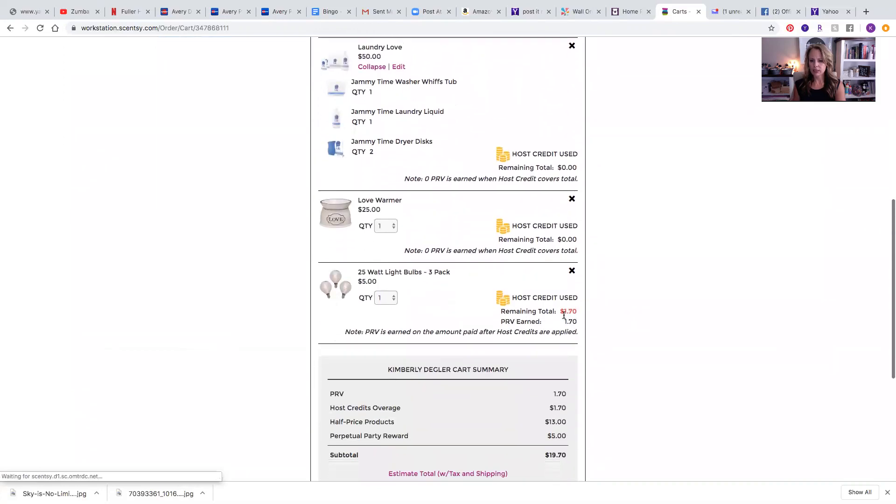
scroll(449, 238, up, 5)
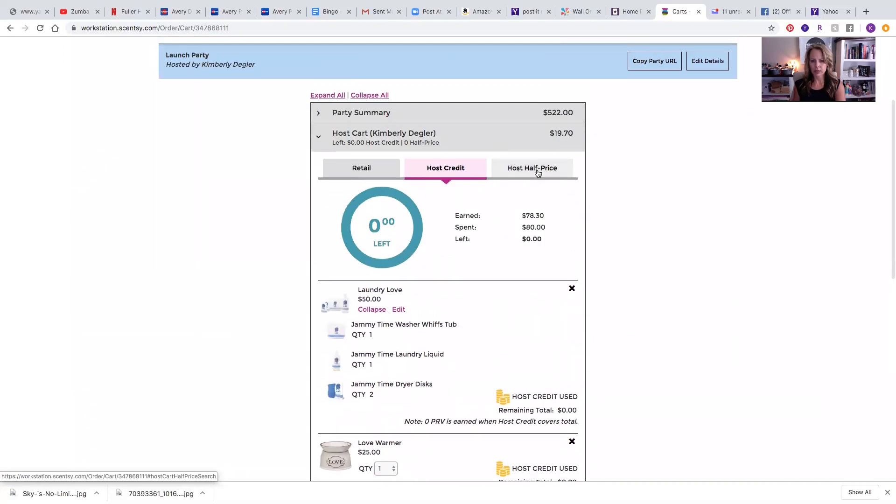
click(538, 173)
scroll(500, 213, down, 3)
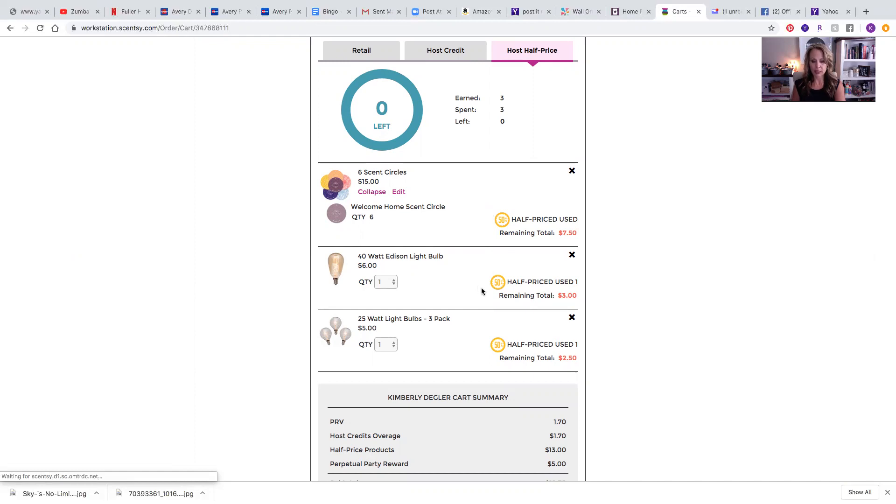
scroll(484, 295, down, 2)
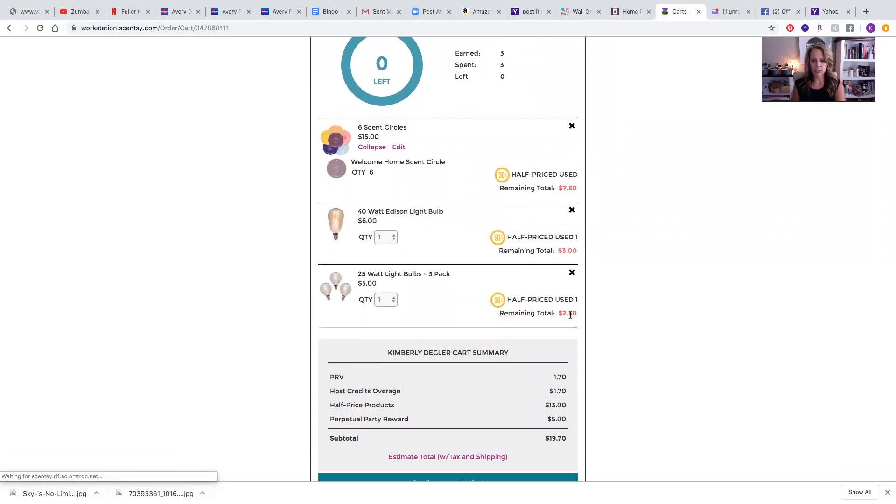
scroll(570, 315, down, 2)
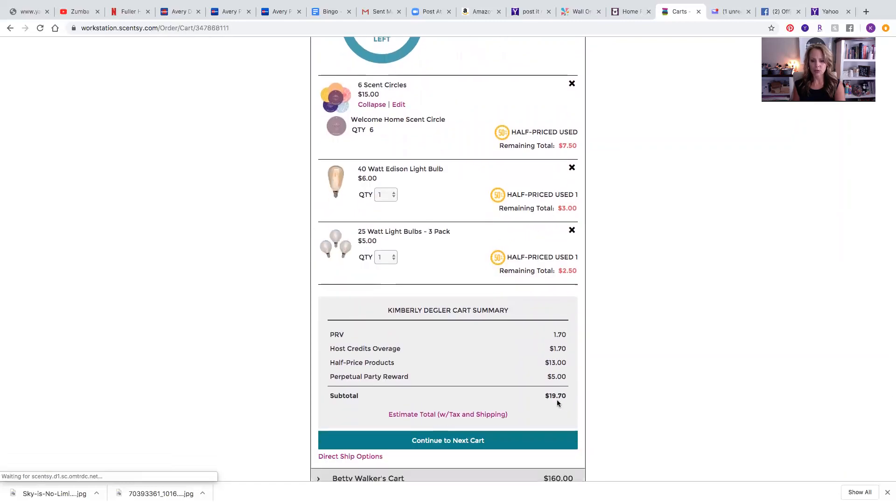
scroll(497, 363, up, 7)
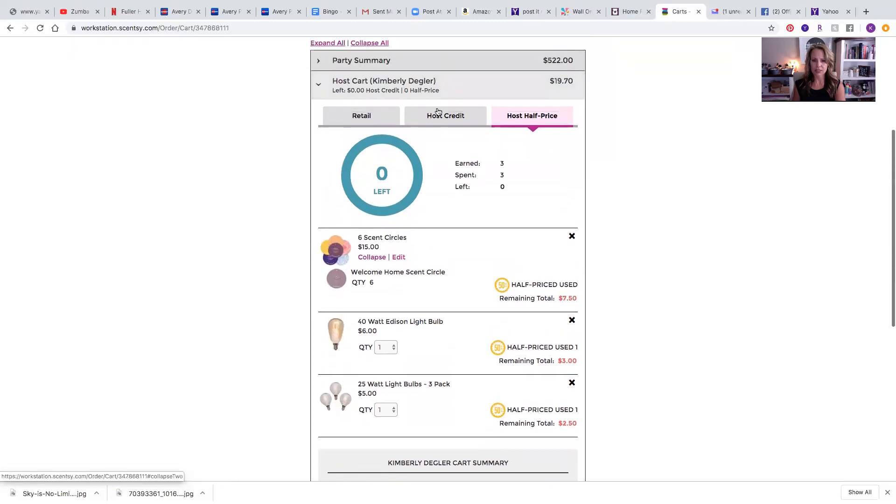
Review every item in the host cart's retail view, including the rewards applied and the cart summary.
click(369, 116)
scroll(477, 226, down, 5)
scroll(478, 227, down, 1)
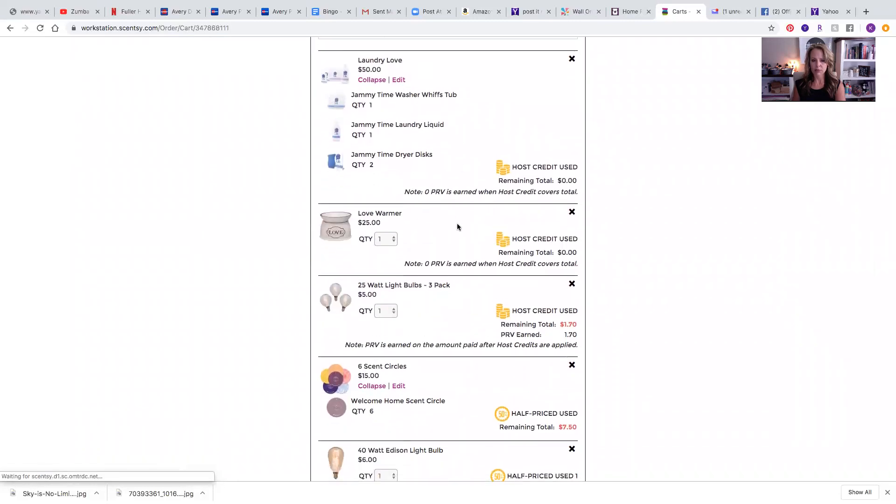
scroll(457, 227, down, 8)
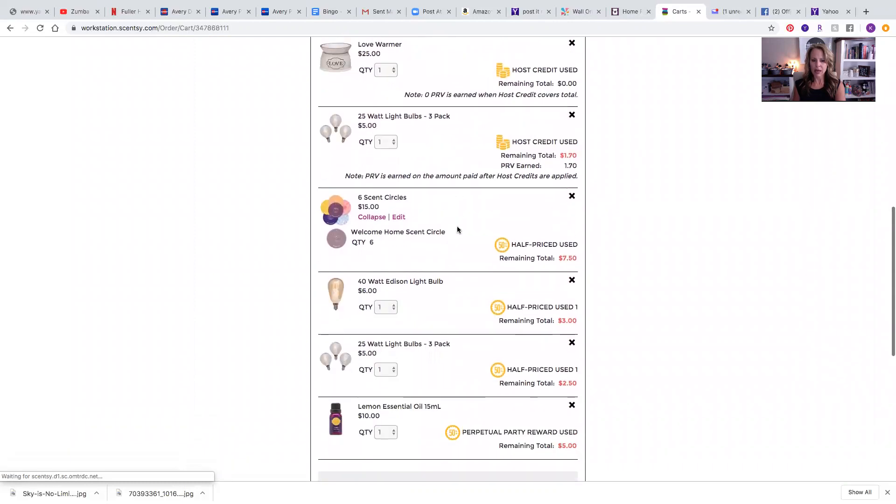
scroll(402, 230, down, 6)
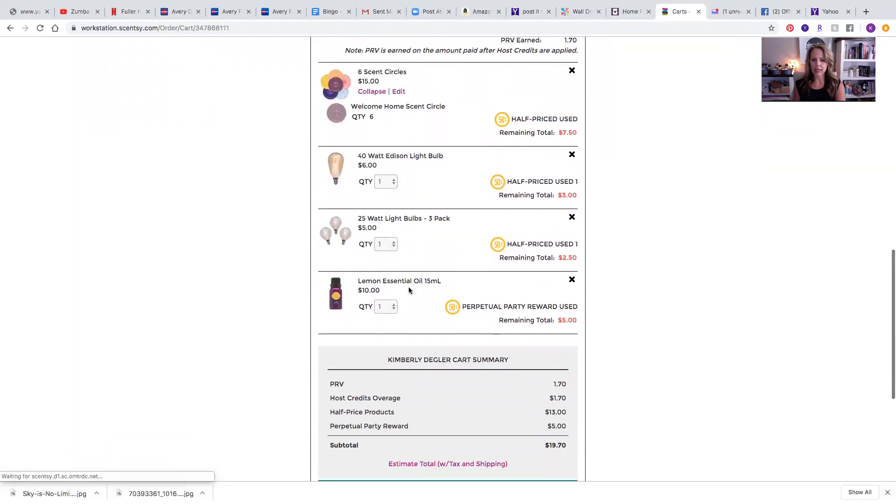
scroll(408, 286, down, 4)
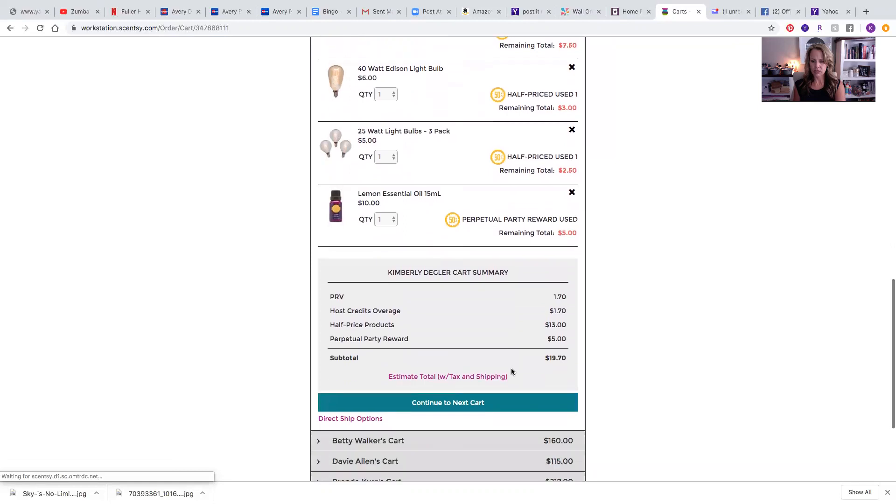
scroll(512, 372, up, 5)
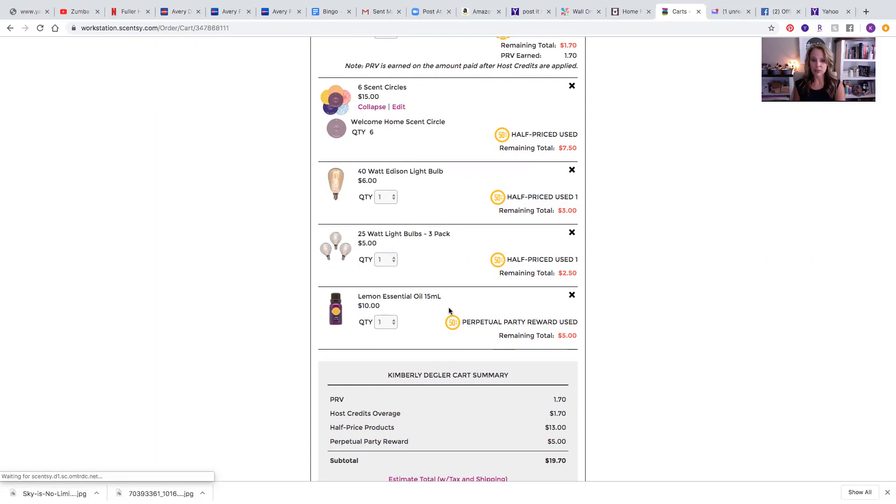
scroll(449, 311, up, 8)
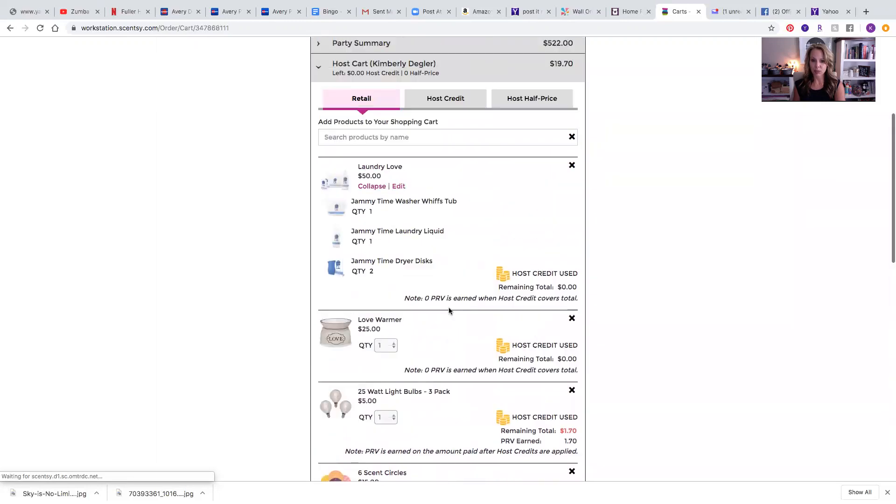
scroll(449, 311, up, 1)
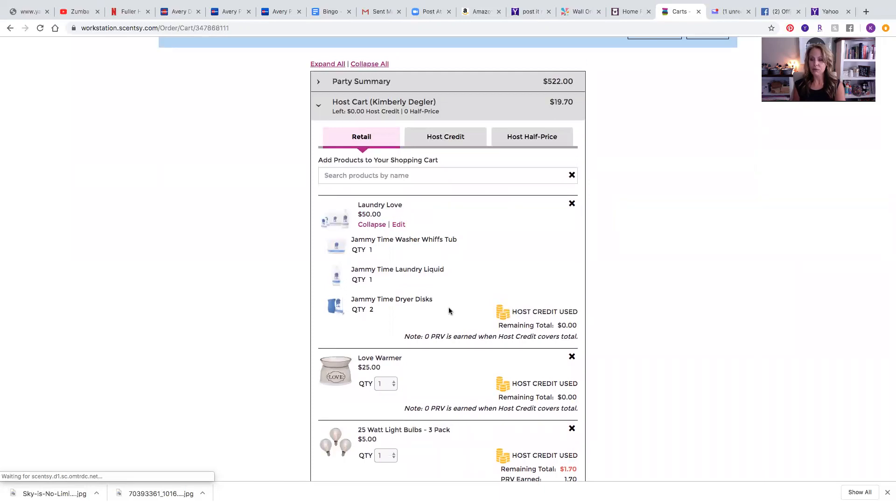
scroll(457, 290, down, 12)
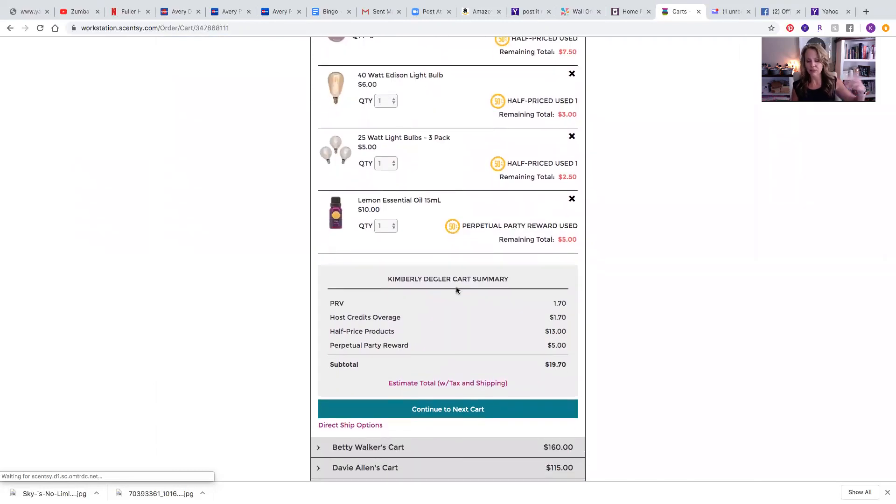
scroll(456, 290, down, 3)
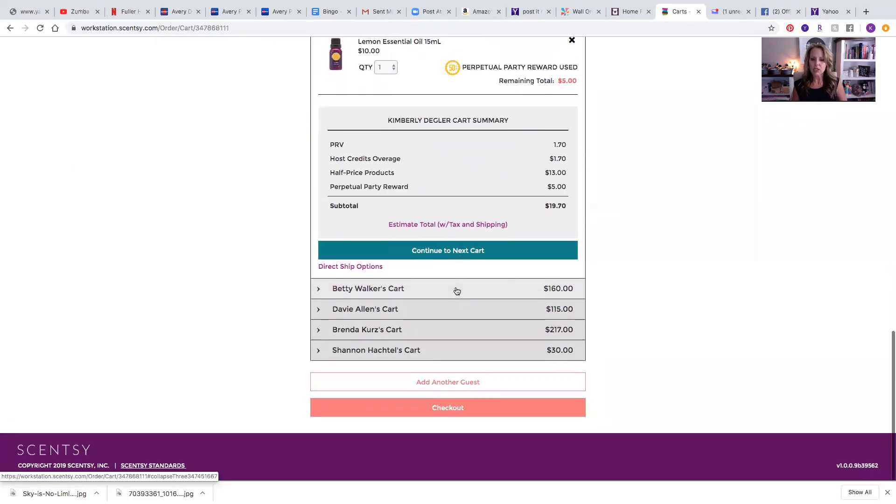
scroll(467, 275, up, 2)
scroll(467, 276, up, 15)
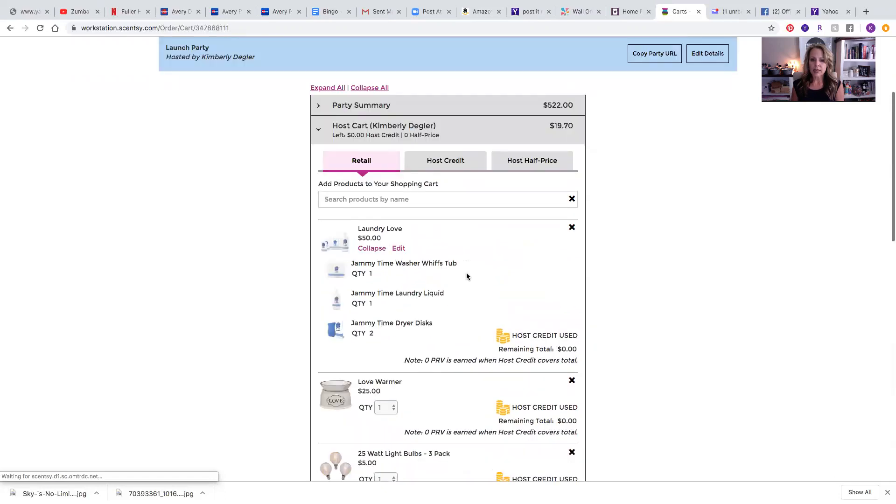
Check out the party and continue to payment with the free Standard shipping method.
scroll(477, 192, down, 12)
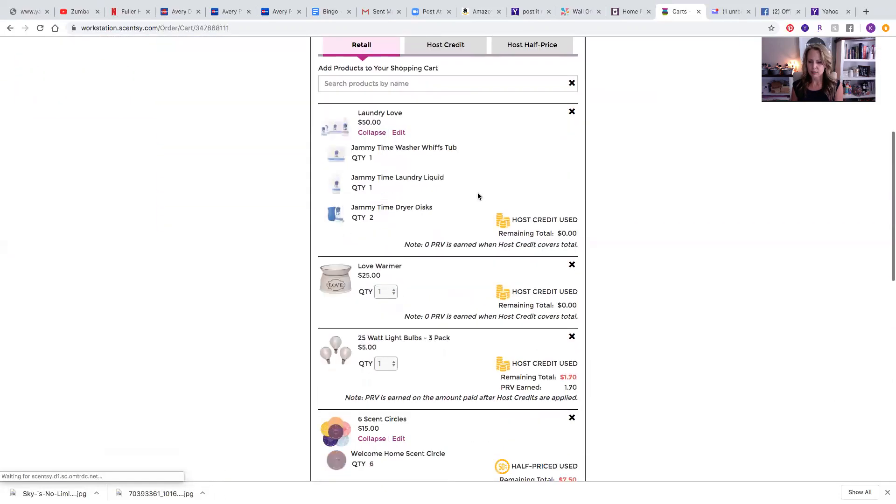
scroll(481, 203, down, 3)
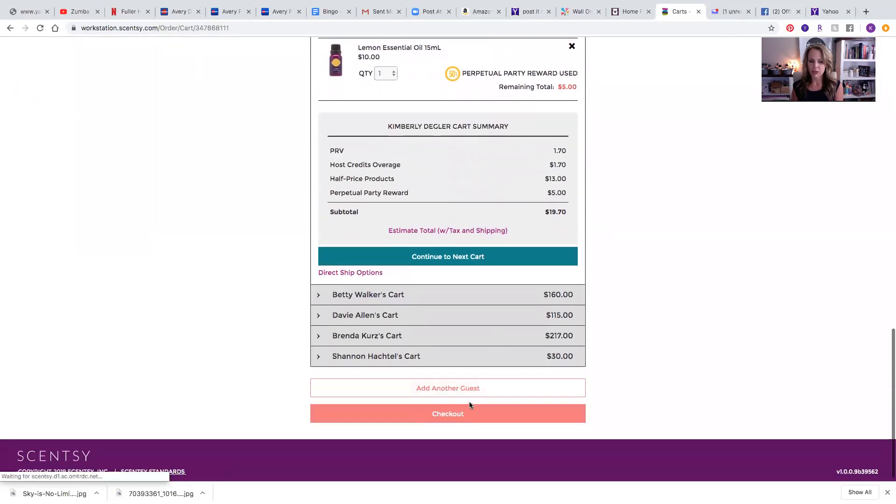
click(465, 416)
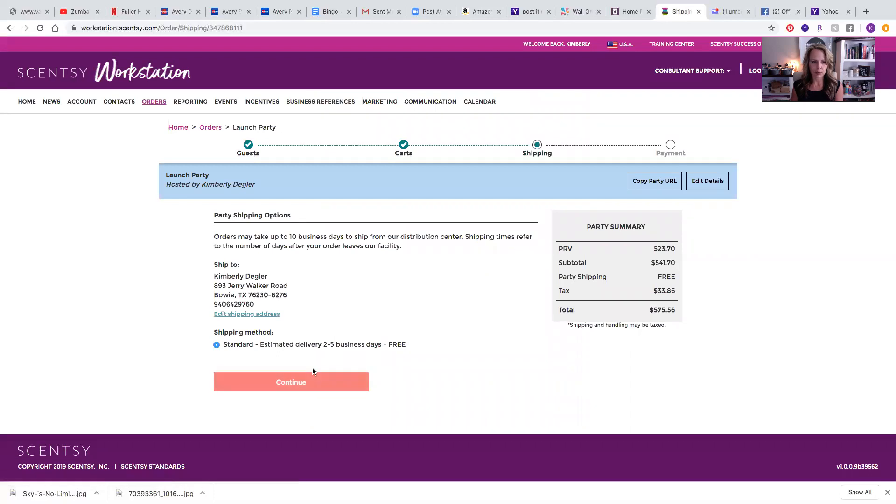
click(290, 386)
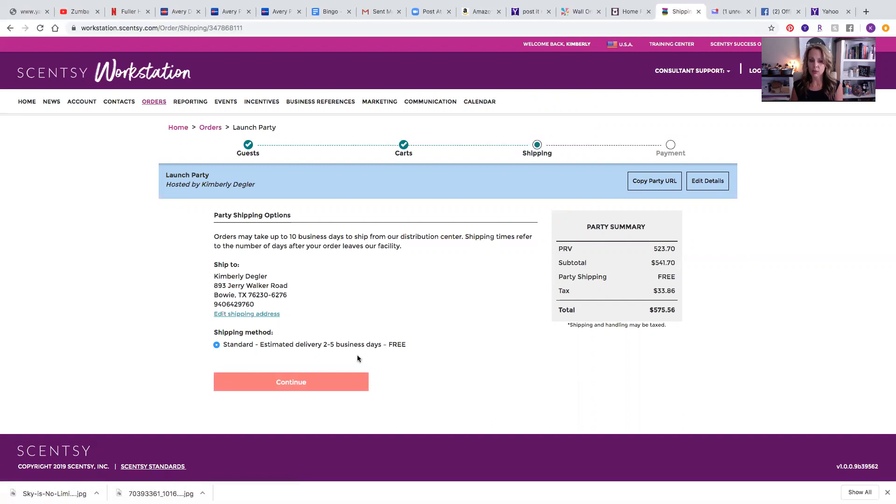
click(326, 387)
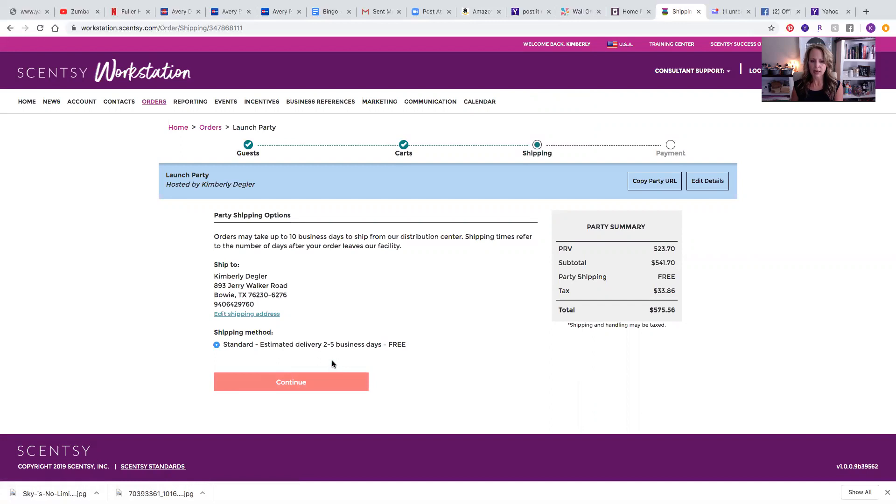
click(316, 386)
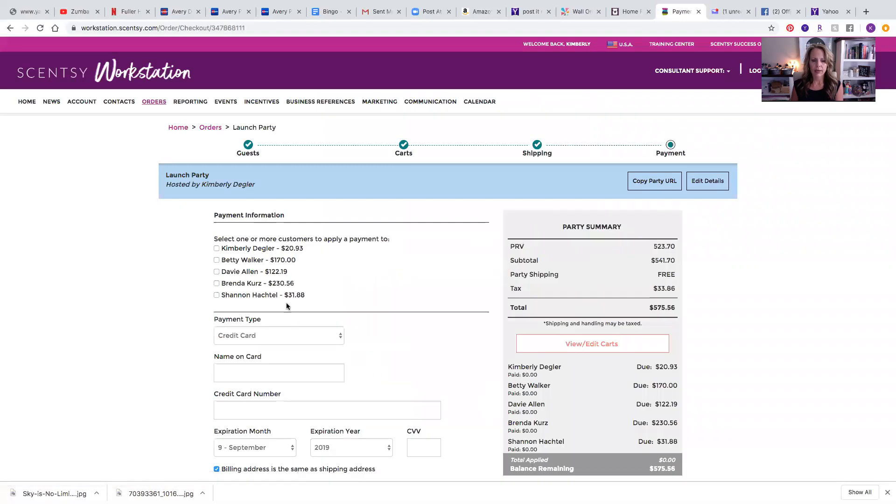
Select the host and the third listed customer for a combined payment, and highlight the amount to pay.
scroll(287, 297, down, 5)
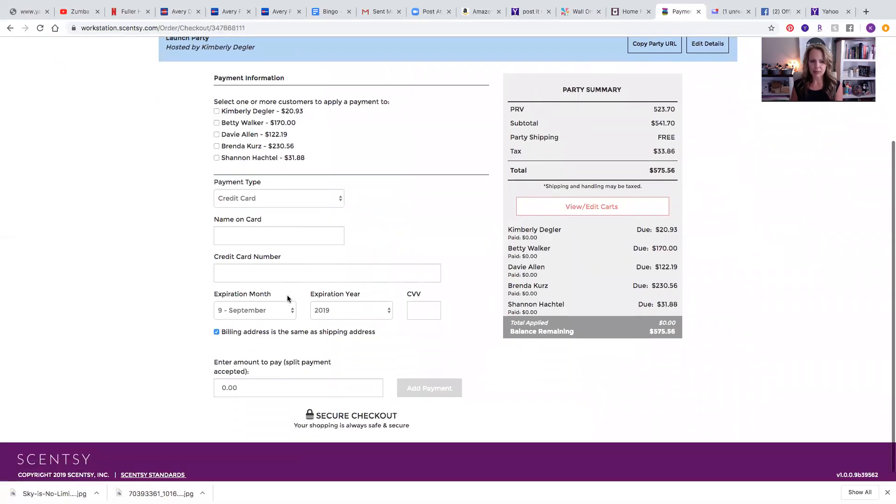
click(213, 105)
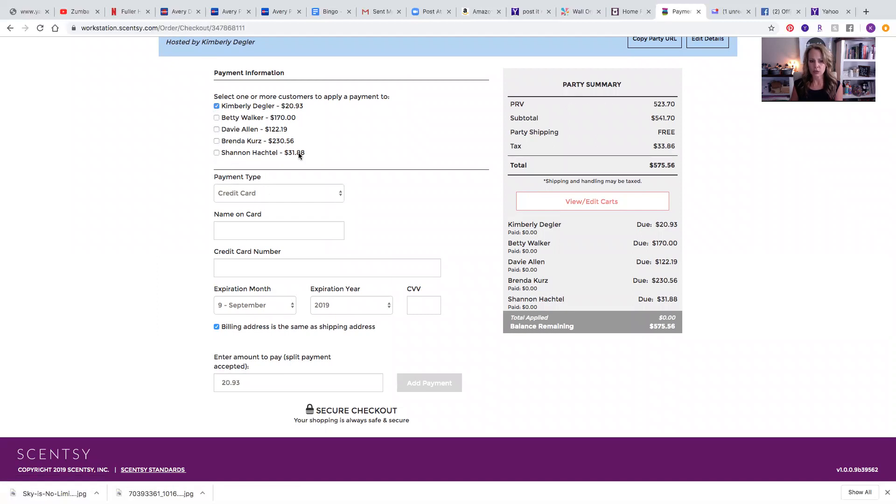
click(216, 130)
drag(222, 386, 257, 384)
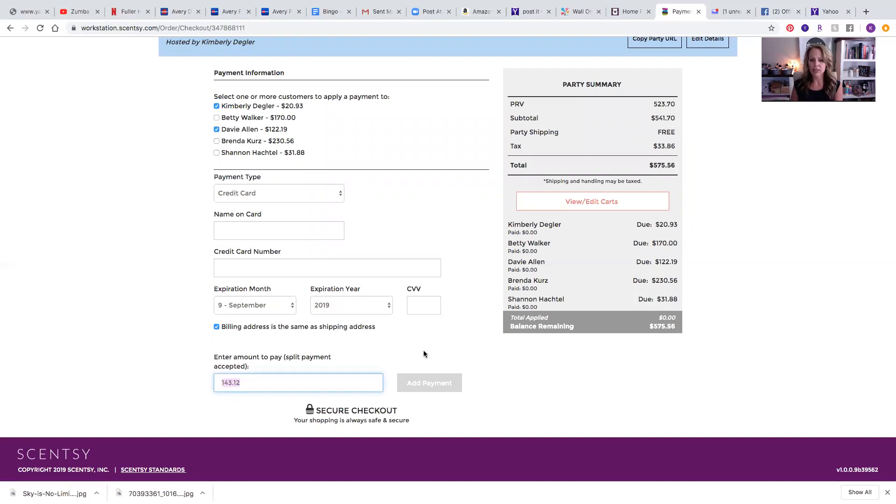
Deselect the host and the third listed customer from the payment.
scroll(402, 298, up, 5)
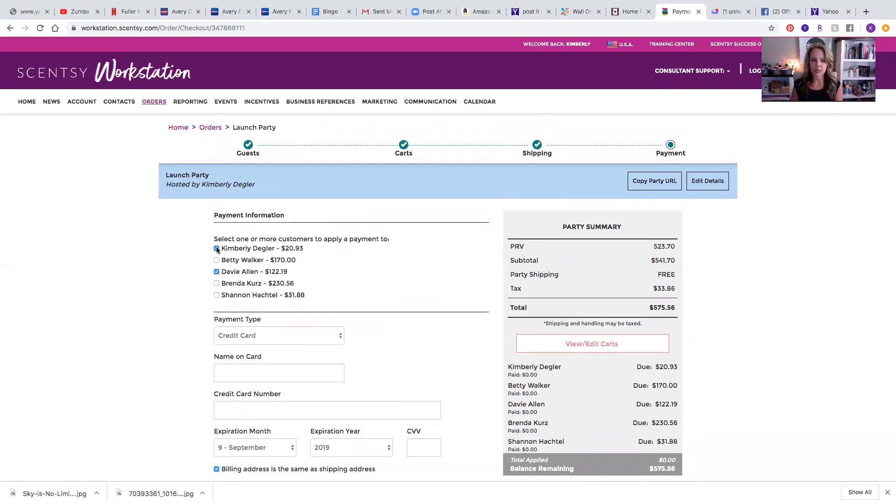
click(217, 271)
scroll(299, 283, down, 3)
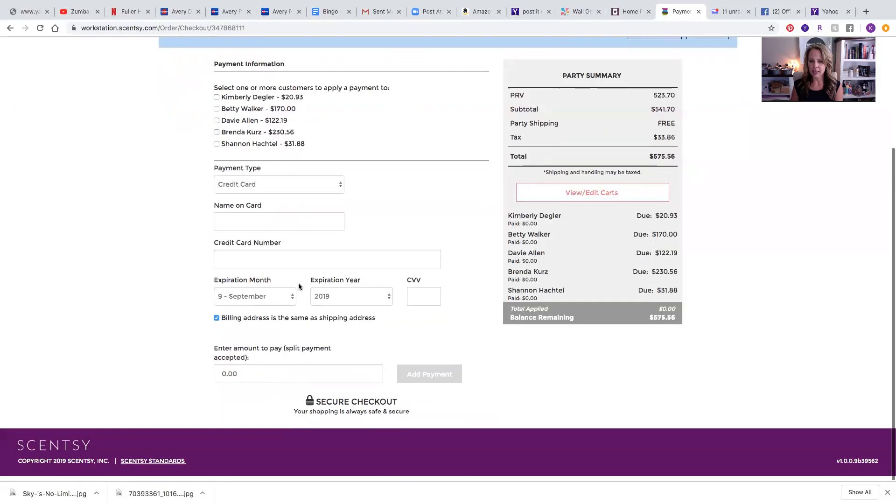
scroll(298, 283, up, 3)
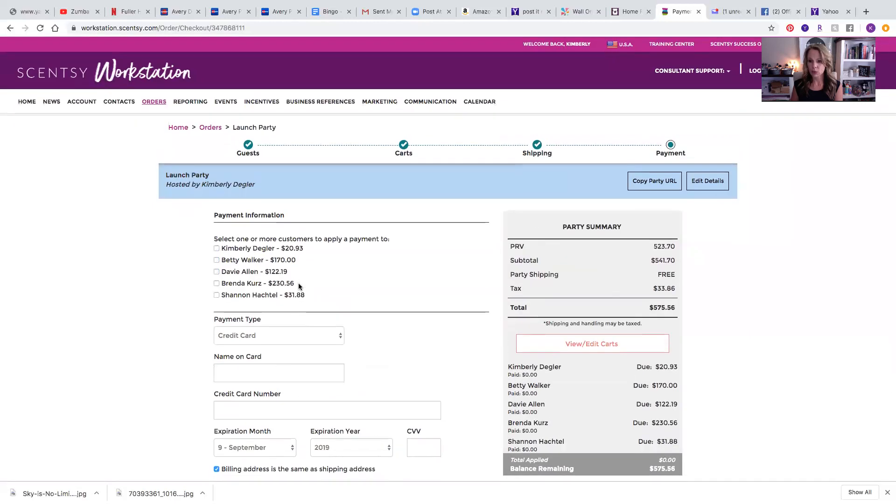